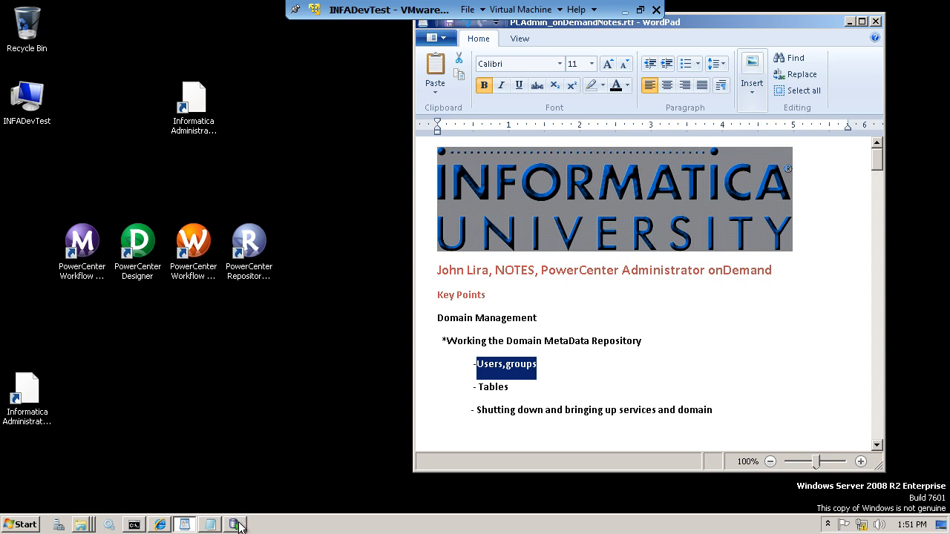
- In SQL Developer, expand INFADevTest > Other Users and select the DOM_DEVTEST schema
left_click(239, 527)
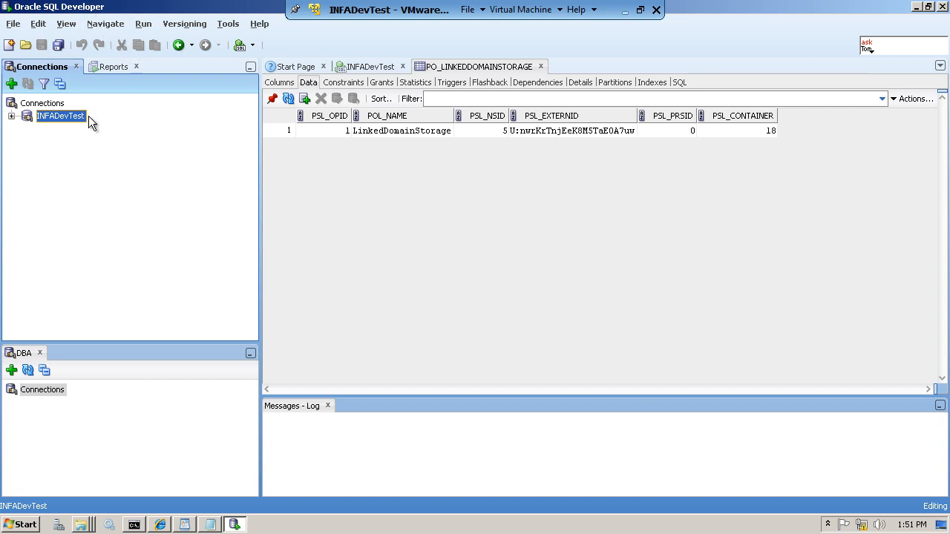
left_click(12, 117)
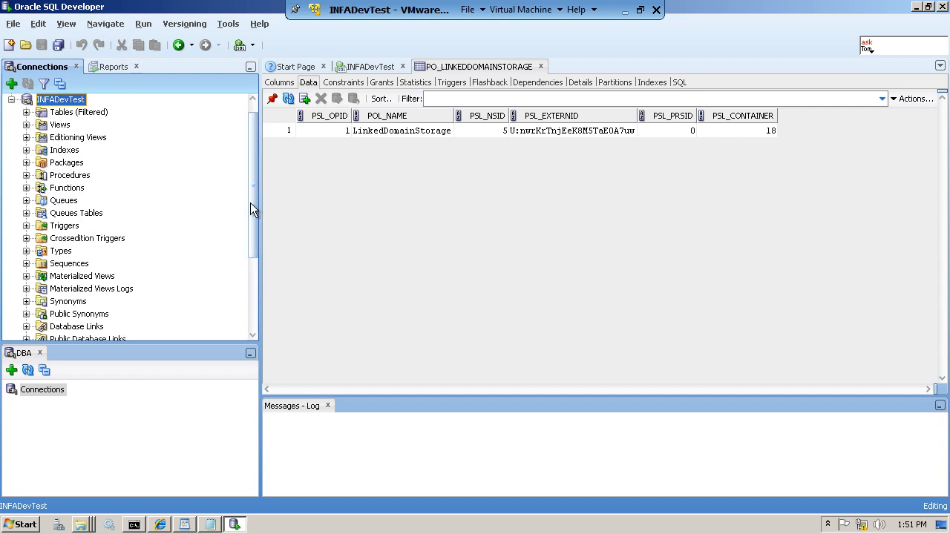
left_click_drag(253, 215, 257, 315)
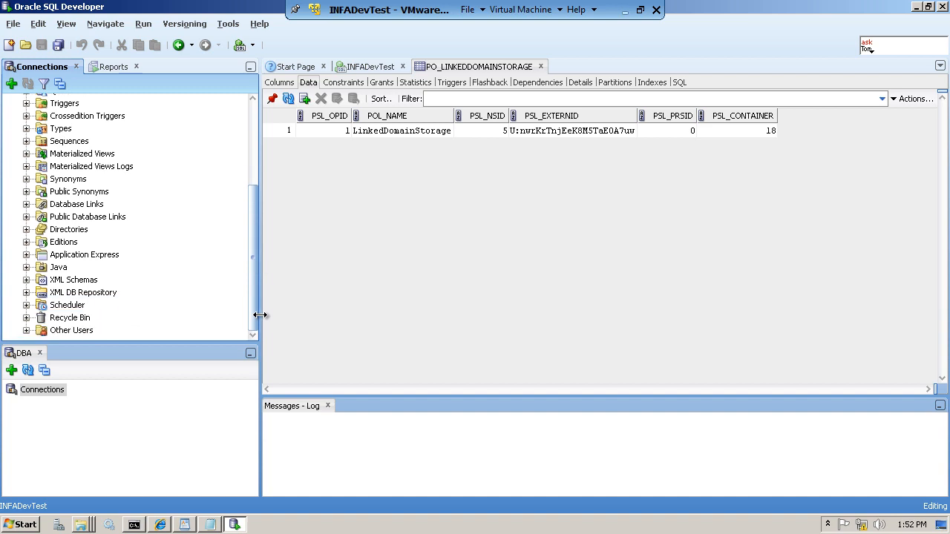
left_click(25, 333)
mouse_move(253, 142)
left_mouse_down()
mouse_move(253, 160)
mouse_move(253, 140)
left_mouse_up()
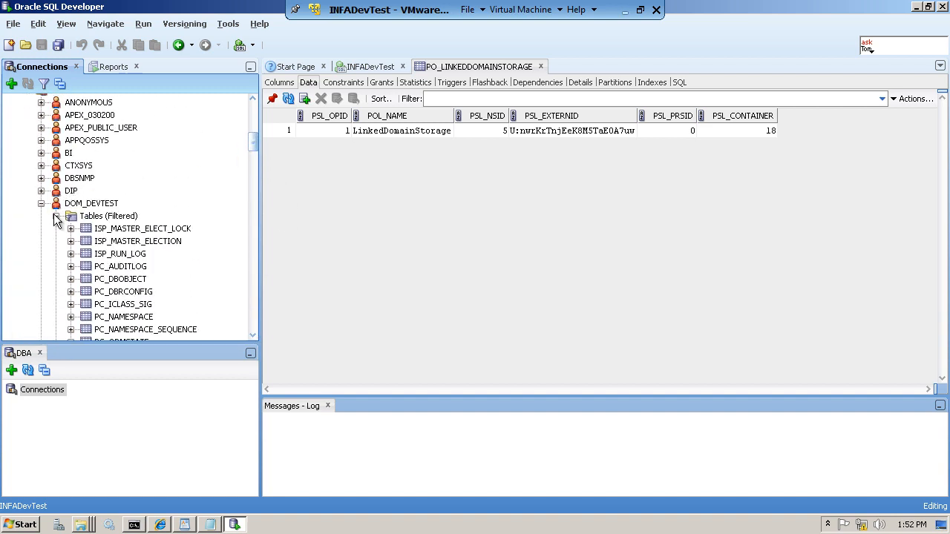
left_click(56, 216)
left_click(41, 203)
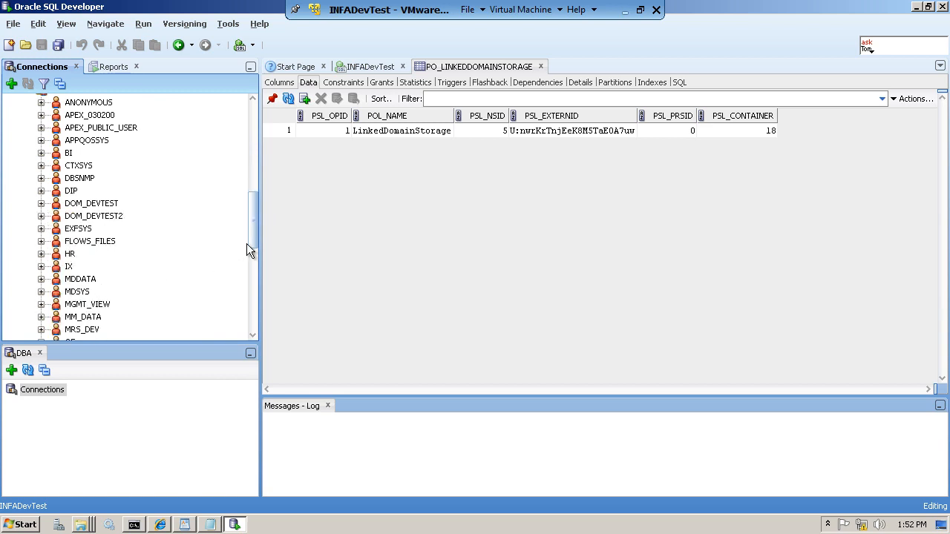
left_click_drag(256, 241, 257, 287)
left_click(103, 275)
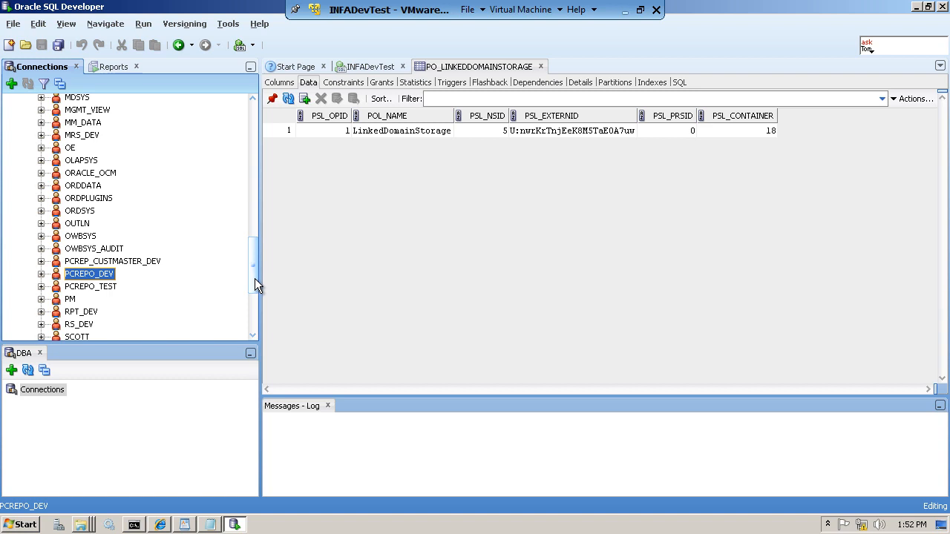
left_click_drag(255, 279, 244, 241)
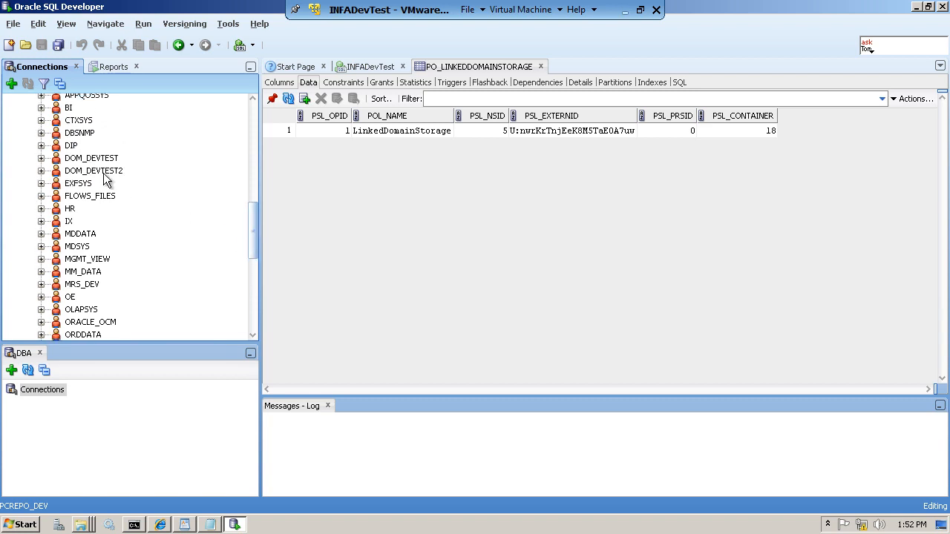
left_click(89, 159)
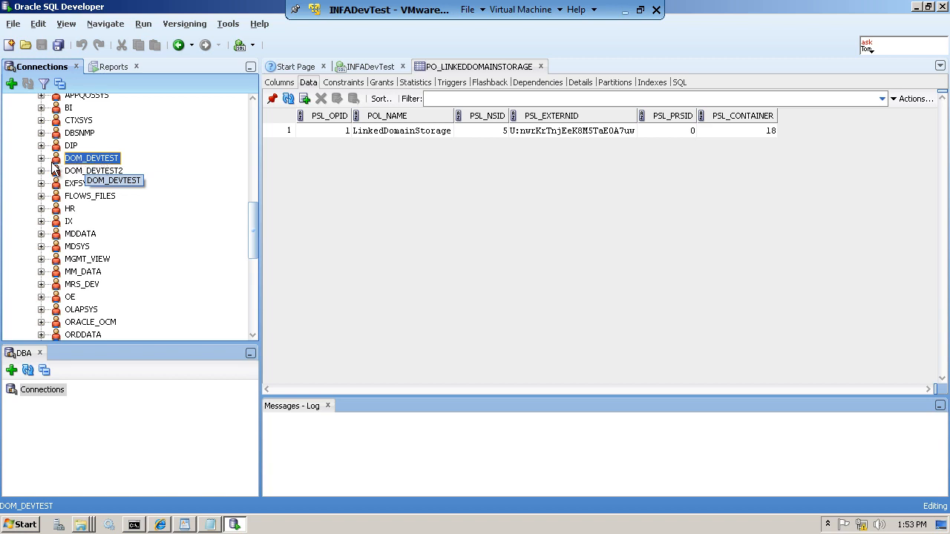
- Browse DOM_DEVTEST's tables: ISP_MASTER_ELECTION, PO_ANNOTATION, ISP_RUN_LOG and ISP_MASTER_ELECT_LOCK
left_click(41, 158)
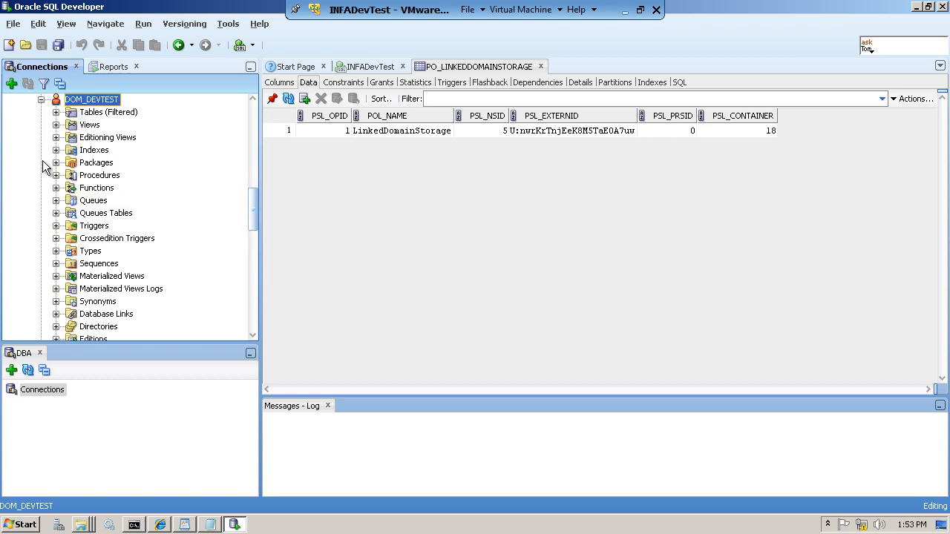
left_click(57, 112)
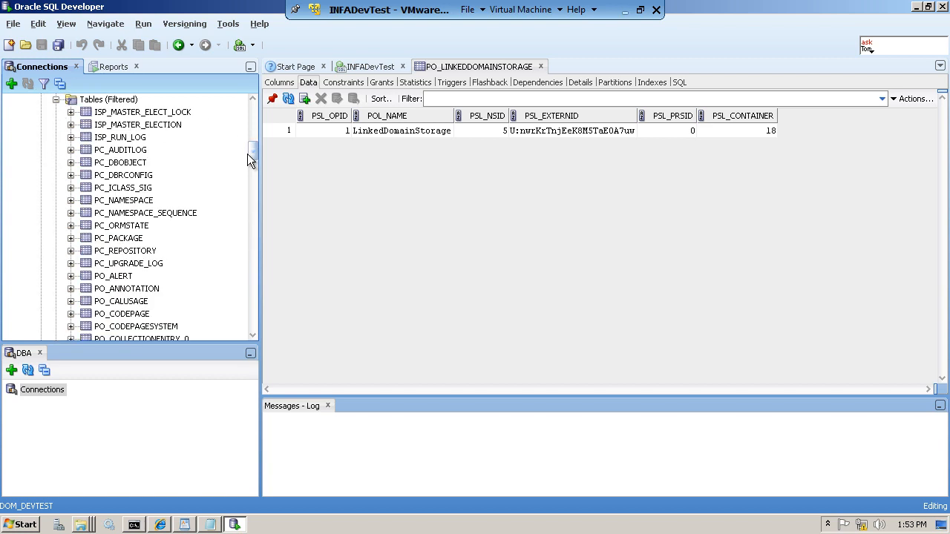
scroll(255, 153, "down", 7)
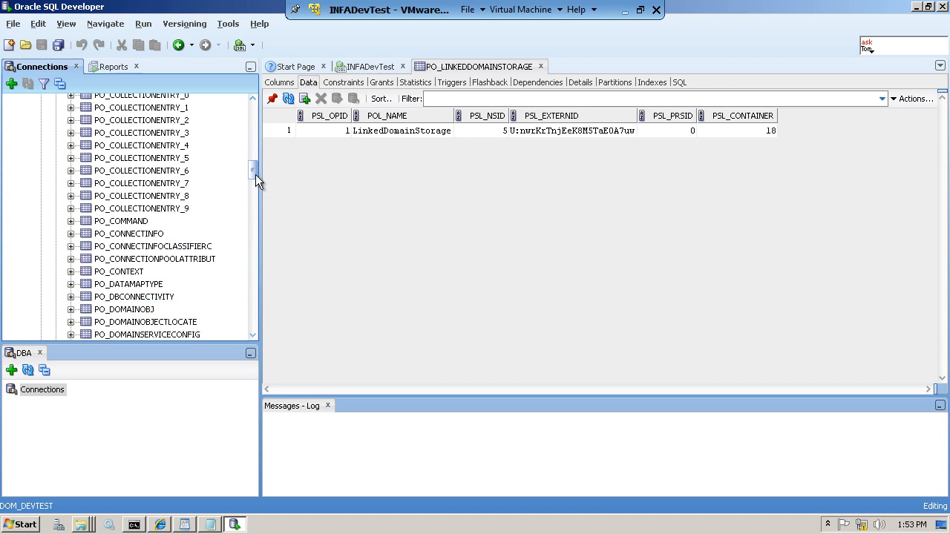
mouse_move(255, 158)
left_mouse_down()
mouse_move(255, 121)
mouse_move(257, 153)
left_mouse_up()
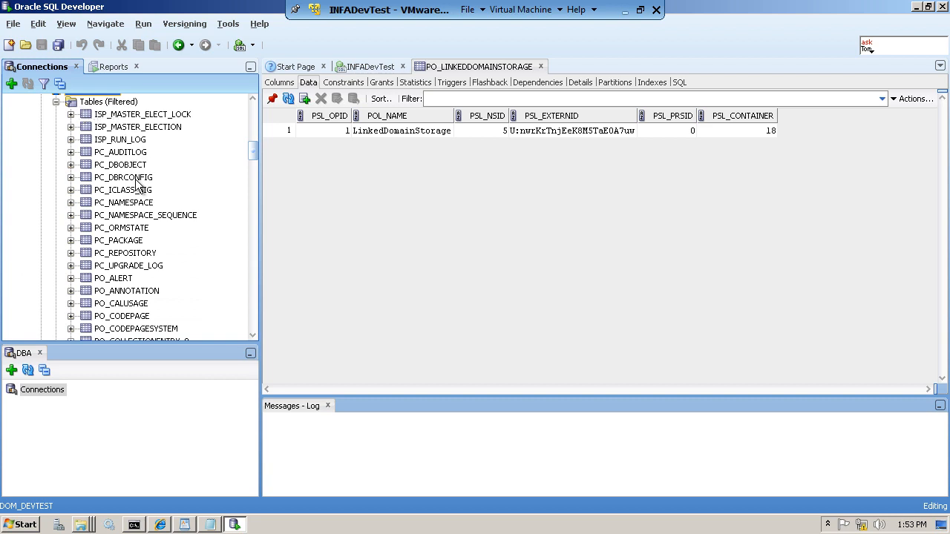
left_click(138, 128)
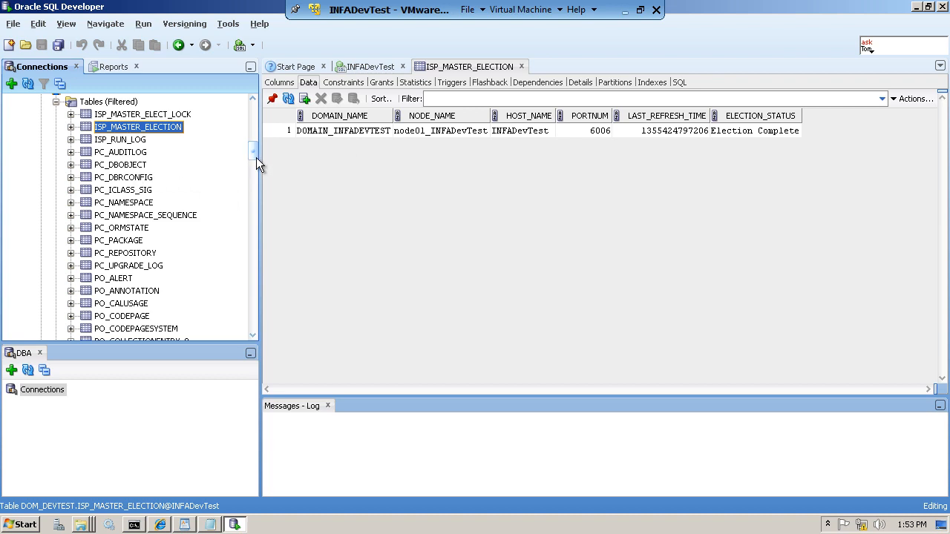
left_click_drag(256, 158, 256, 149)
left_click(120, 199)
left_click(144, 208)
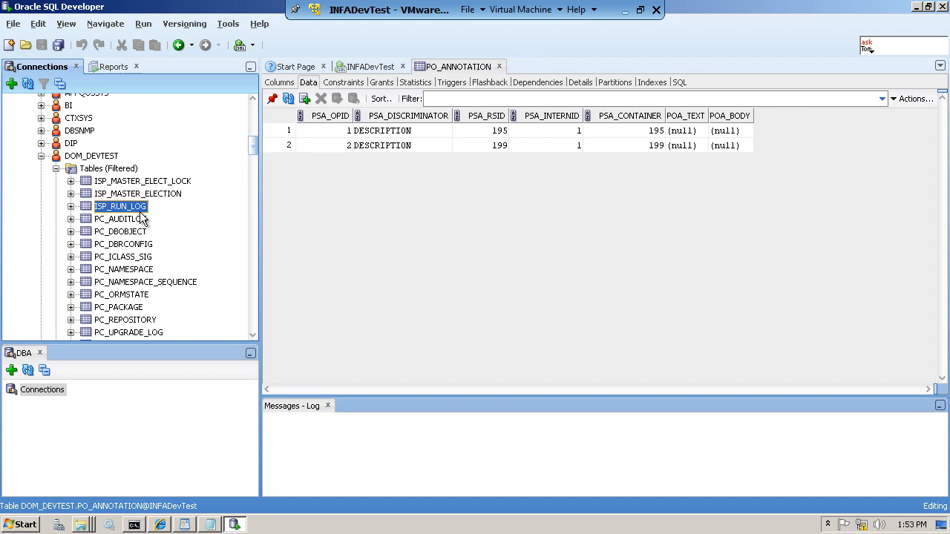
left_click(148, 183)
- Collapse the tables list and open the MRI_CONNECT_INFO view under Views
left_click(56, 169)
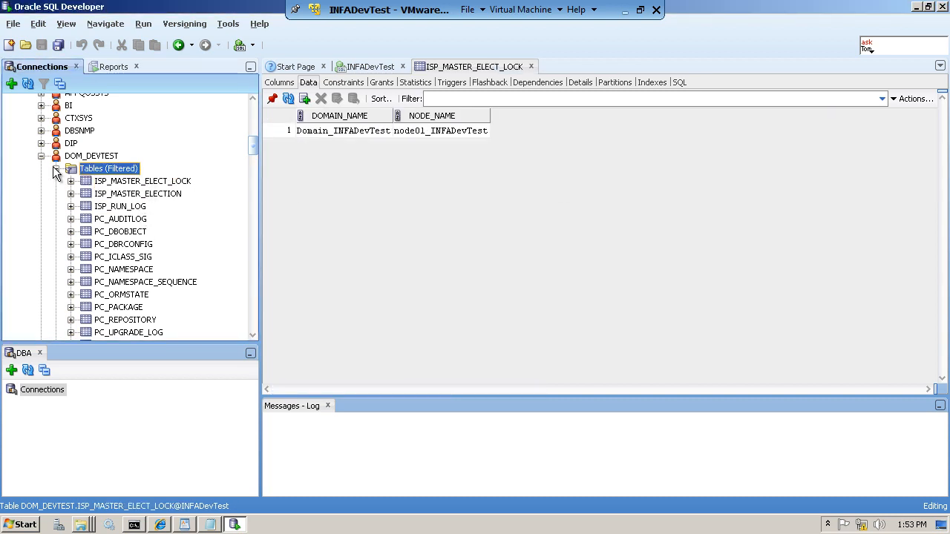
left_click(56, 181)
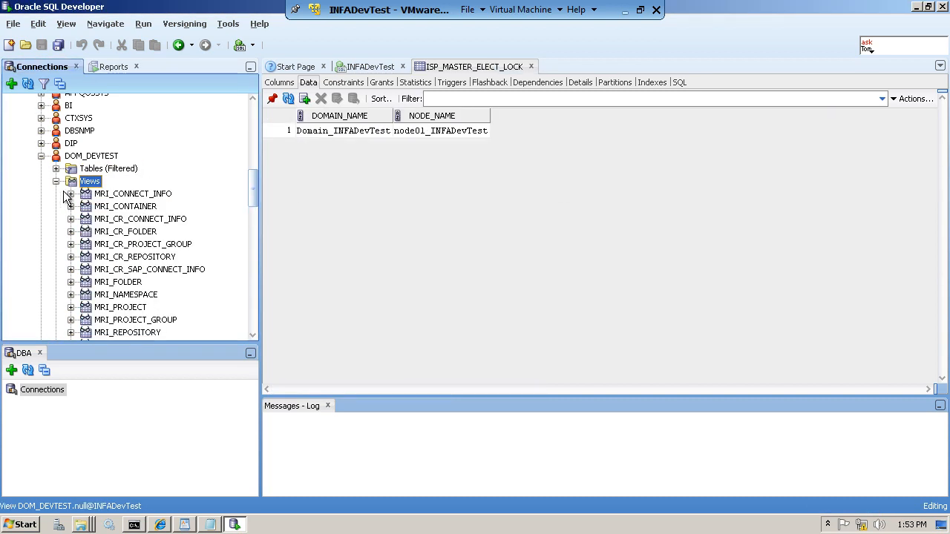
left_click(147, 197)
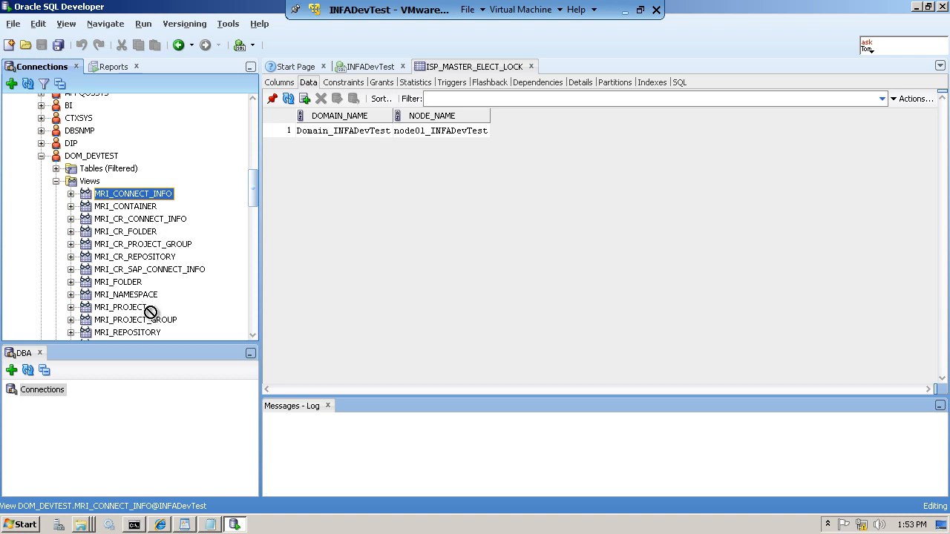
left_click_drag(128, 194, 60, 186)
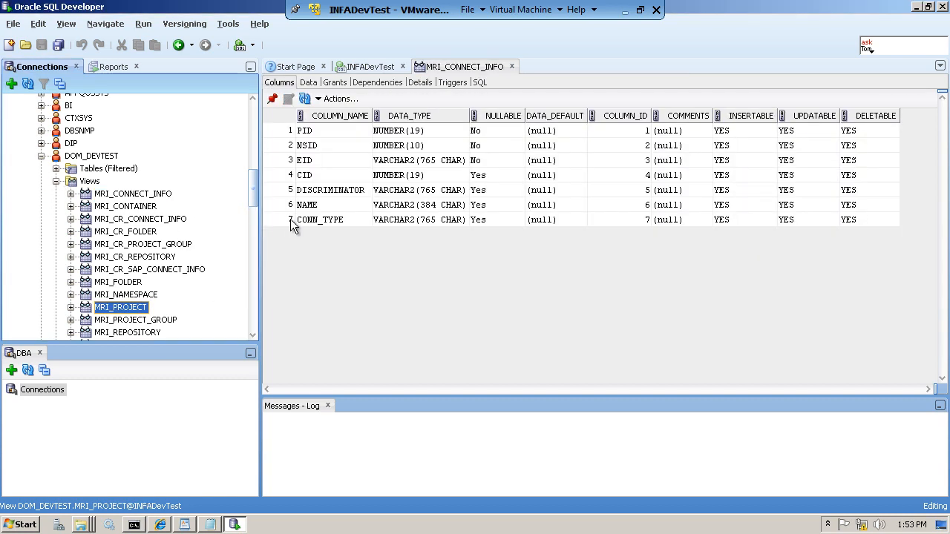
- Collapse DOM_DEVTEST, confirm DOM_DEVTEST2's Tables folder is empty, then collapse DOM_DEVTEST2
left_click(57, 182)
left_click(42, 156)
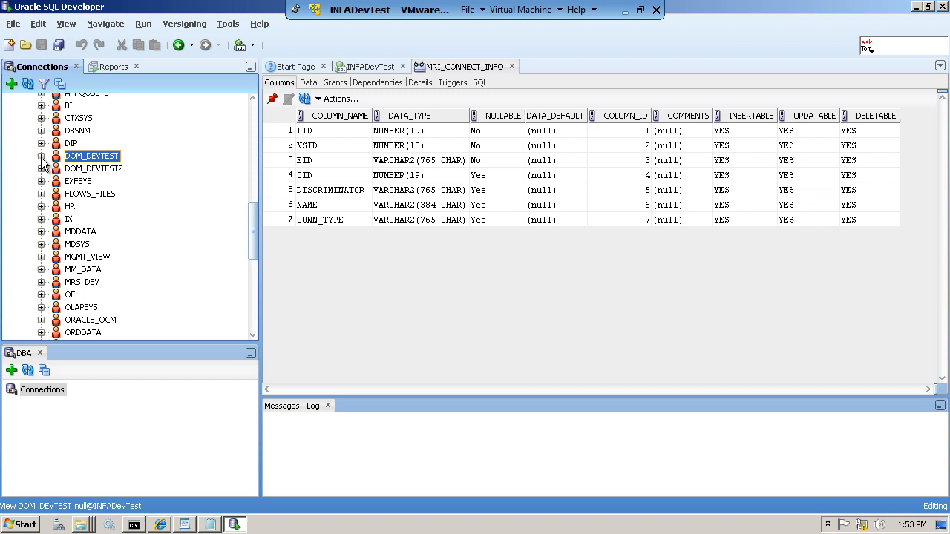
left_click(97, 172)
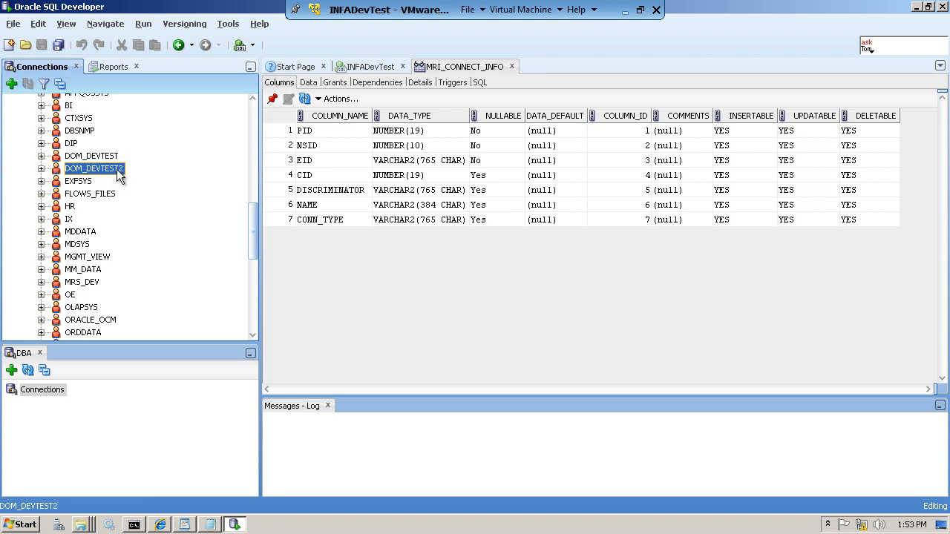
left_click(42, 169)
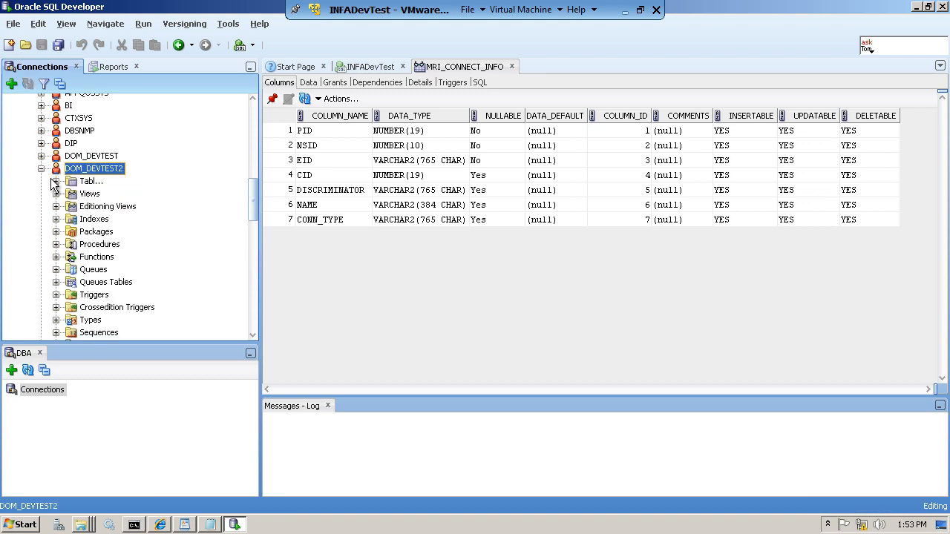
left_click(56, 181)
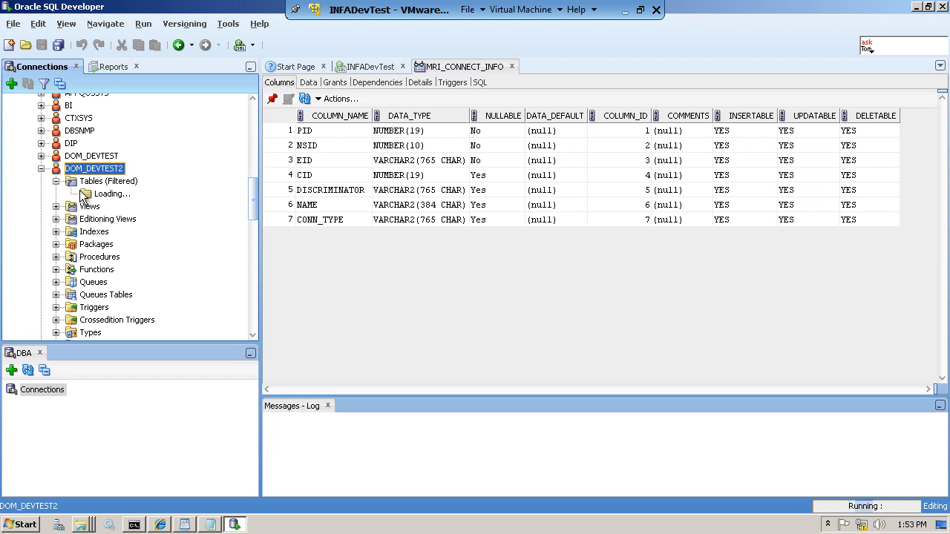
left_click(83, 181)
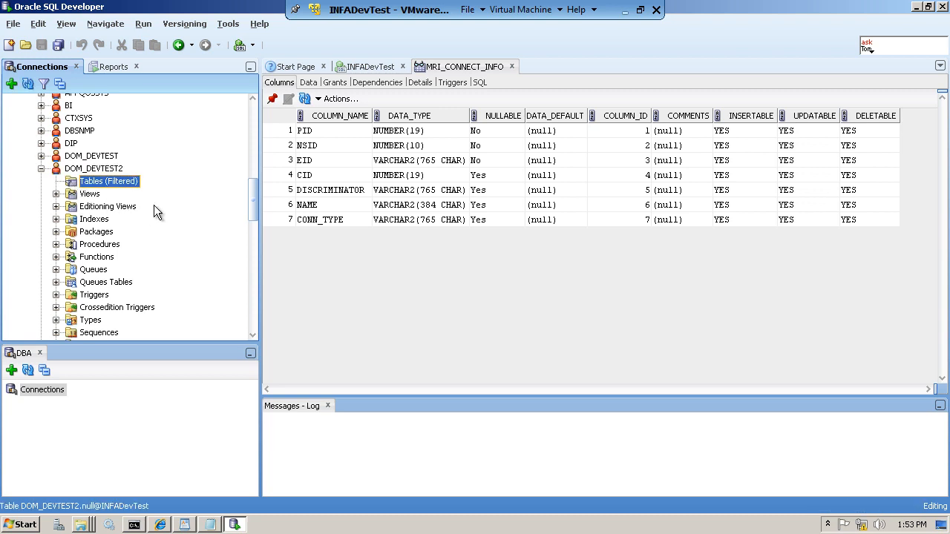
left_click(121, 170)
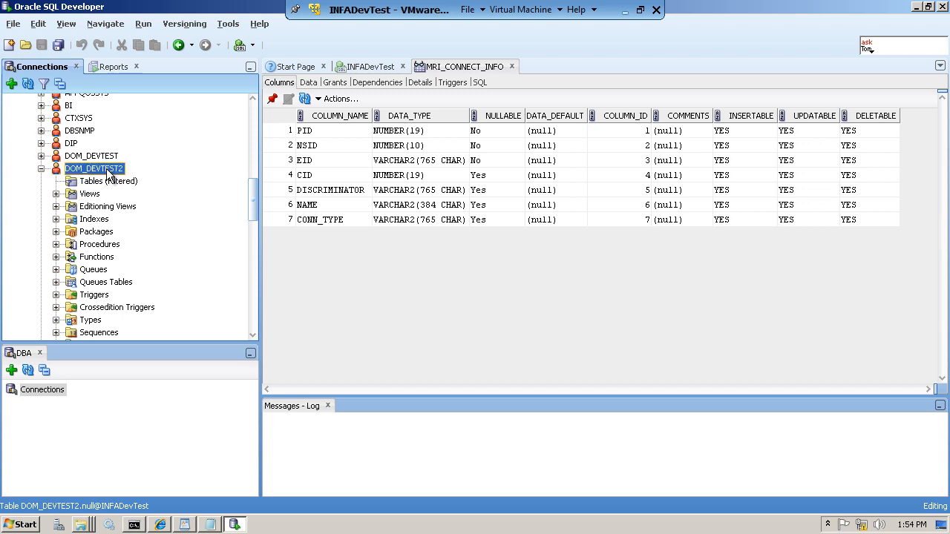
left_click(98, 181)
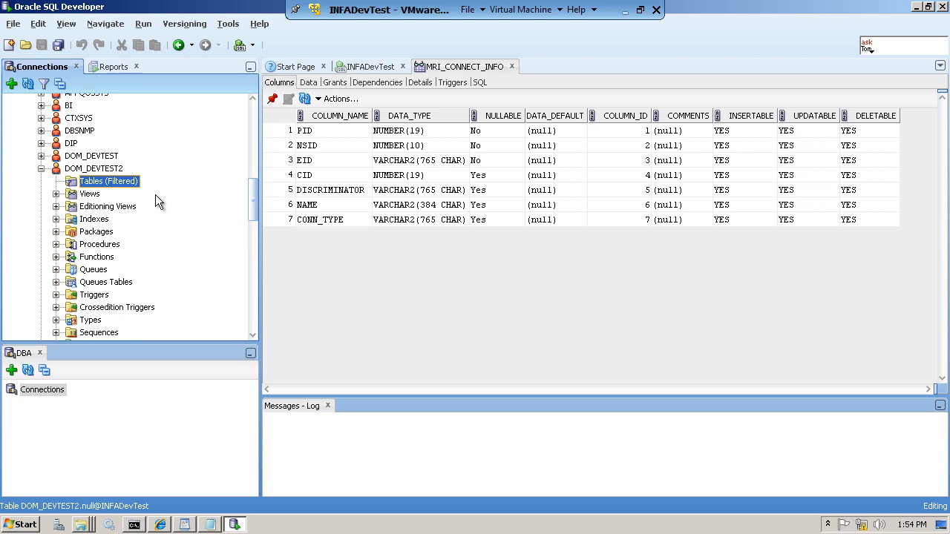
left_click(42, 170)
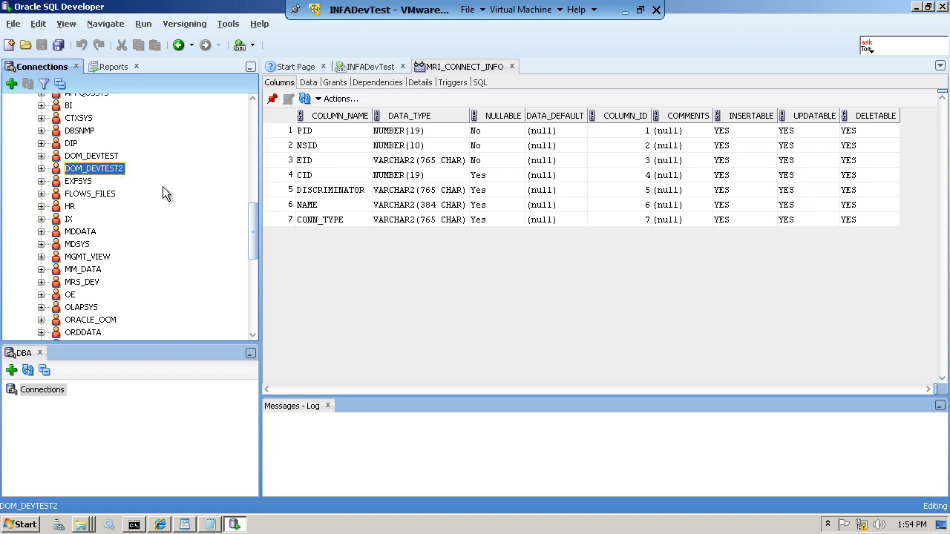
- Dismiss the session-expired message and log back in with the administrator username and password
mouse_move(162, 526)
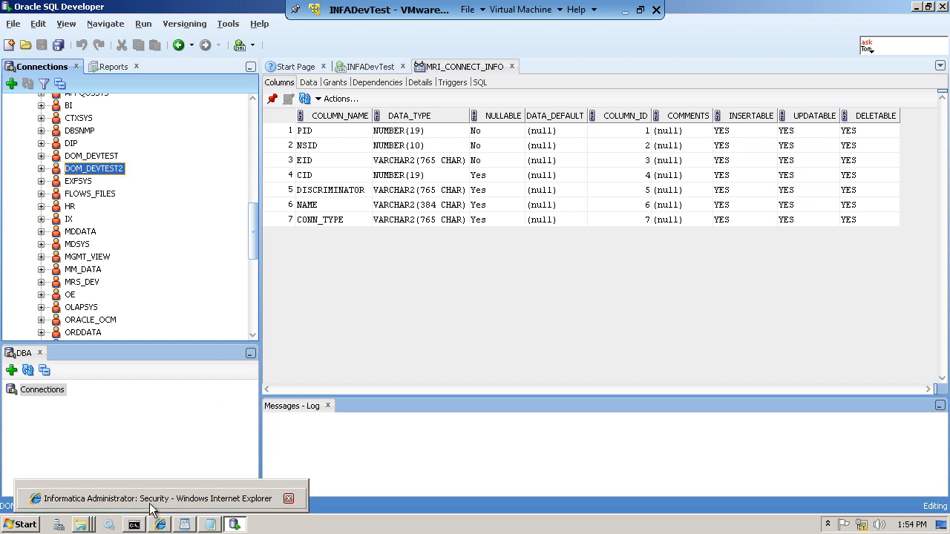
left_click(149, 501)
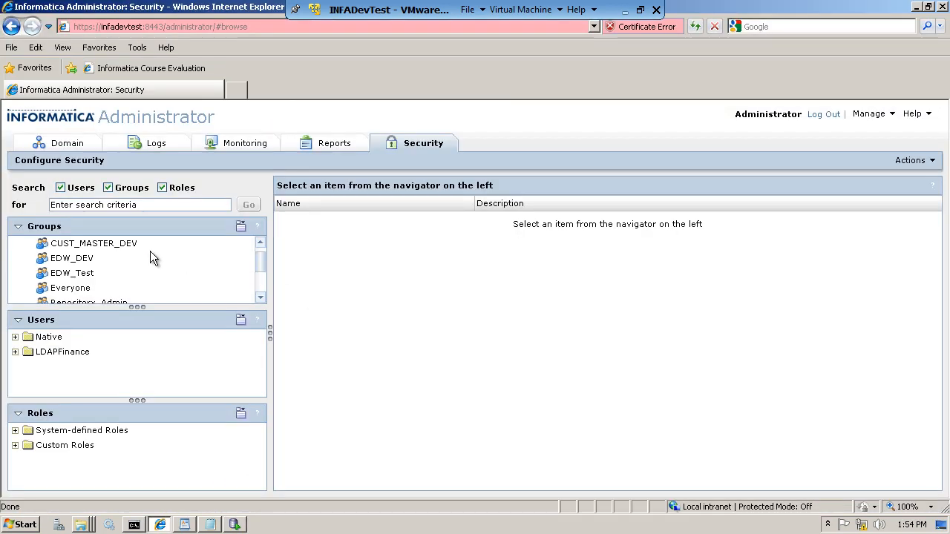
left_click(62, 144)
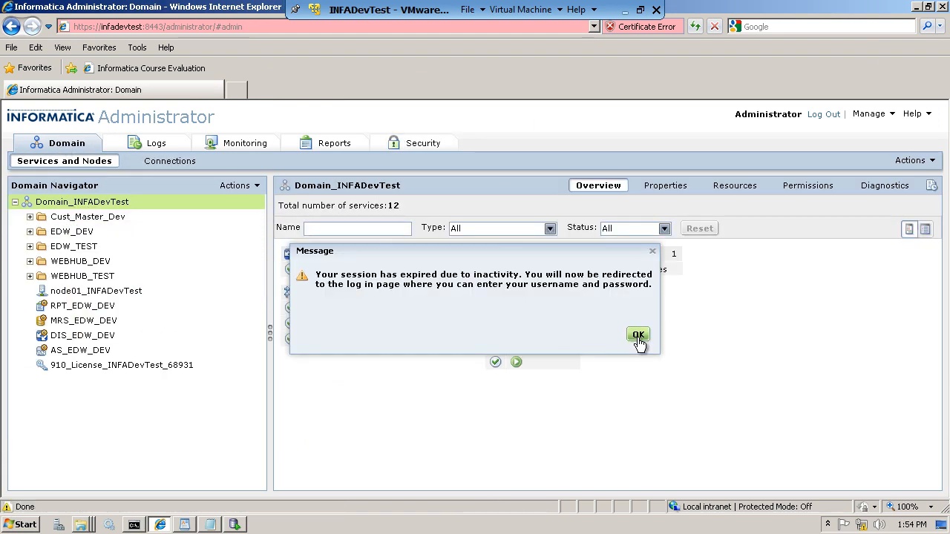
left_click(639, 335)
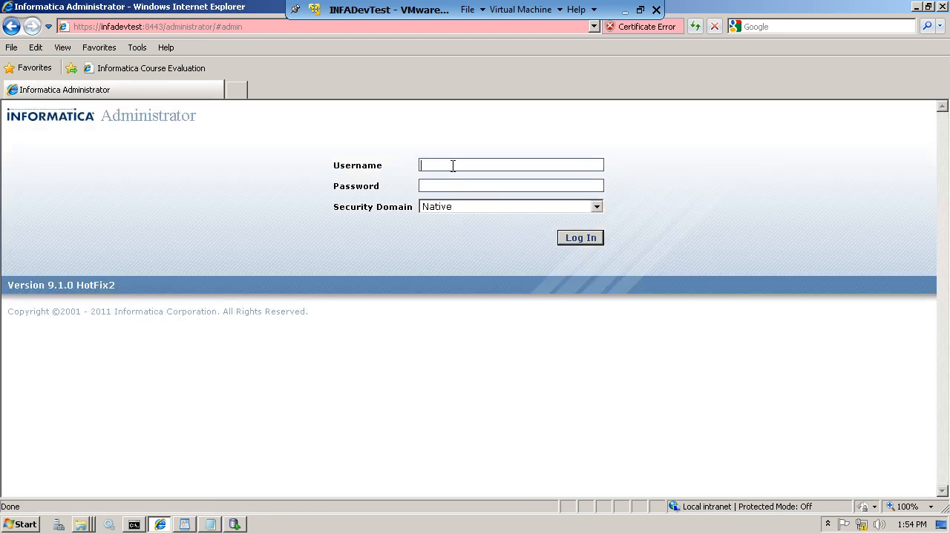
type("Administrator")
left_click_drag(514, 165, 363, 154)
left_click(421, 186)
type("Administrator")
left_click(581, 238)
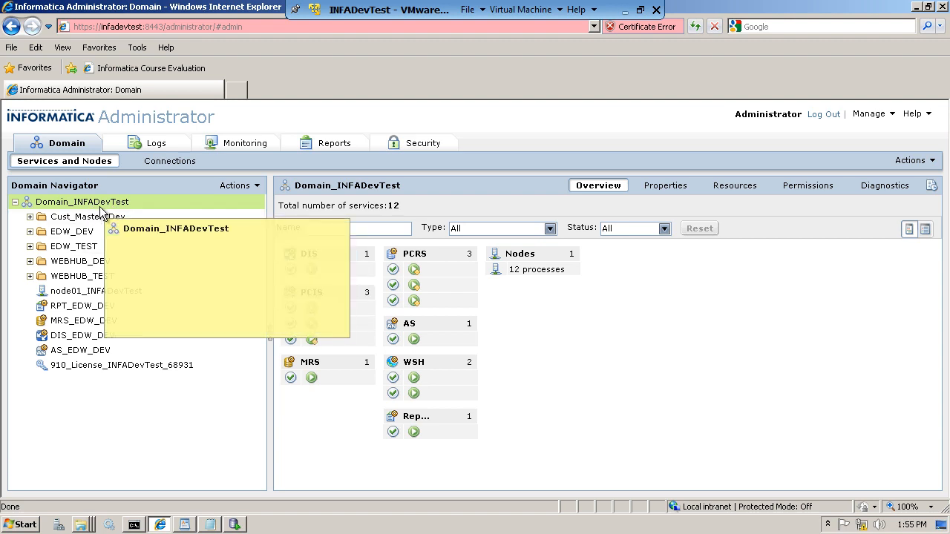
- Review the domain's database properties and node01_INFADevTest's properties, then go to the Security page
left_click(679, 188)
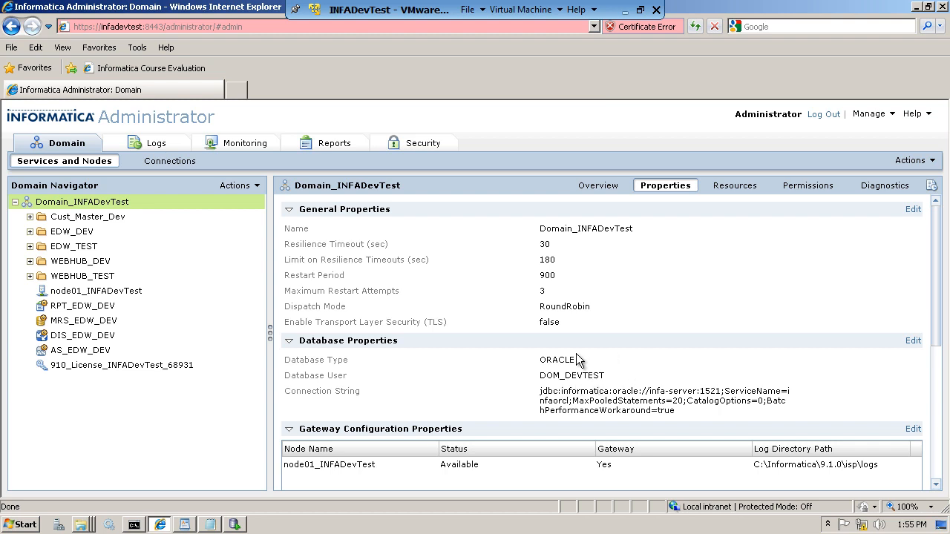
scroll(673, 360, "down", 1)
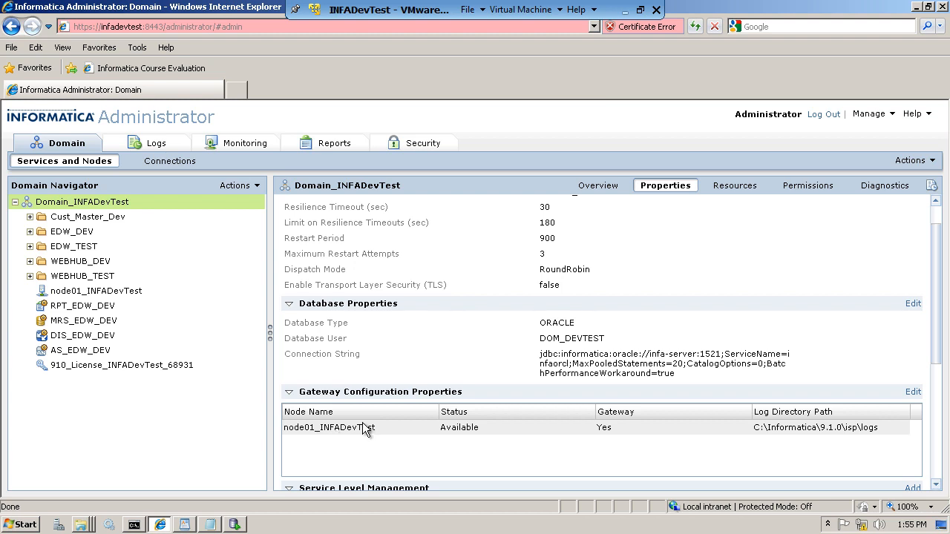
mouse_move(319, 381)
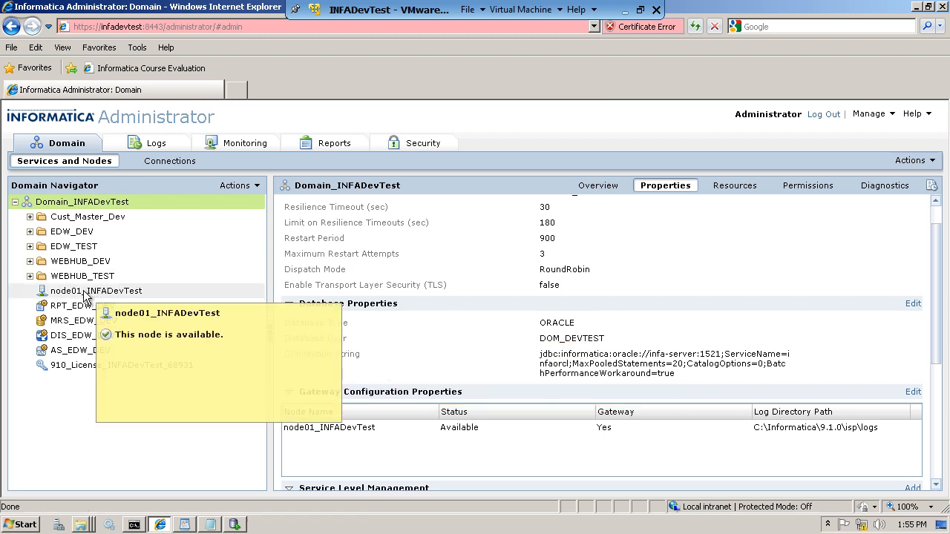
left_click(161, 294)
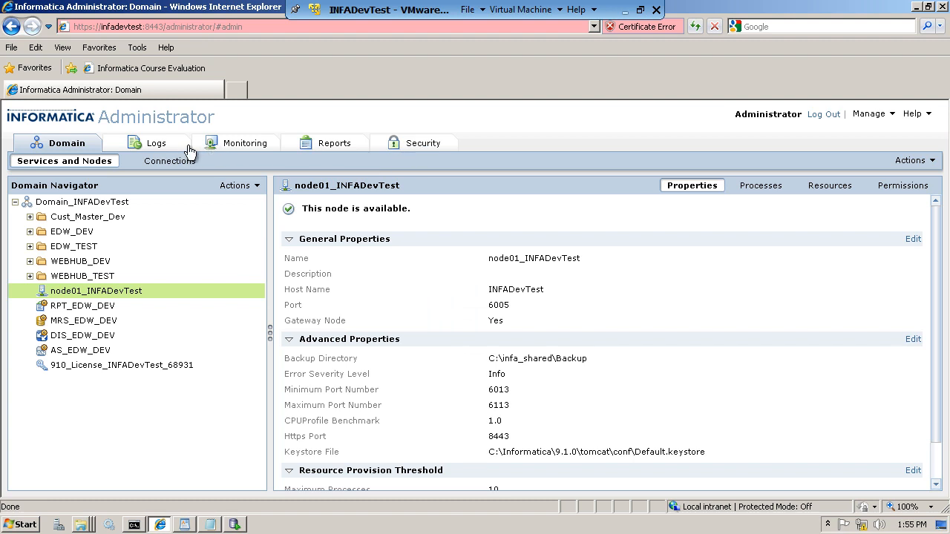
left_click(428, 151)
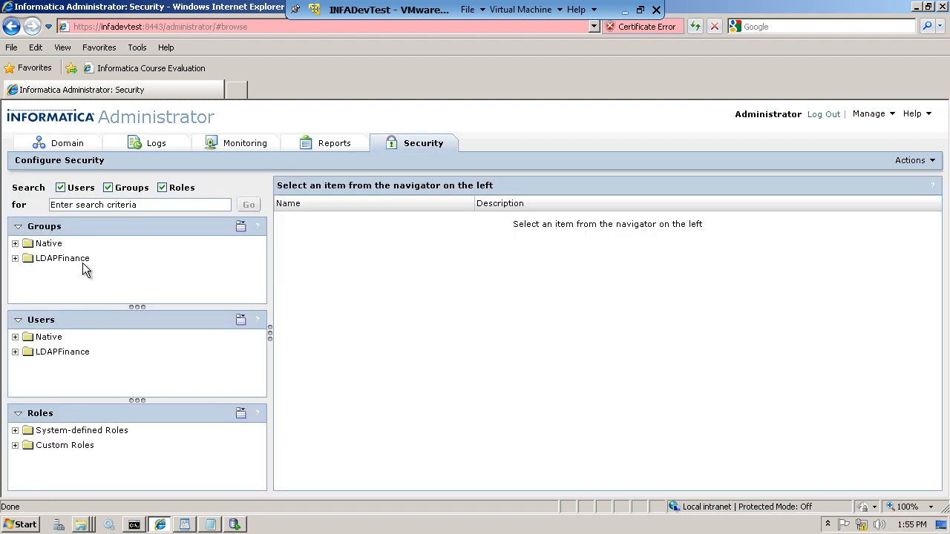
- Check the Native users, reopen the Domain_INFADevTest overview, and minimize the browser
left_click(14, 337)
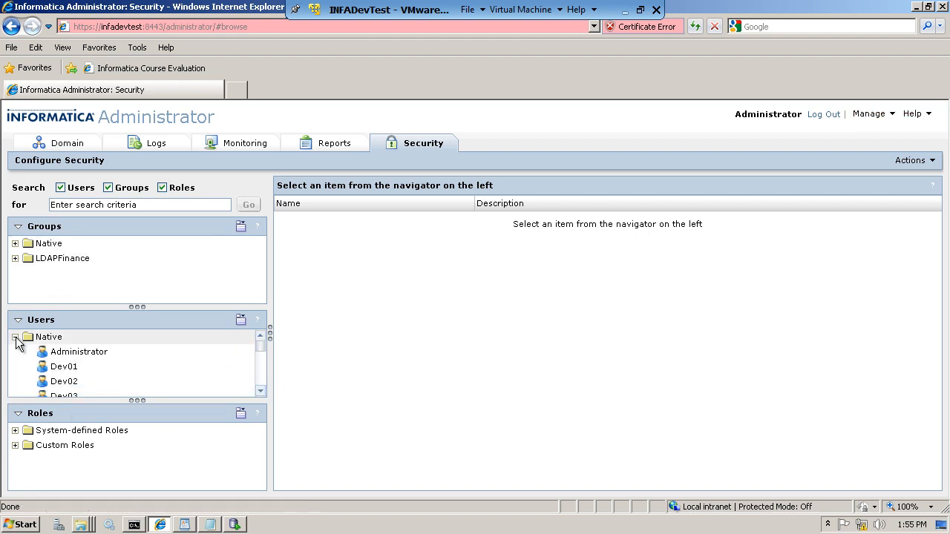
left_click(15, 337)
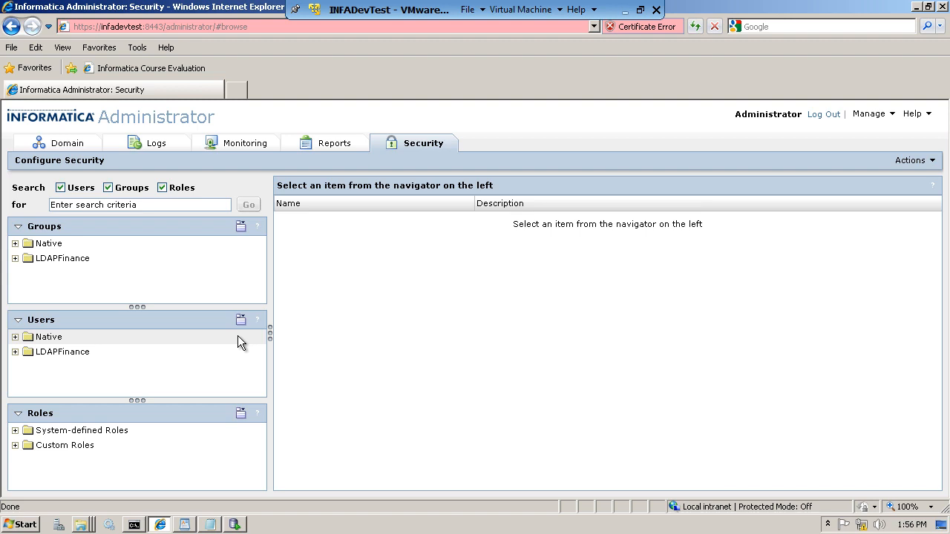
left_click(60, 144)
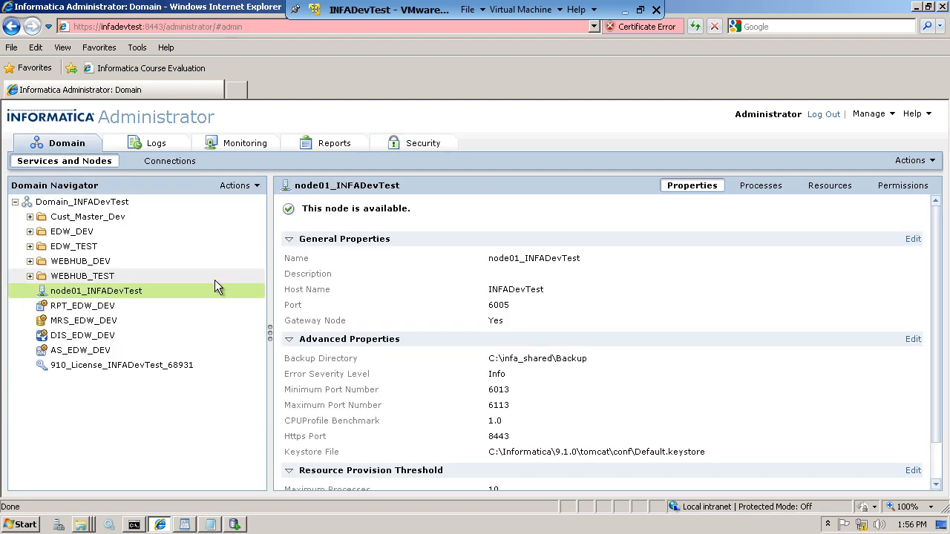
left_click(111, 203)
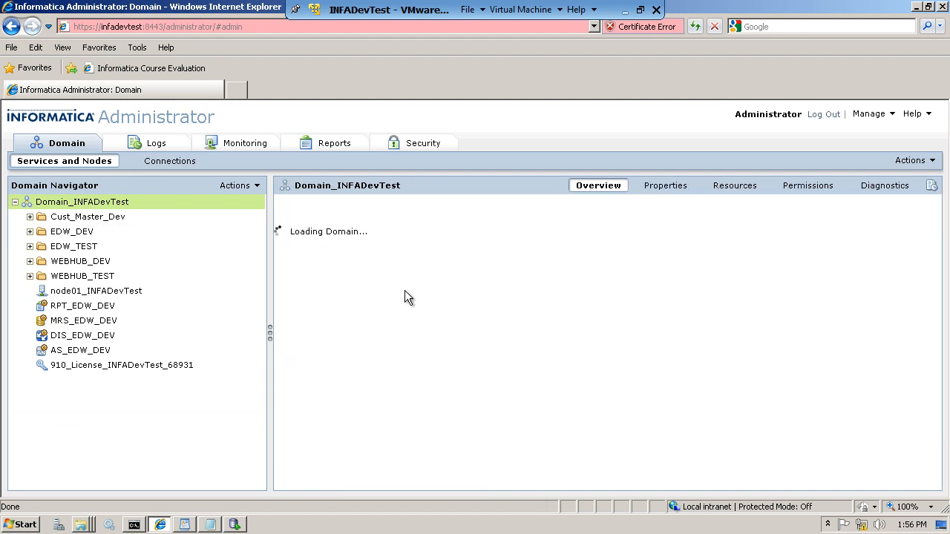
mouse_move(407, 295)
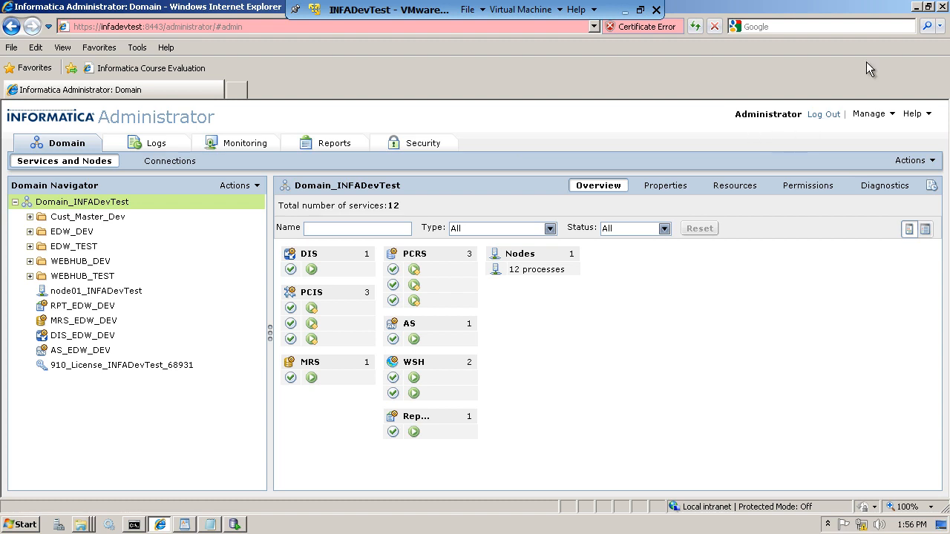
left_click(916, 7)
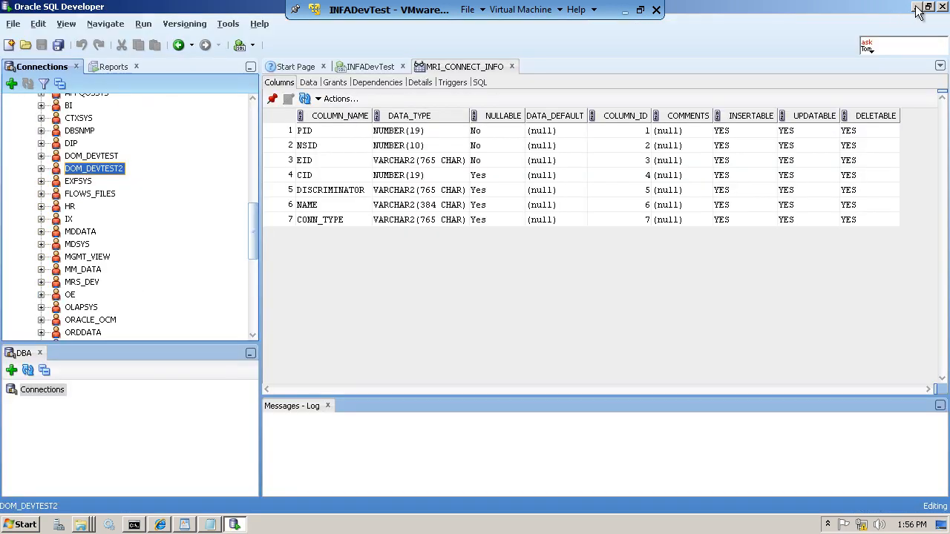
- Minimize SQL Developer and bring the WordPad Domain Management notes forward
left_click(916, 7)
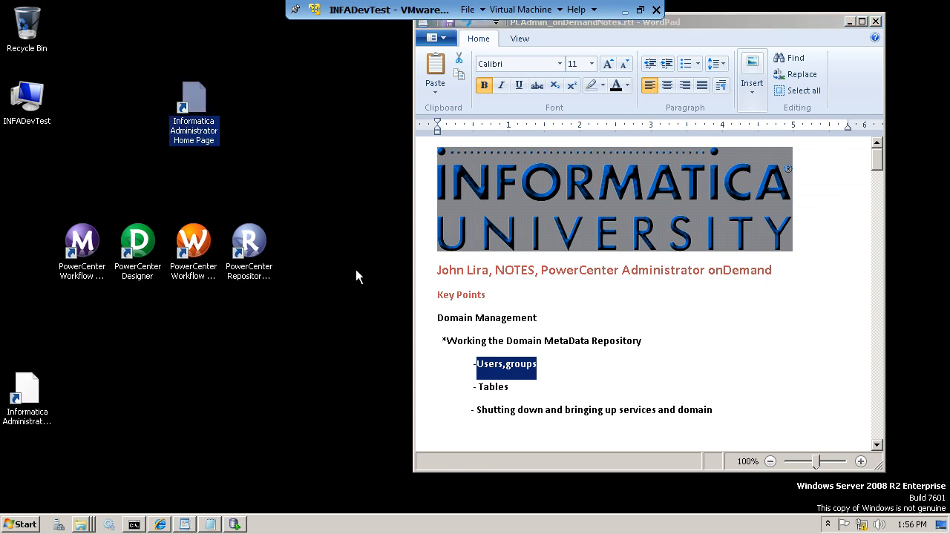
left_click(570, 380)
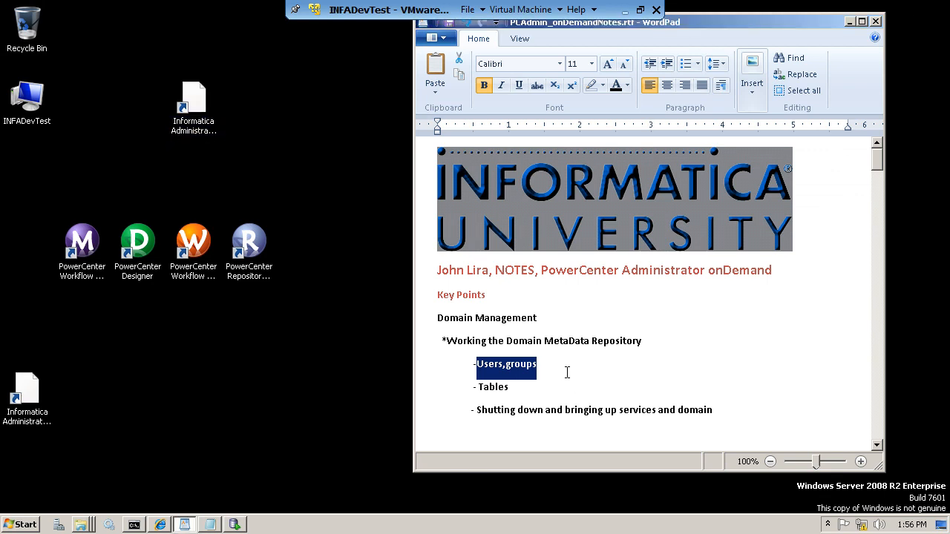
scroll(566, 373, "down", 2)
scroll(513, 257, "up", 2)
- Bring the Lab 15 Notepad file forward and highlight the environment variable set lines
left_click(211, 527)
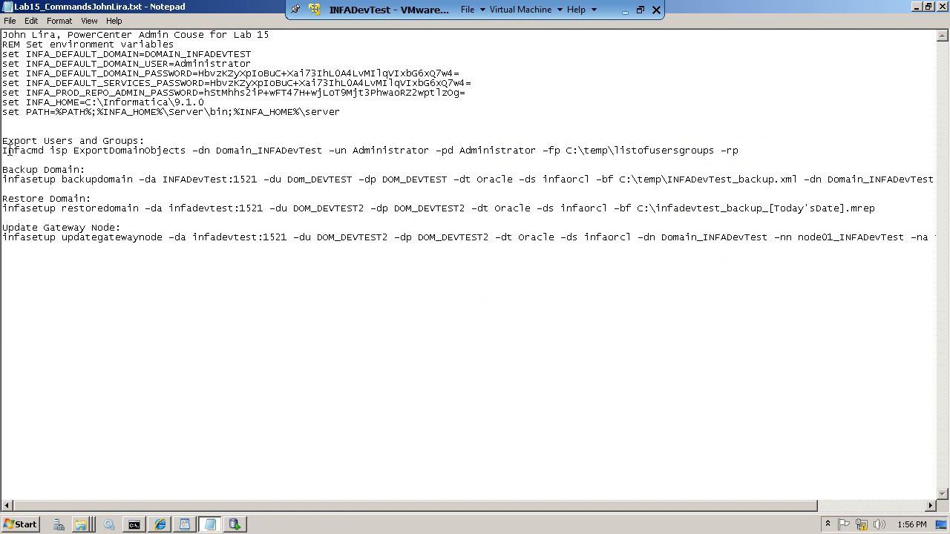
left_click_drag(2, 45, 374, 115)
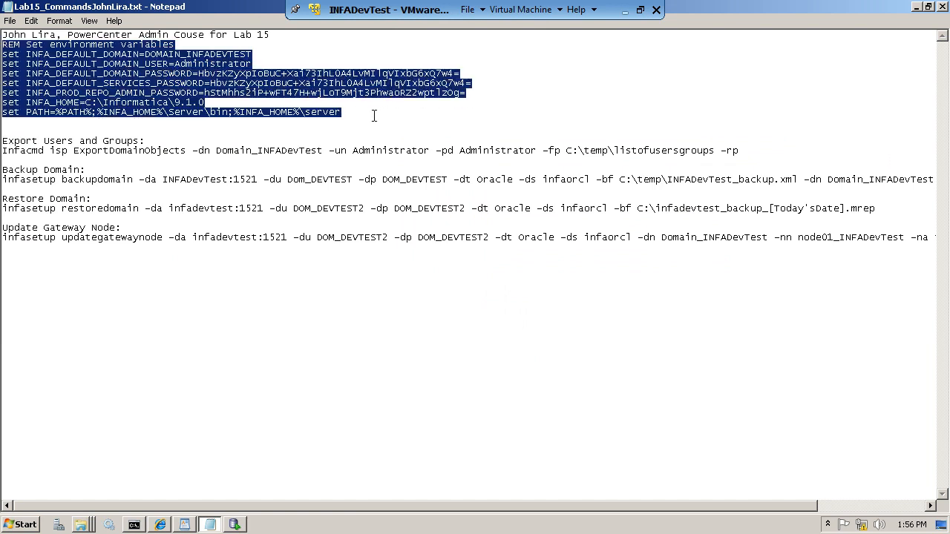
left_click(271, 155)
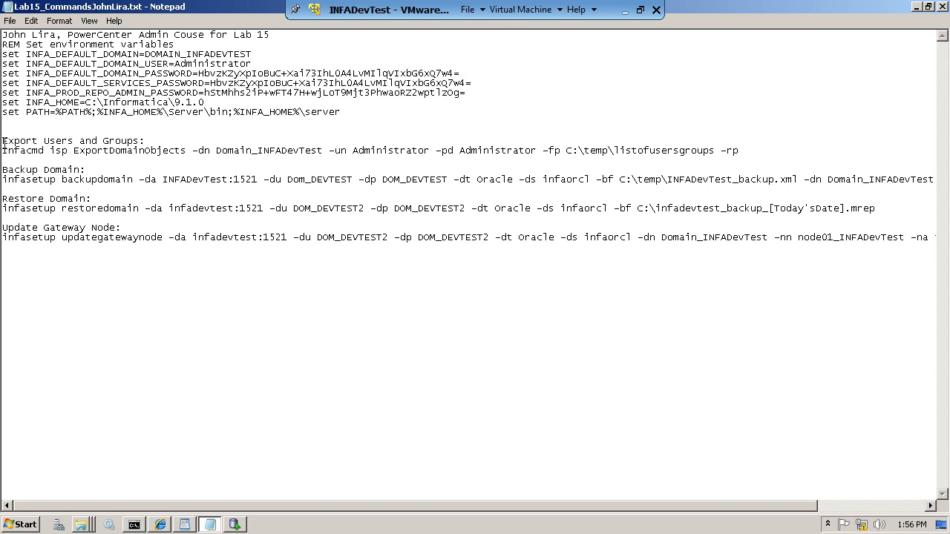
- Highlight the Infacmd ExportDomainObjects command and its domain name and username arguments
left_click_drag(4, 141, 747, 152)
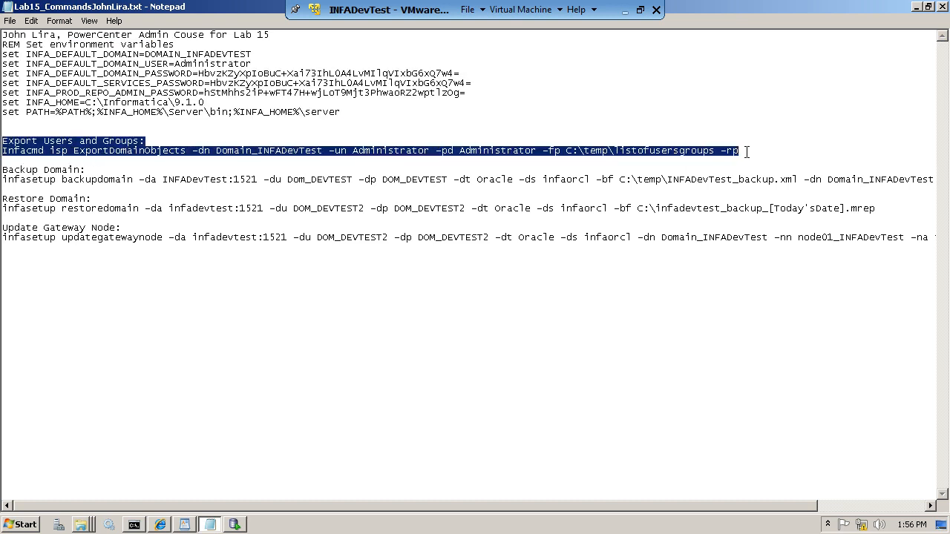
left_click(270, 152)
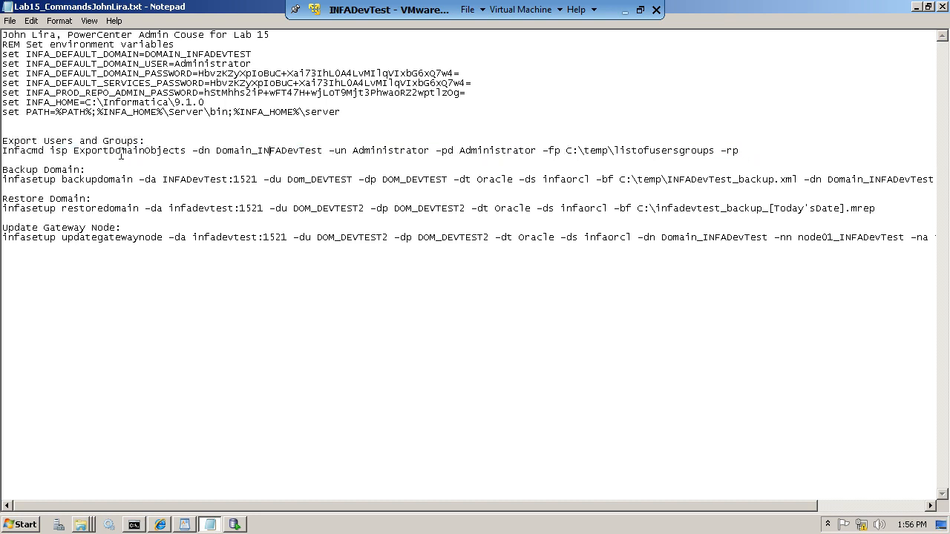
left_click_drag(45, 152, 169, 153)
left_click_drag(240, 152, 299, 152)
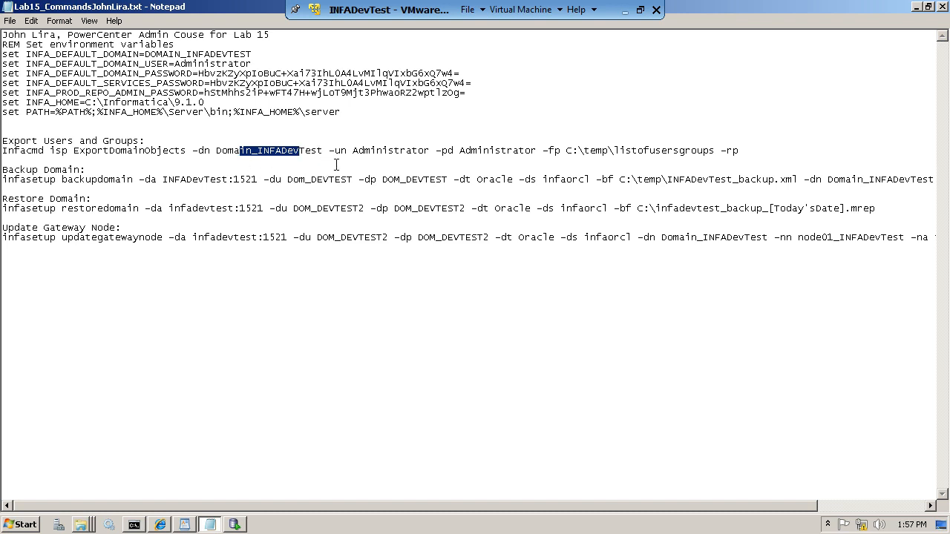
left_click_drag(348, 152, 513, 157)
left_click(524, 157)
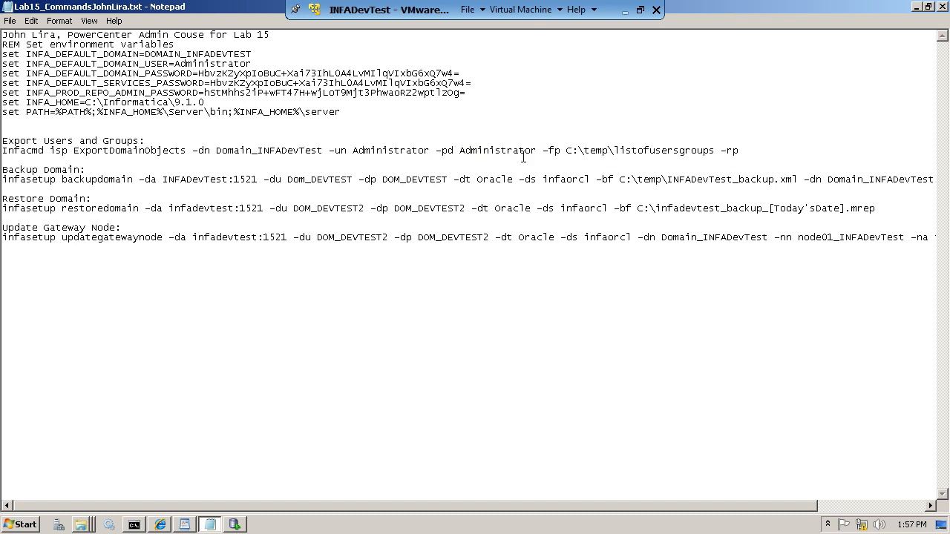
left_click_drag(13, 152, 552, 163)
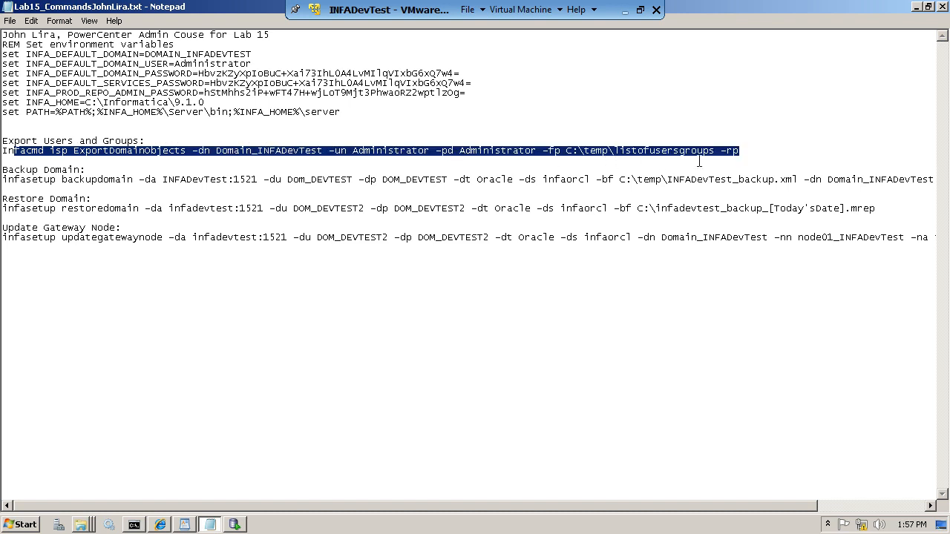
left_click(264, 168)
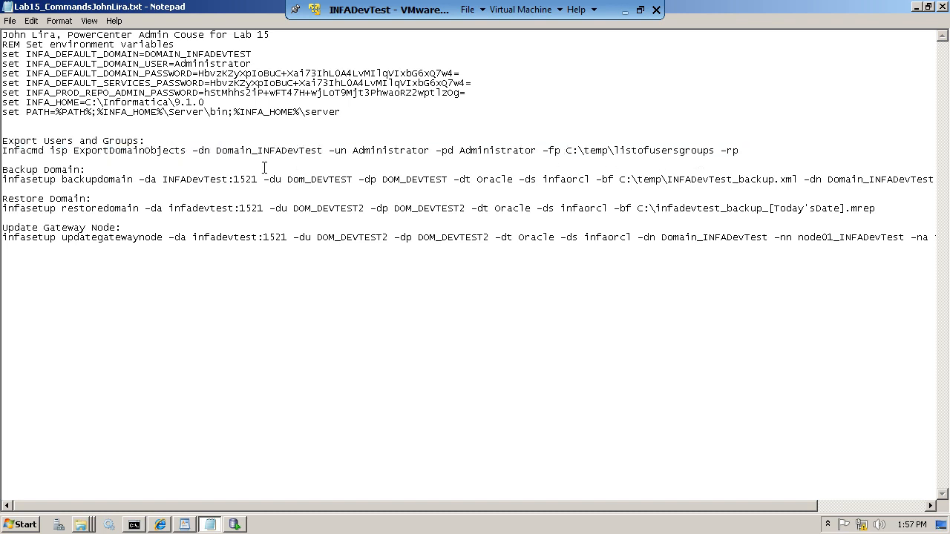
left_click_drag(4, 170, 87, 169)
left_click(6, 179)
left_click_drag(5, 179, 62, 179)
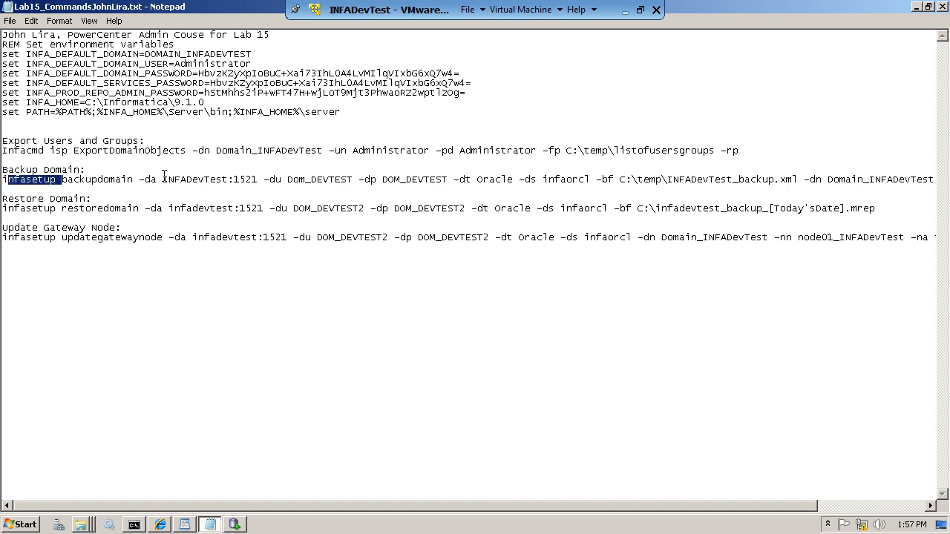
left_click_drag(163, 178, 420, 180)
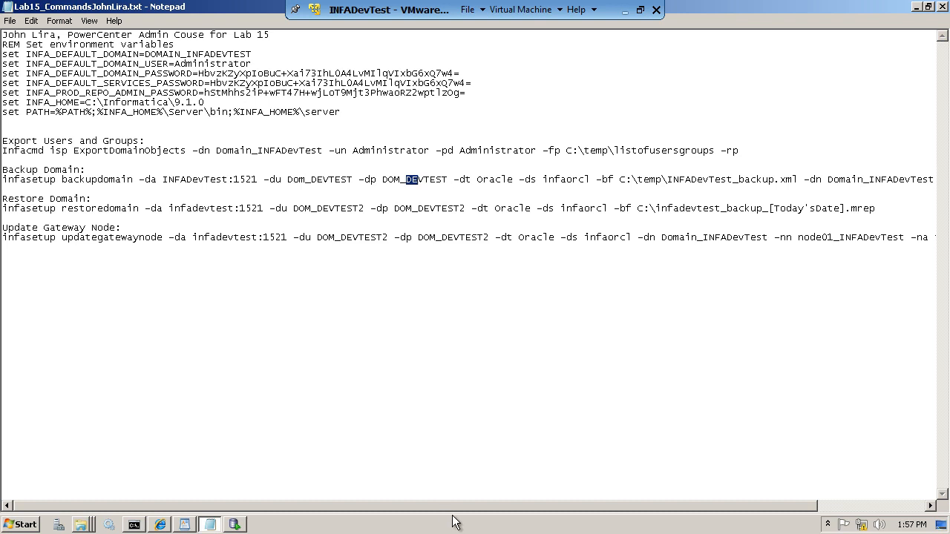
left_click_drag(809, 180, 918, 183)
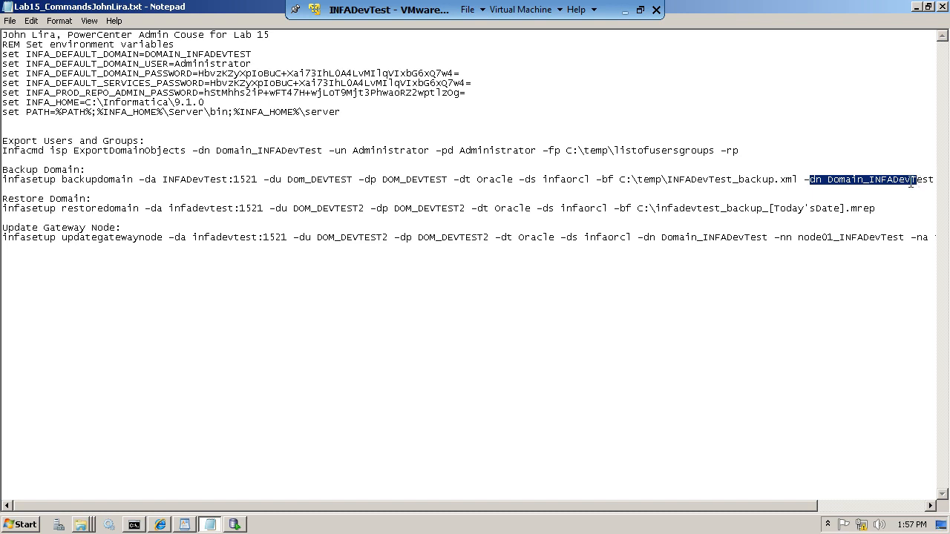
left_click_drag(293, 180, 407, 179)
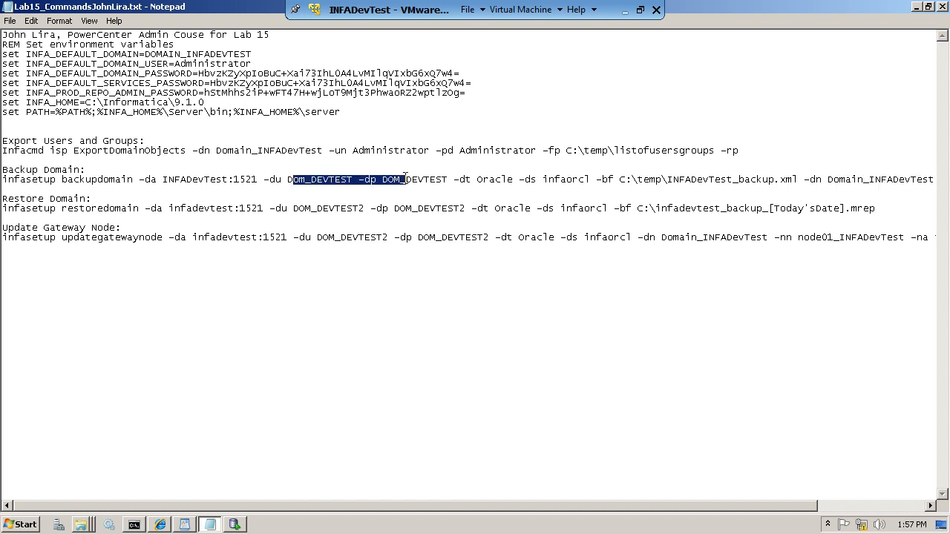
left_click_drag(814, 180, 924, 191)
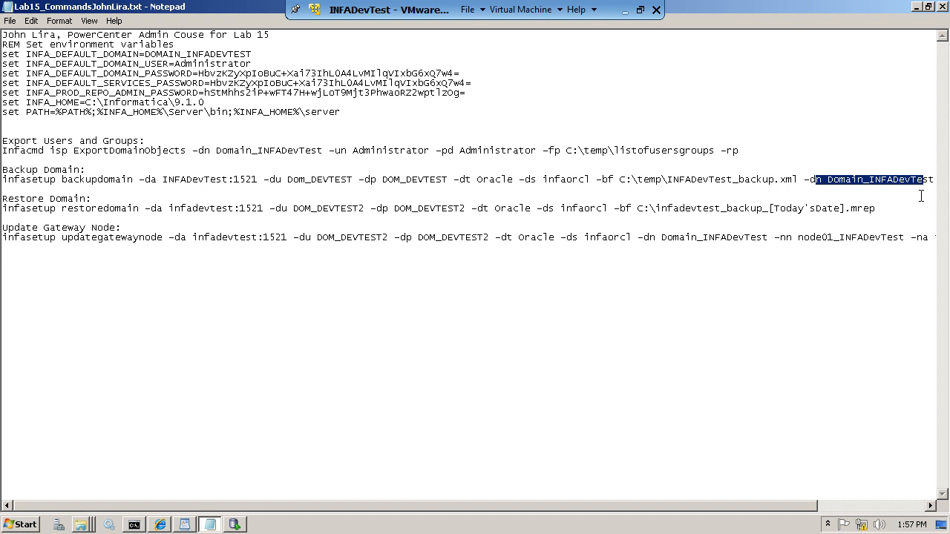
left_click(870, 187)
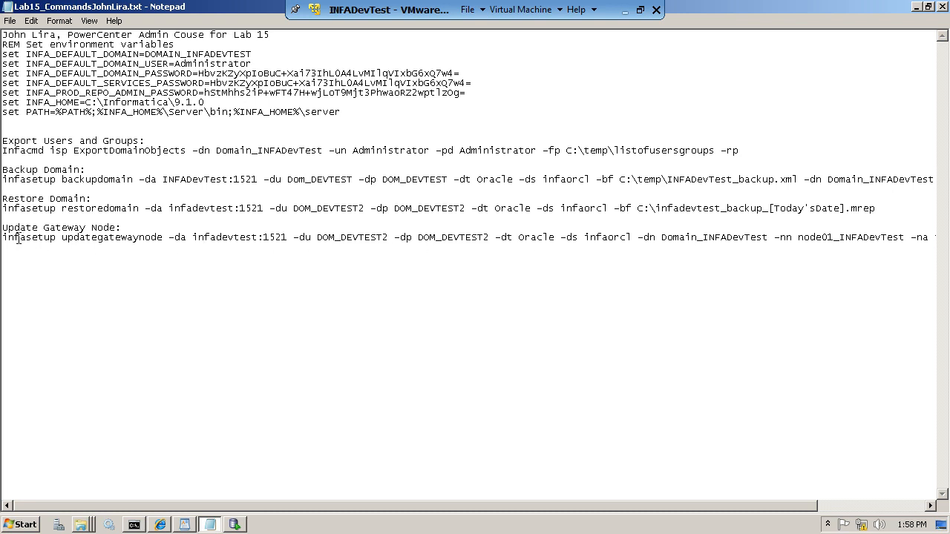
left_click_drag(37, 209, 86, 211)
left_click(73, 239)
left_click_drag(294, 179, 444, 179)
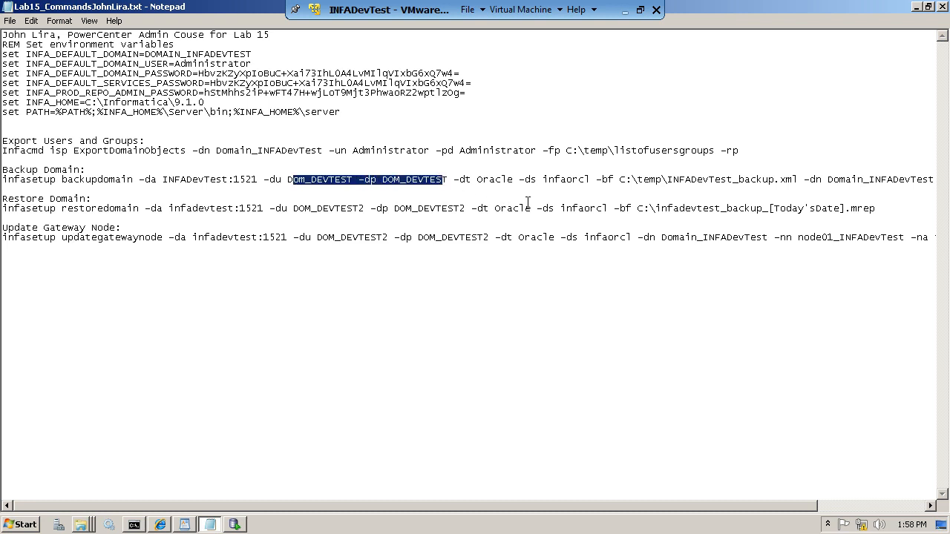
left_click_drag(828, 179, 907, 179)
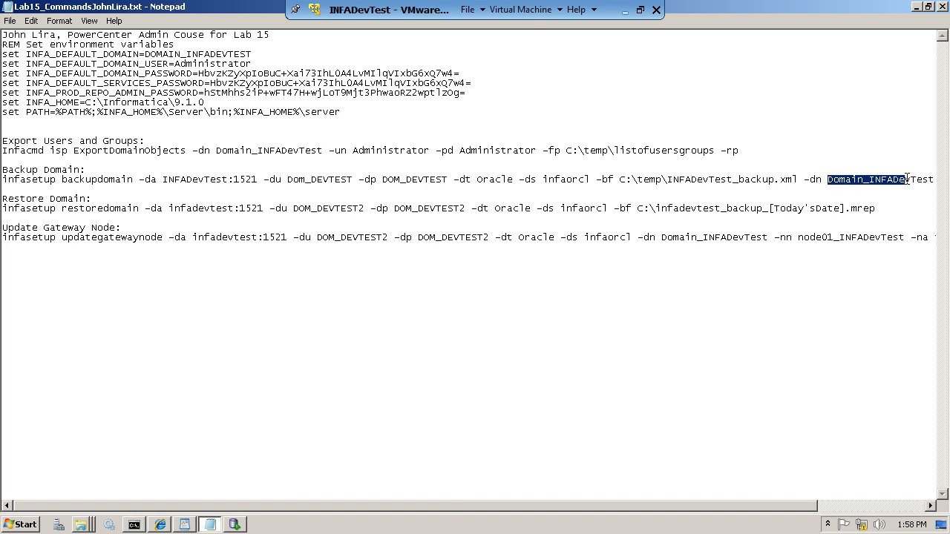
left_click(189, 154)
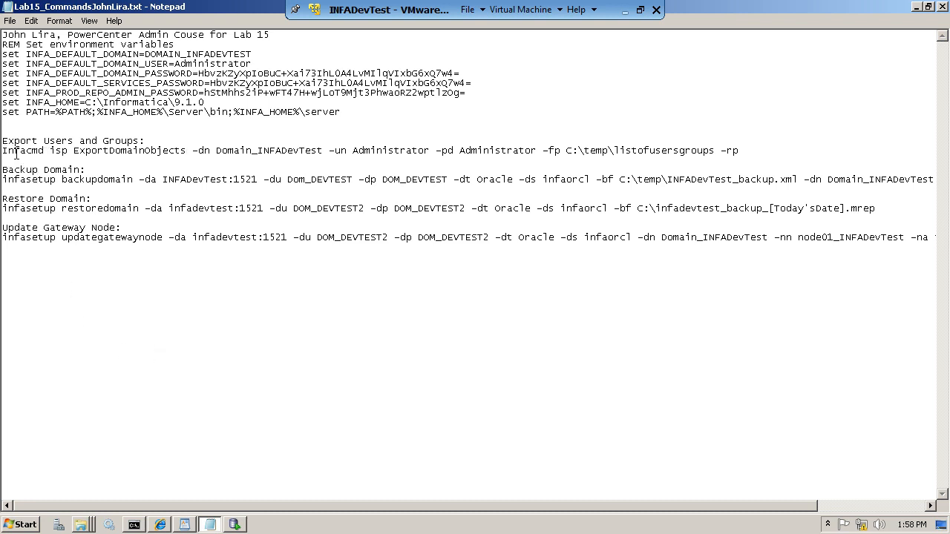
left_click(3, 151)
- Copy the REM and set lines from the notes and run them in Command Prompt
left_click(133, 524)
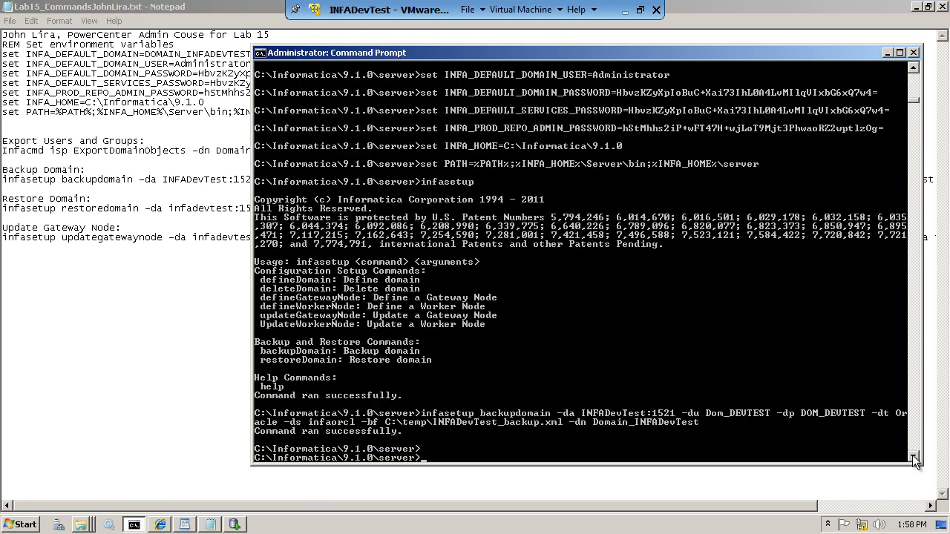
scroll(584, 460, "down", 3)
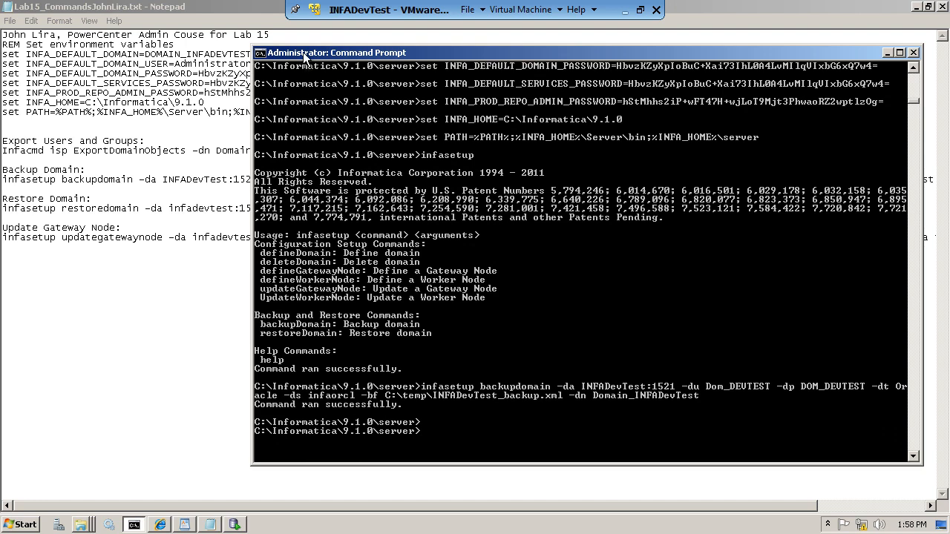
left_click_drag(303, 52, 362, 54)
left_click(169, 102)
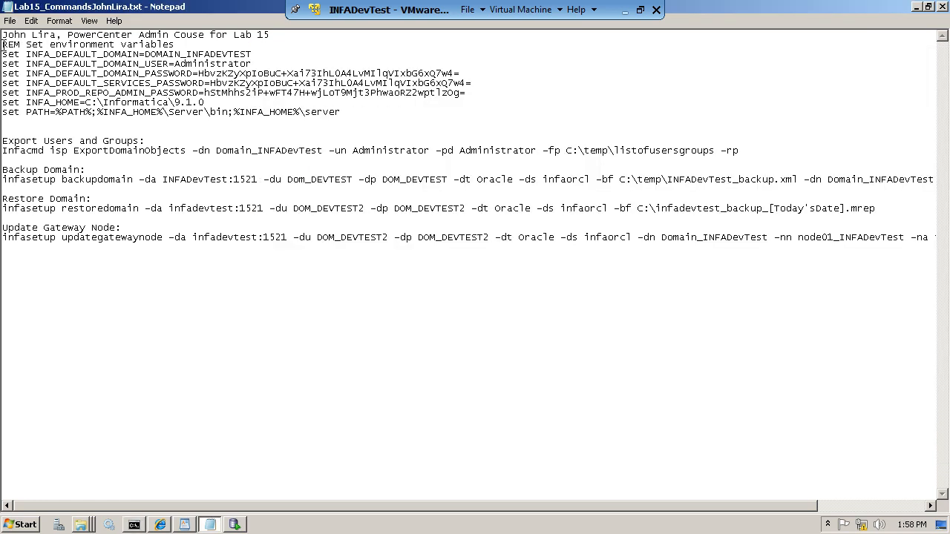
left_click_drag(3, 46, 352, 117)
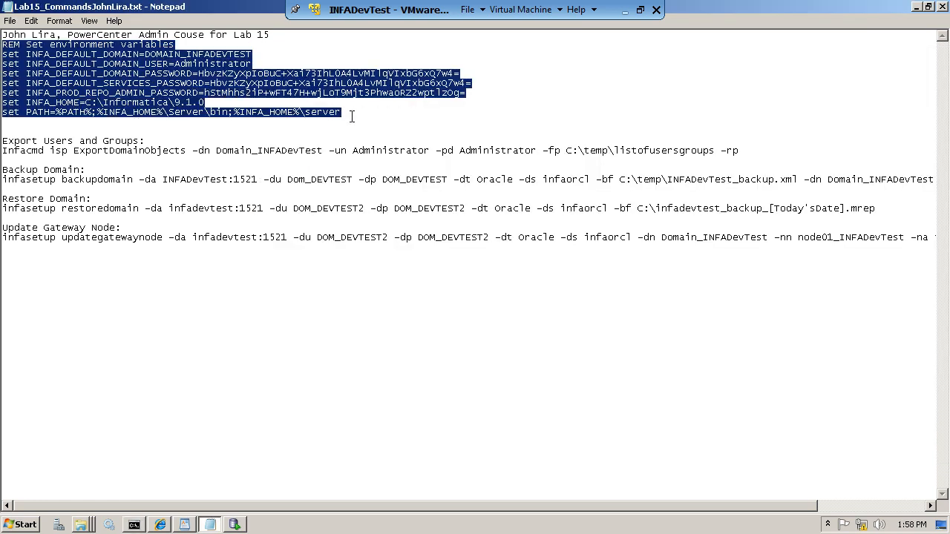
left_click(134, 525)
right_click(495, 442)
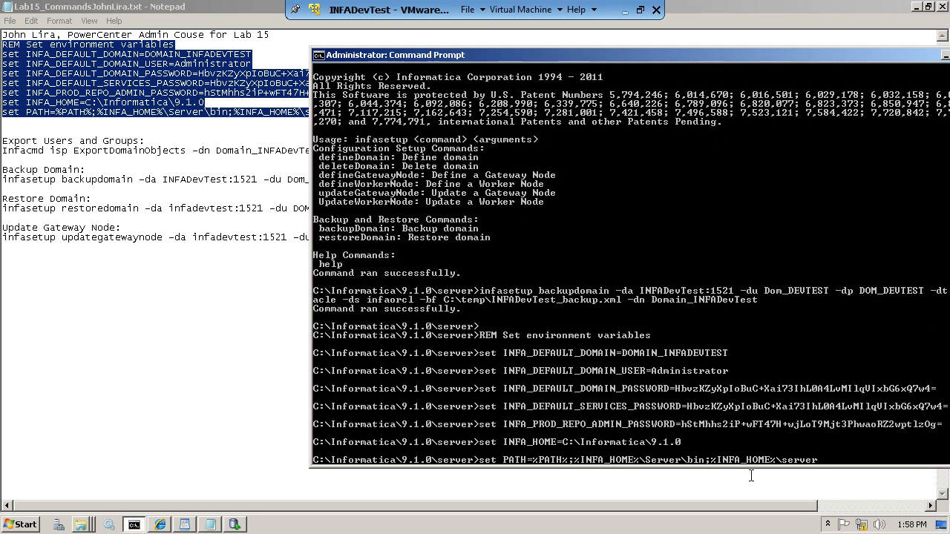
key("Return")
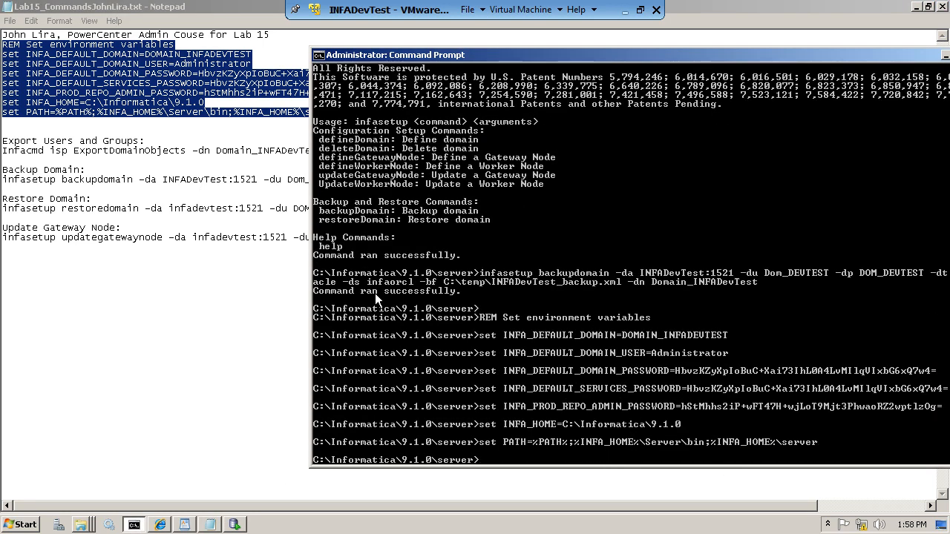
- Run infacmd to list its available commands, then return to the notes
type("iffacmd")
key("Return")
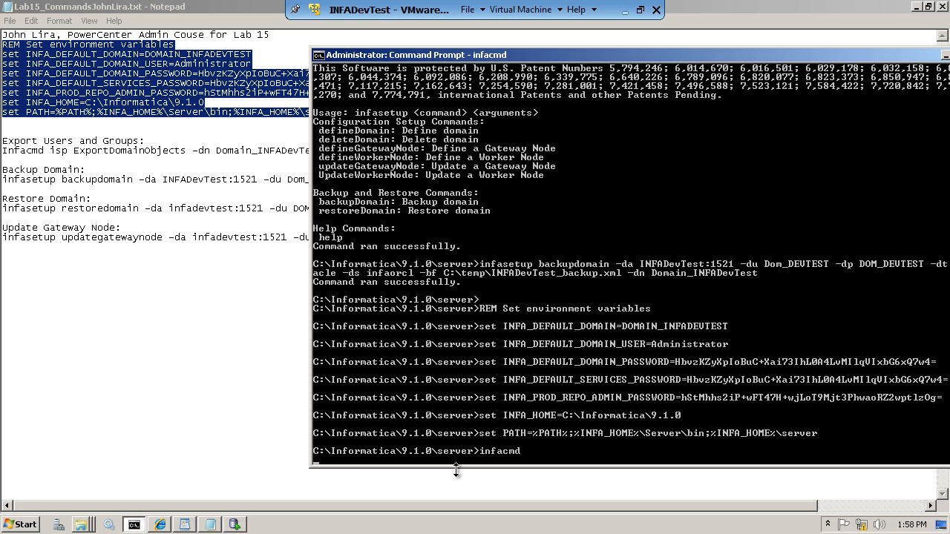
left_click(10, 159)
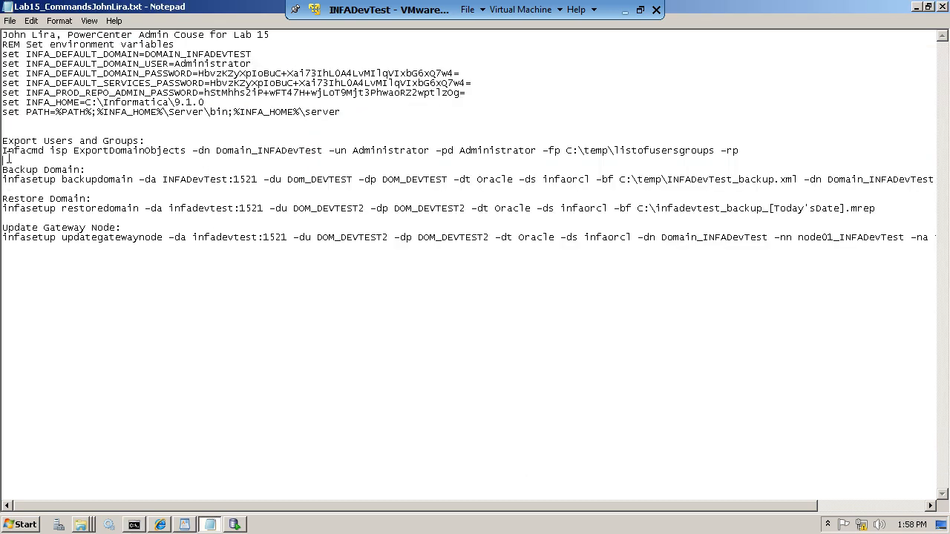
- Paste and run the ExportDomainObjects command, which fails because C:\temp\listofusersgroups exists
left_click_drag(4, 151, 764, 148)
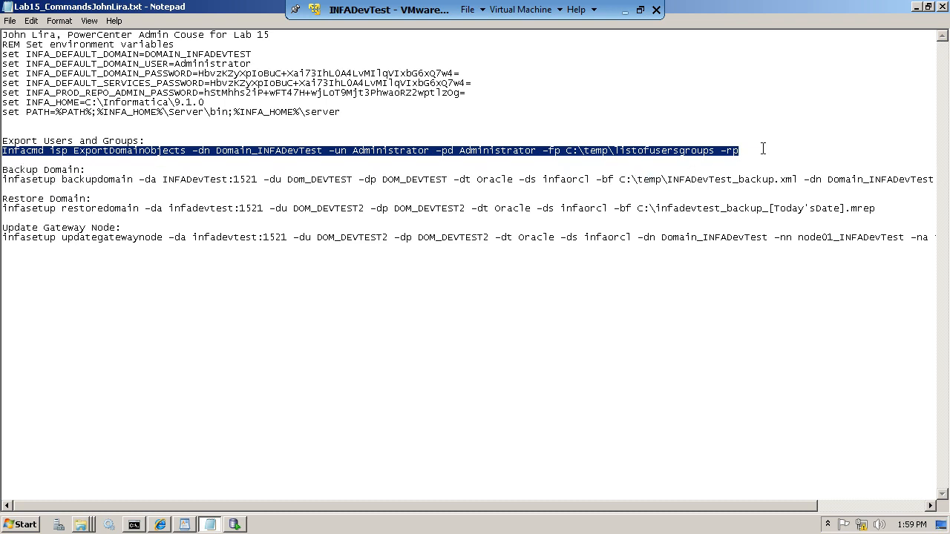
left_click(135, 525)
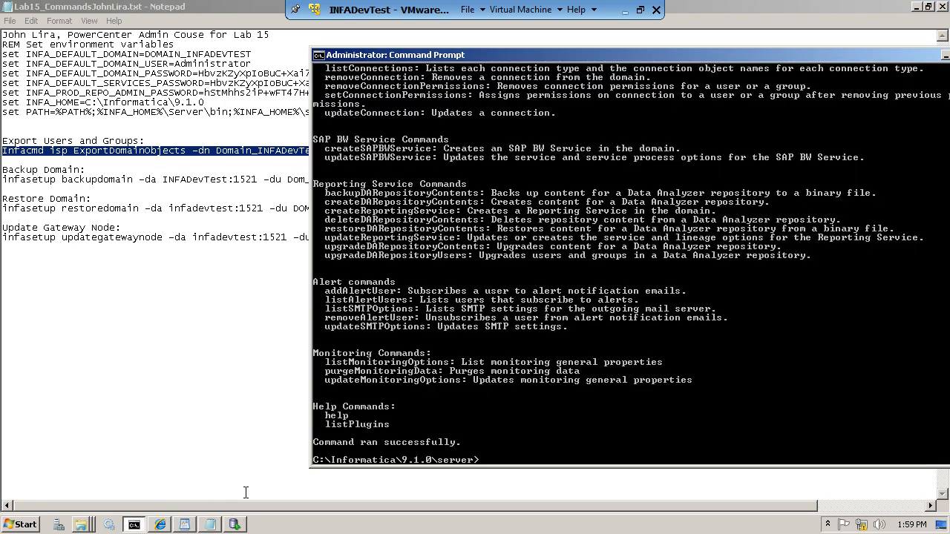
right_click(485, 460)
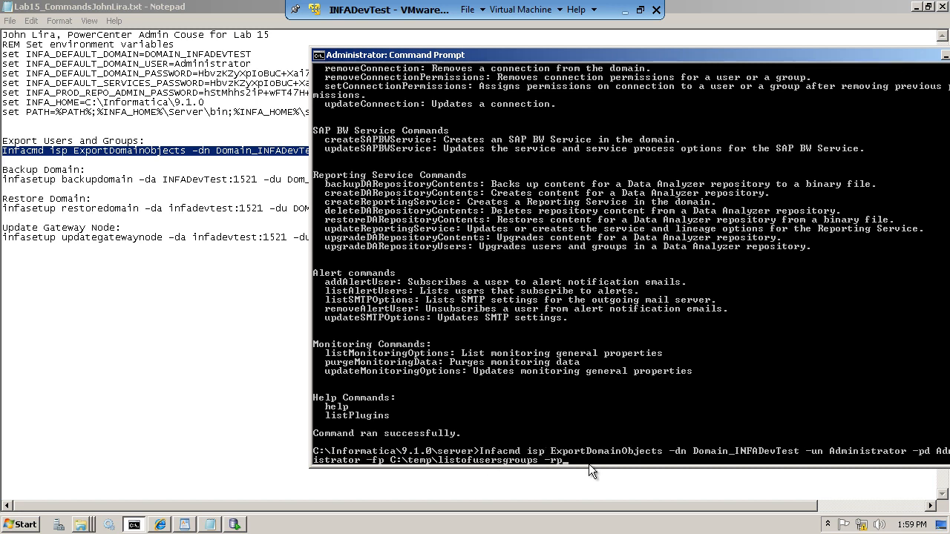
key("Return")
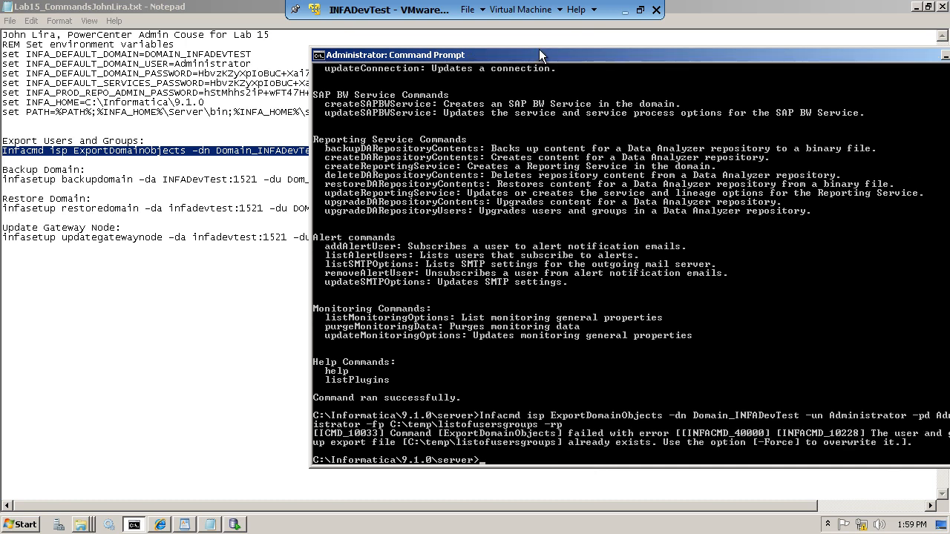
left_click_drag(538, 52, 441, 43)
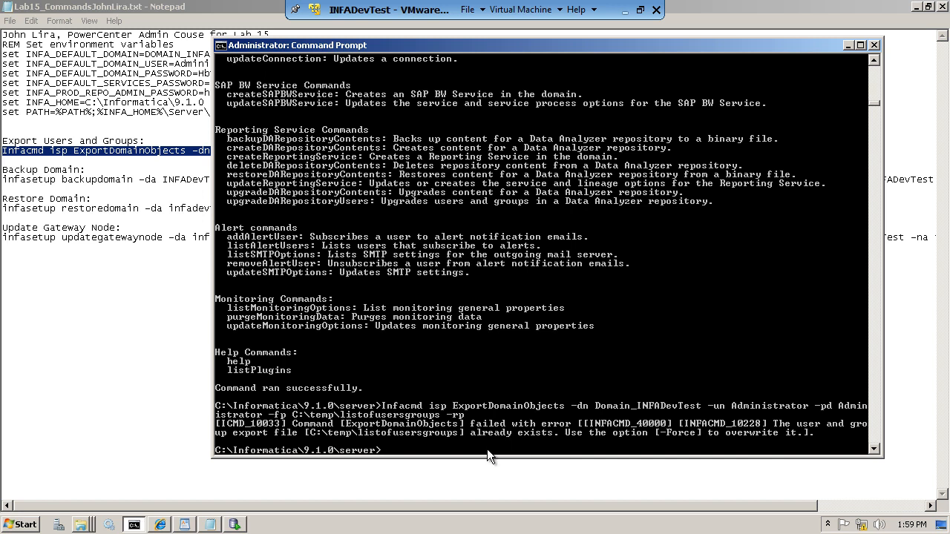
- Rerun the users-and-groups export with -Force so it overwrites listofusersgroups
key("Up")
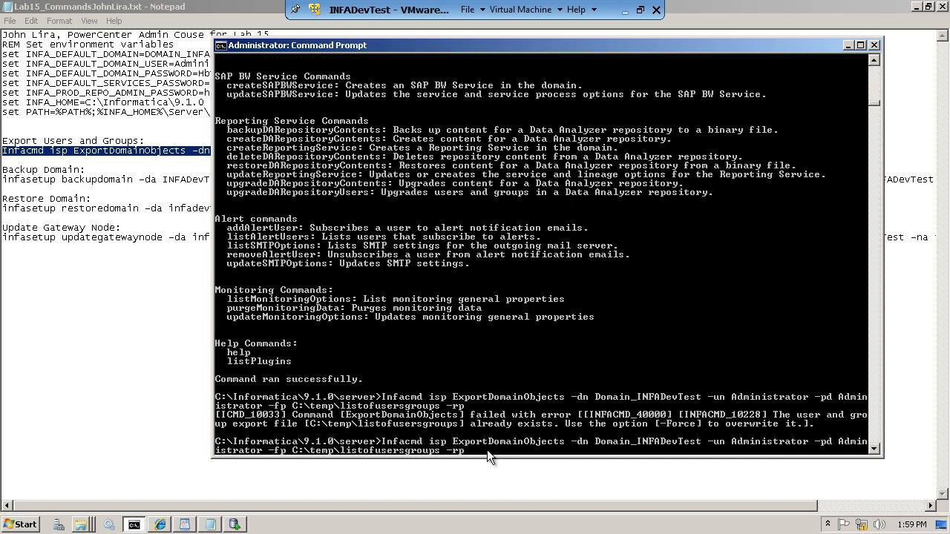
type("-Force")
key("Return")
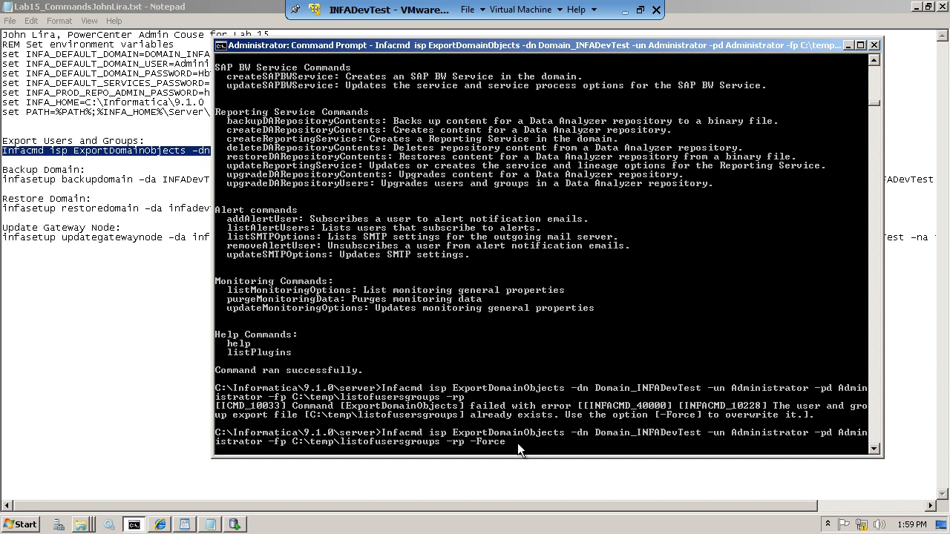
key("Return")
- Check the backup command and export file path in the lab commands file against the console output
left_click(164, 254)
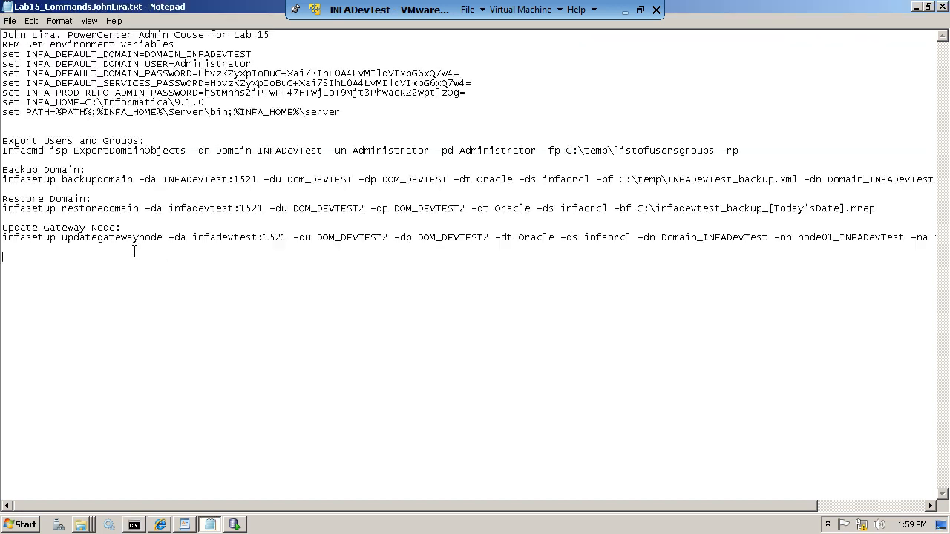
left_click_drag(8, 180, 216, 179)
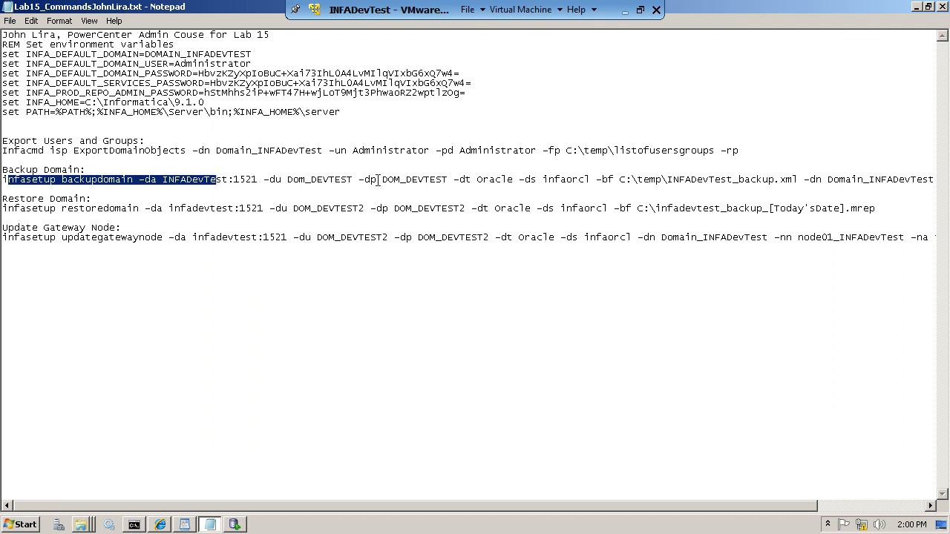
left_click(134, 524)
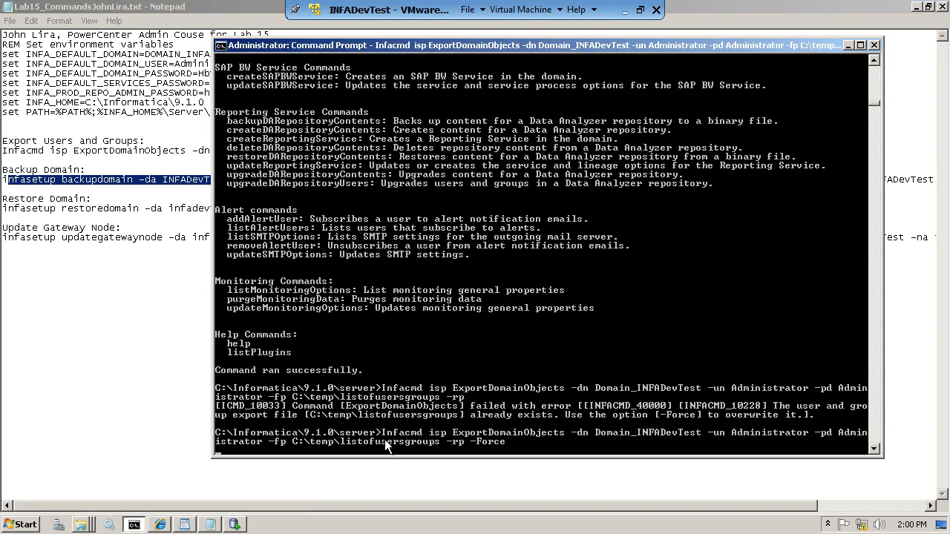
mouse_move(83, 525)
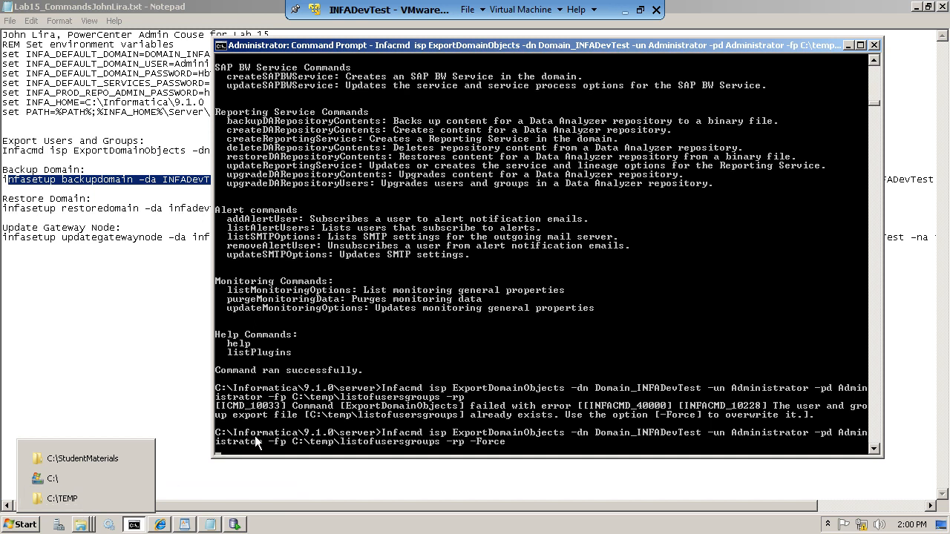
left_click(182, 254)
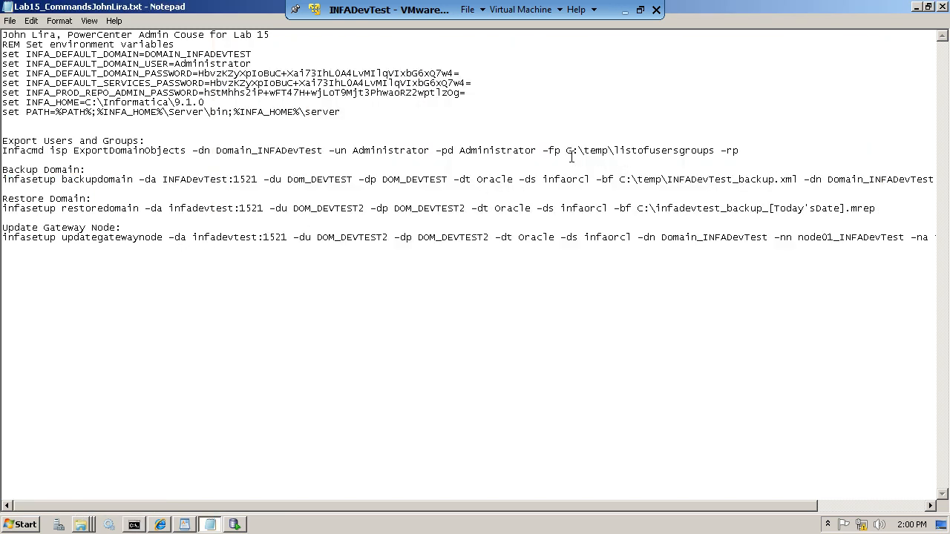
left_click_drag(567, 152, 742, 151)
left_click(647, 161)
left_click(134, 525)
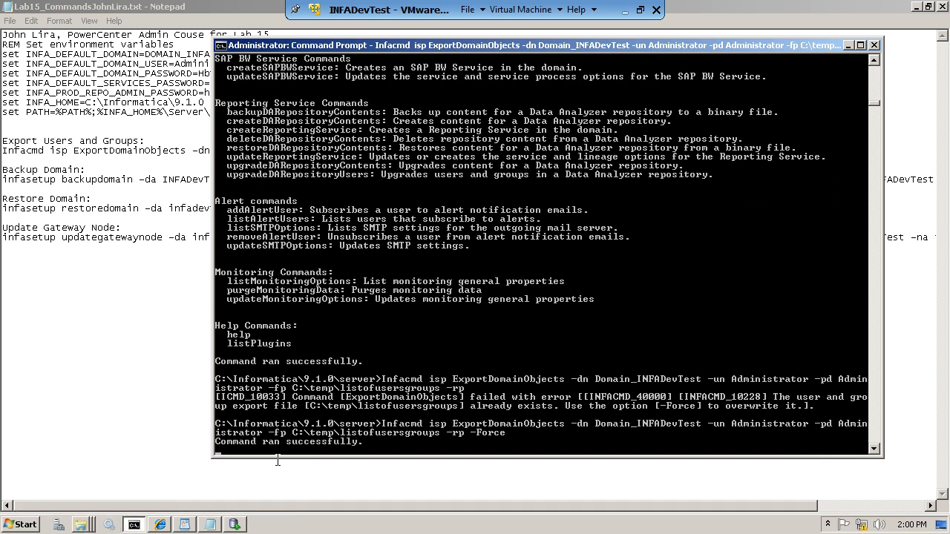
left_click(86, 524)
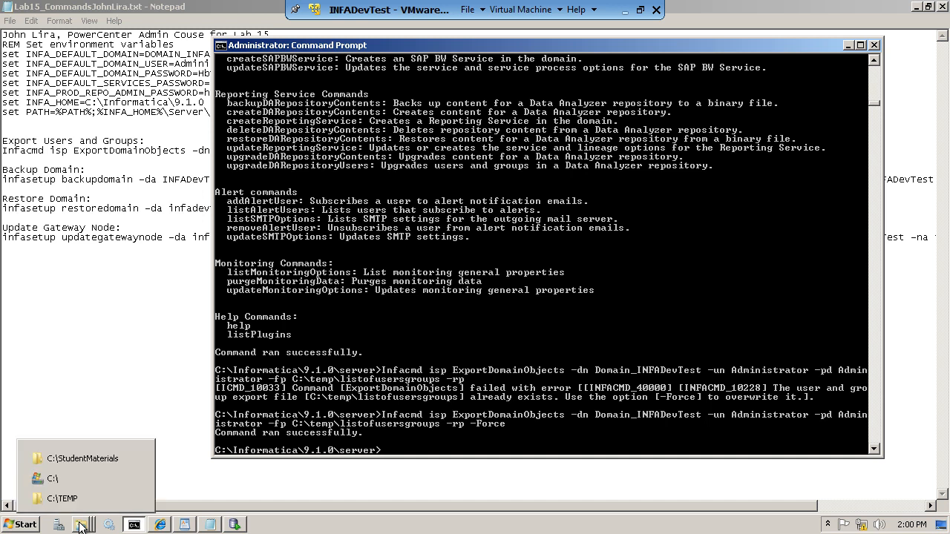
left_click(62, 499)
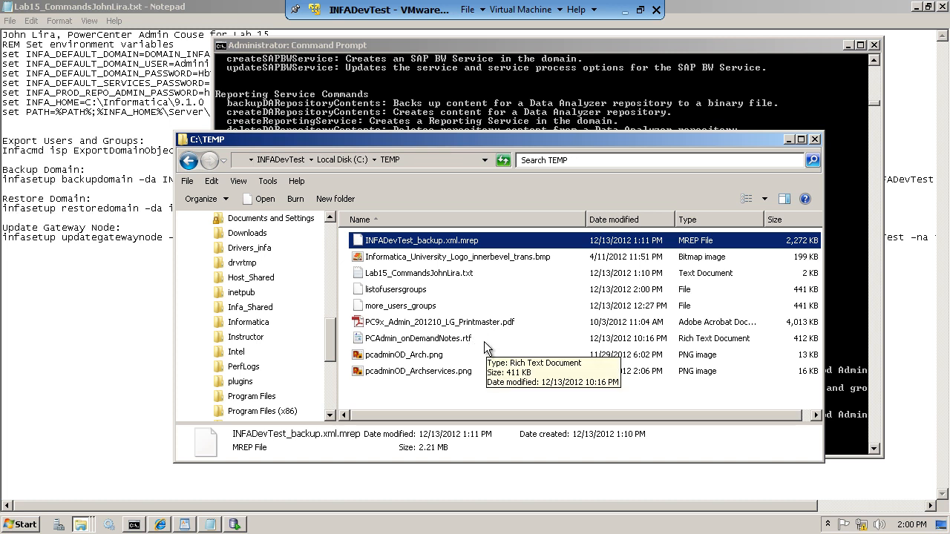
left_click(419, 294)
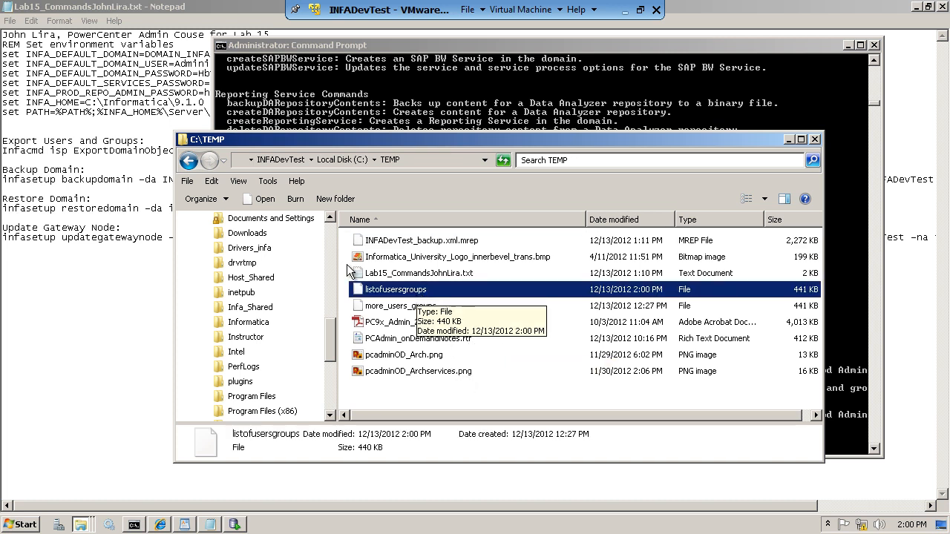
left_click(171, 187)
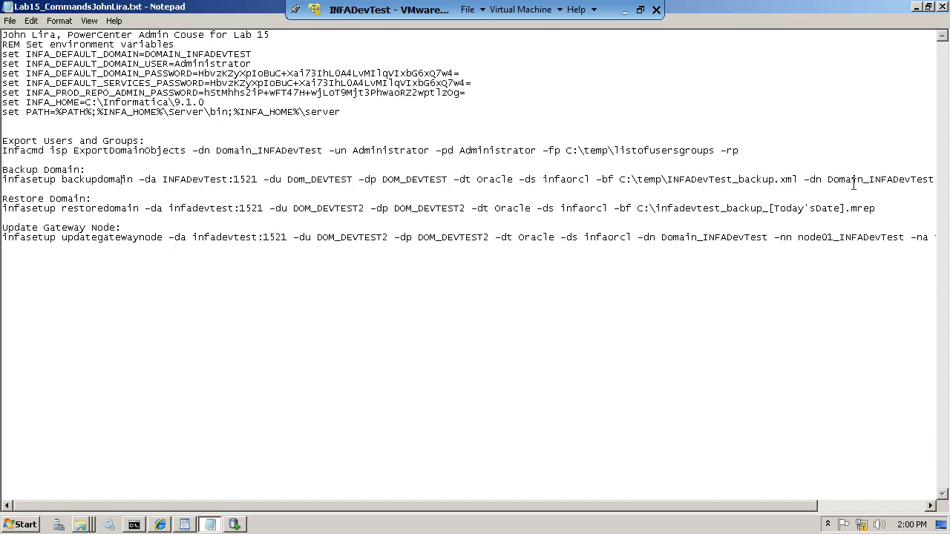
left_click_drag(614, 150, 704, 150)
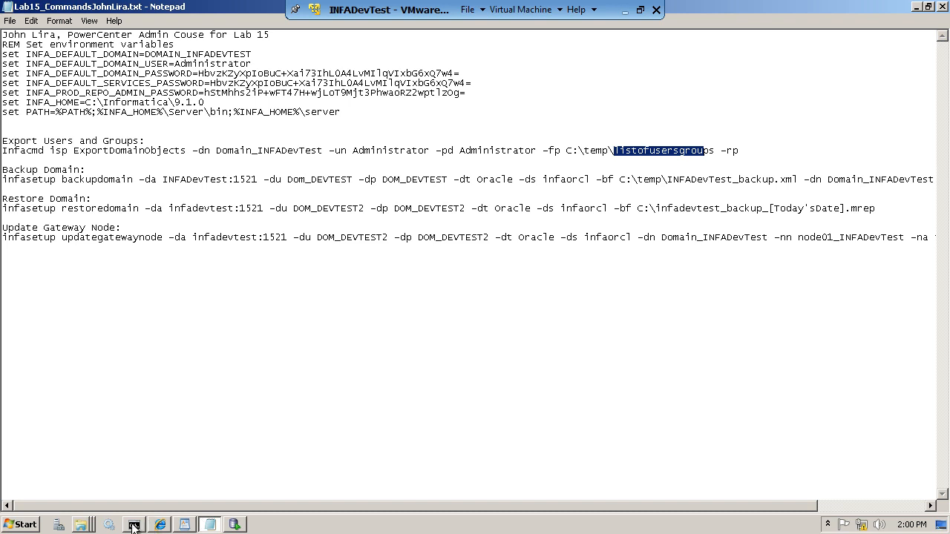
left_click(86, 524)
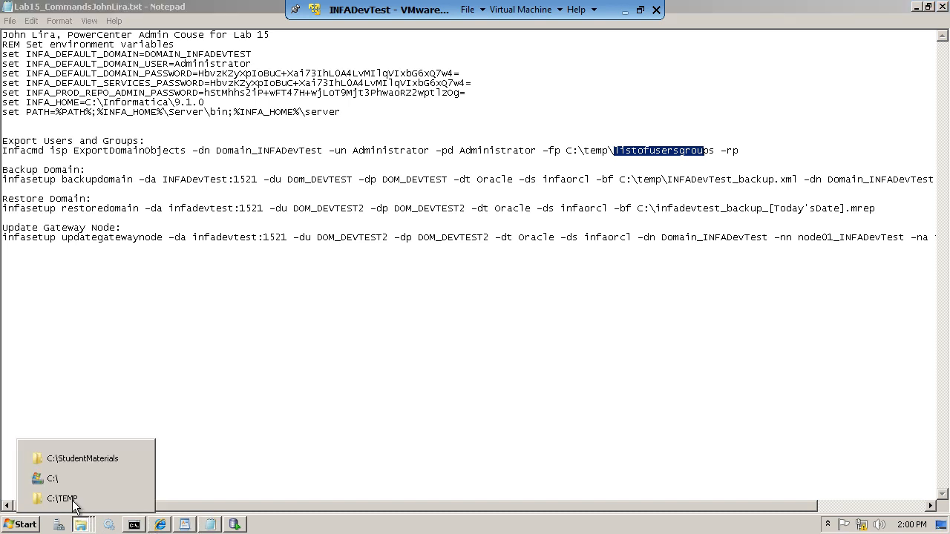
left_click(62, 499)
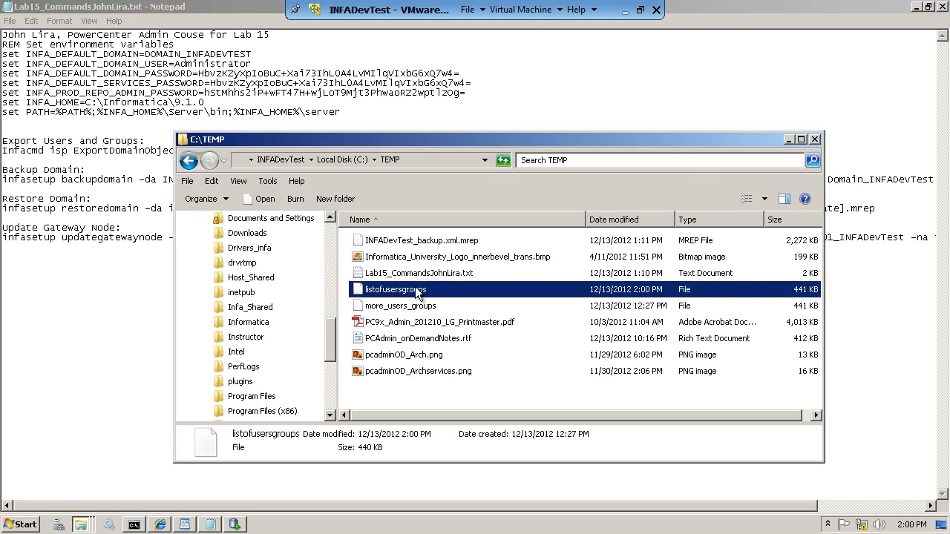
right_click(415, 288)
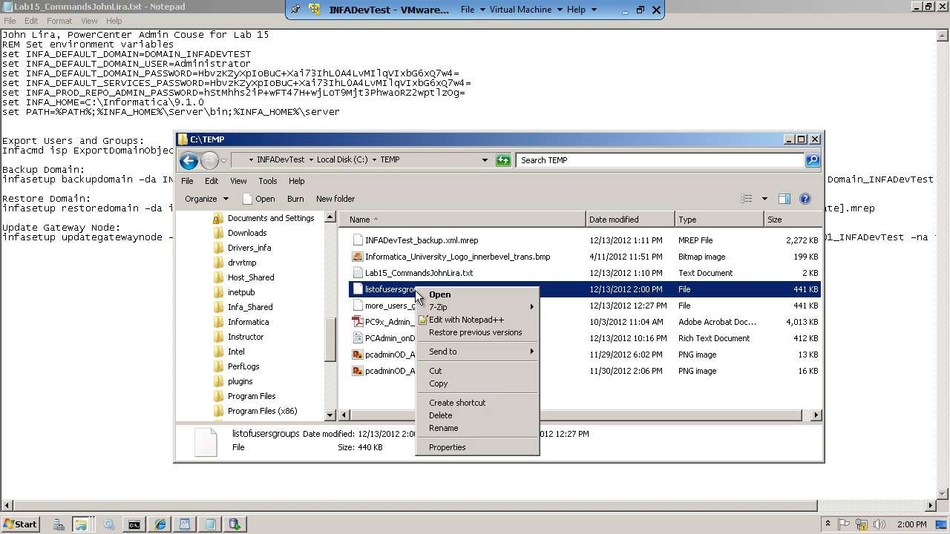
left_click(456, 325)
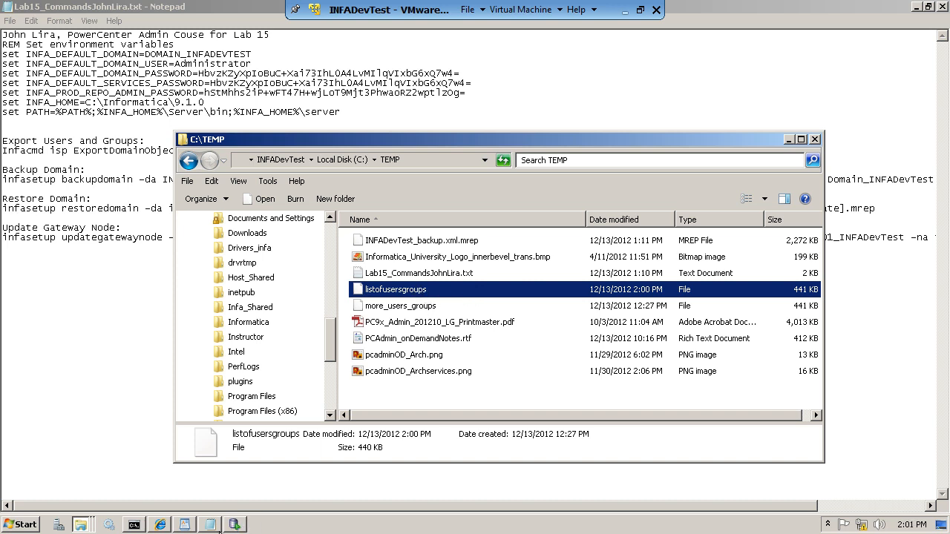
mouse_move(212, 525)
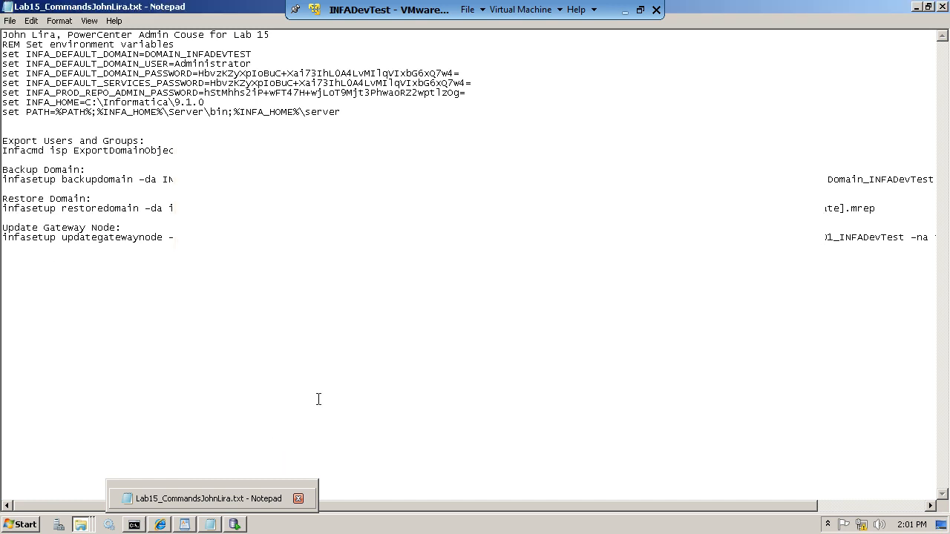
- Select the whole infasetup backupdomain command line under Backup Domain in the Lab 15 notes
left_click(186, 525)
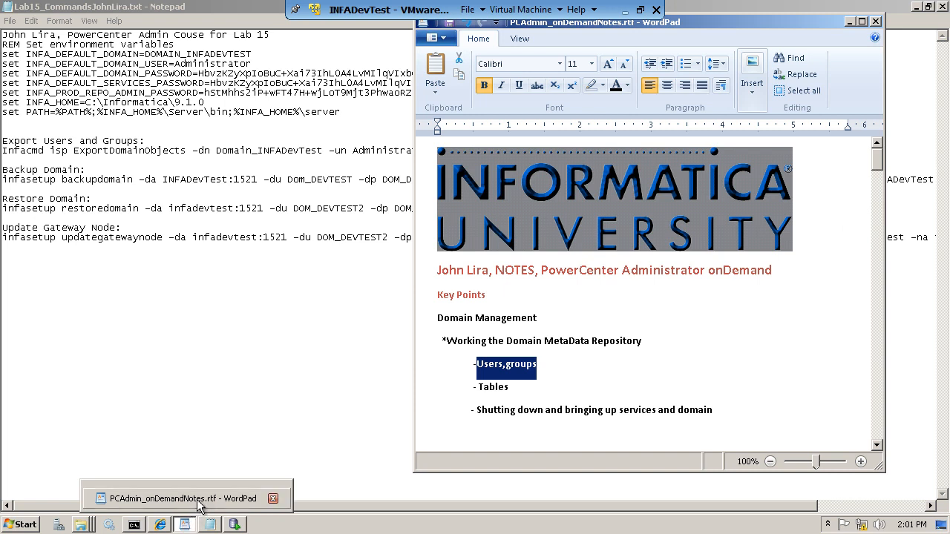
left_click(353, 230)
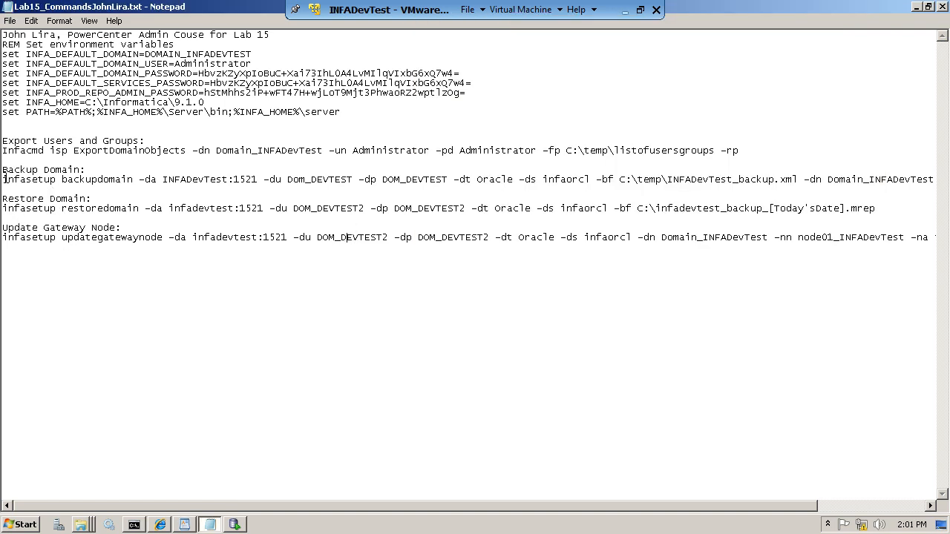
left_click_drag(4, 178, 748, 191)
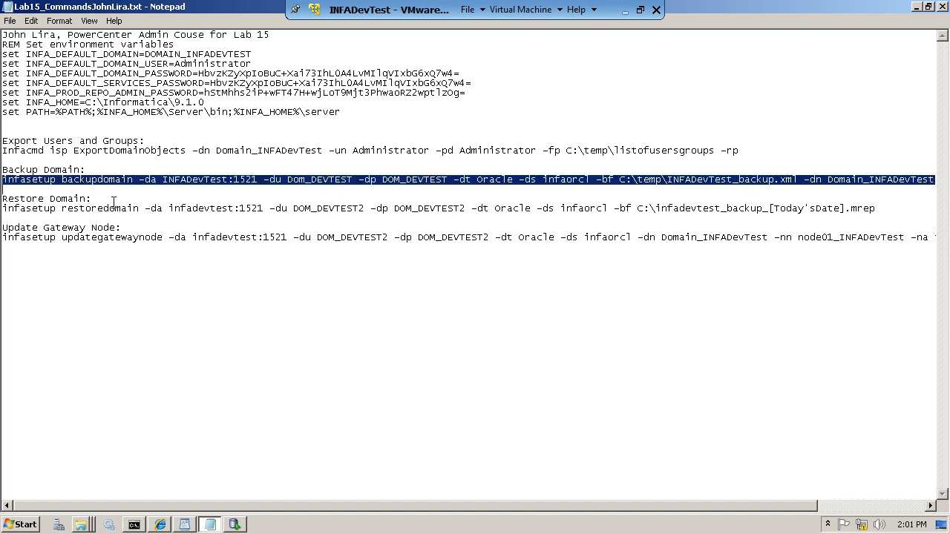
left_click_drag(113, 199, 2, 199)
left_click_drag(51, 179, 9, 180)
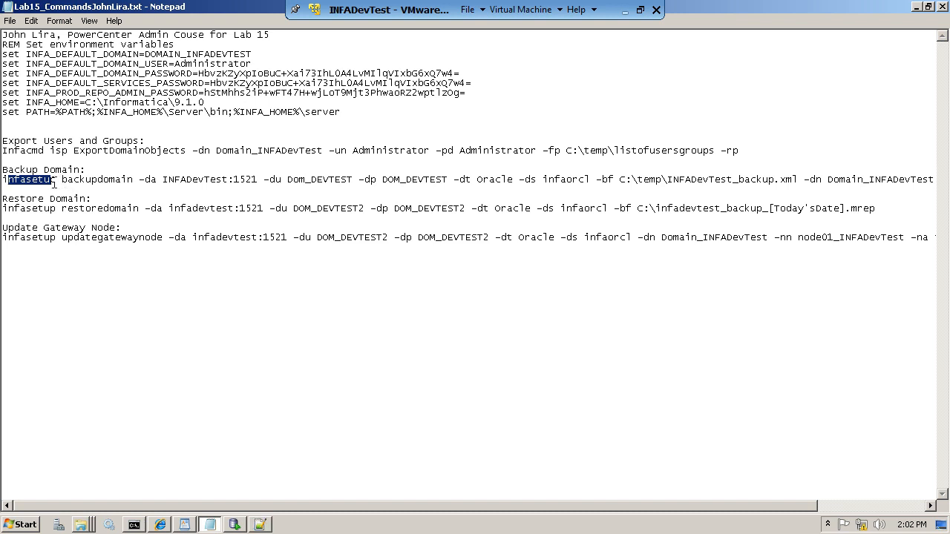
left_click(53, 180)
left_click_drag(10, 179, 446, 178)
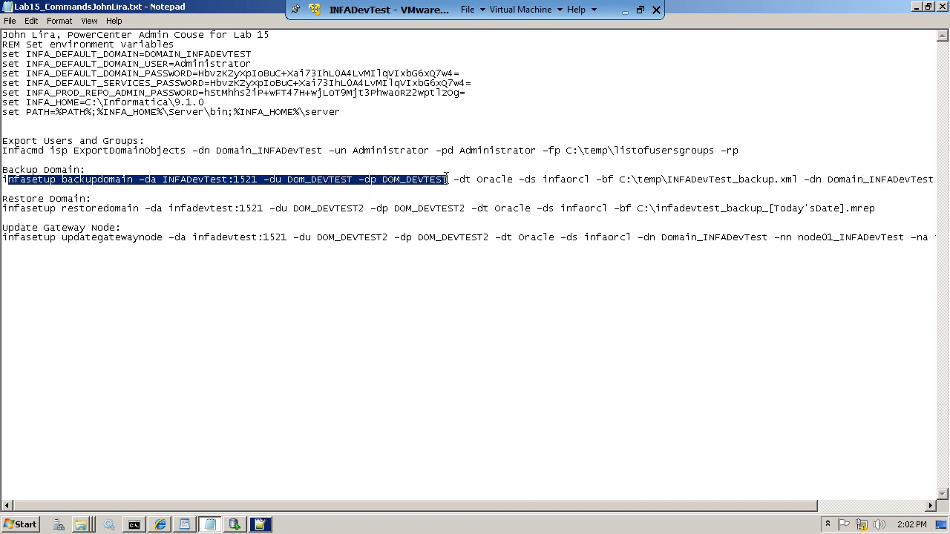
left_click_drag(449, 179, 902, 189)
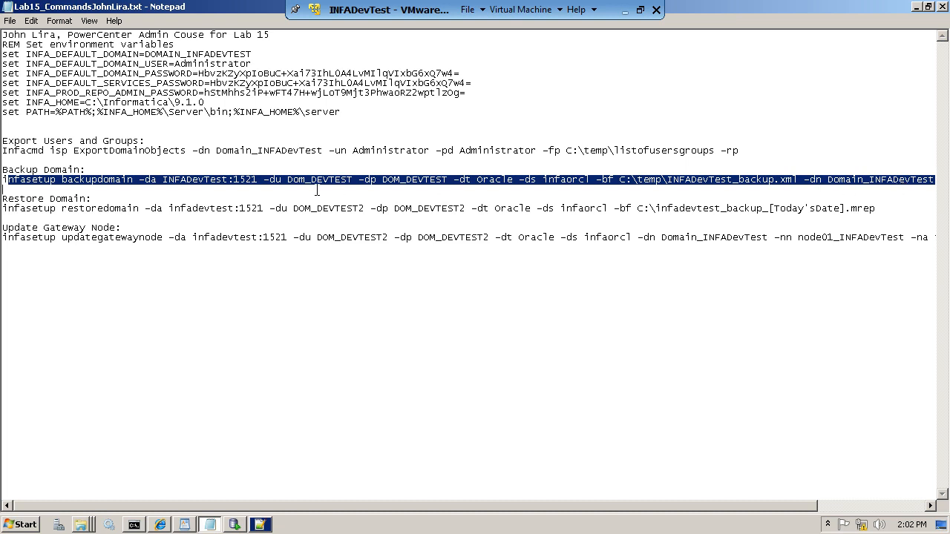
left_click(123, 174)
left_click_drag(3, 180, 943, 187)
key("cmd+c")
- Paste the backupdomain command at the prompt and delete the old C:\TEMP\INFADevTest_backup.xml.mrep
left_click(139, 522)
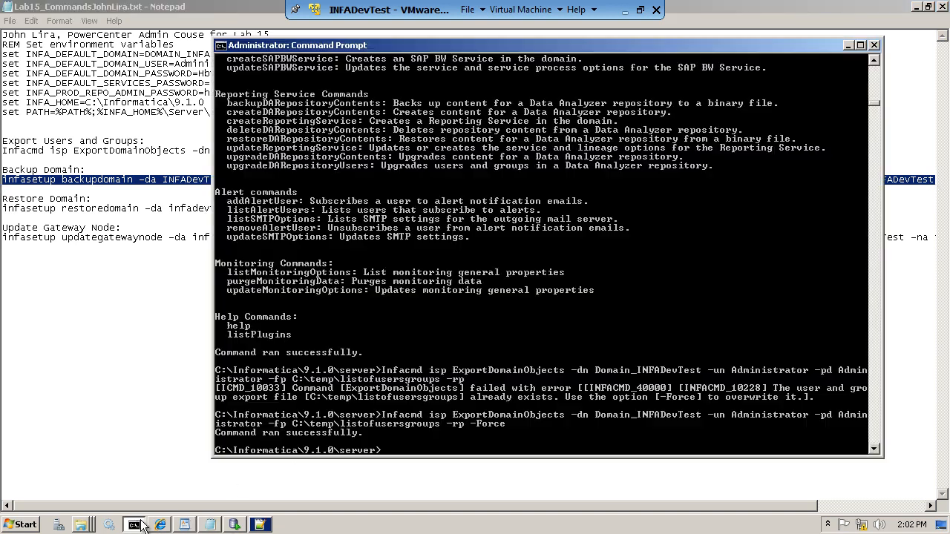
right_click(386, 449)
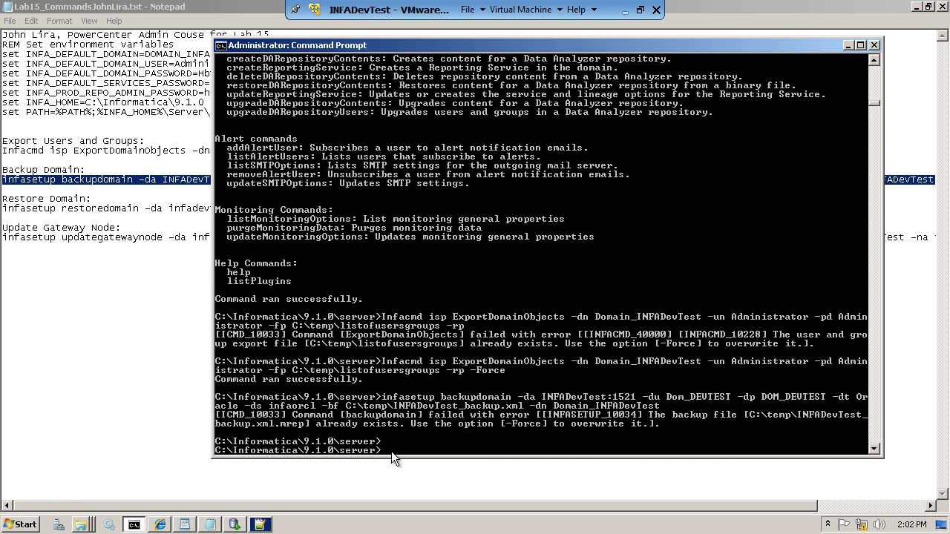
right_click(88, 526)
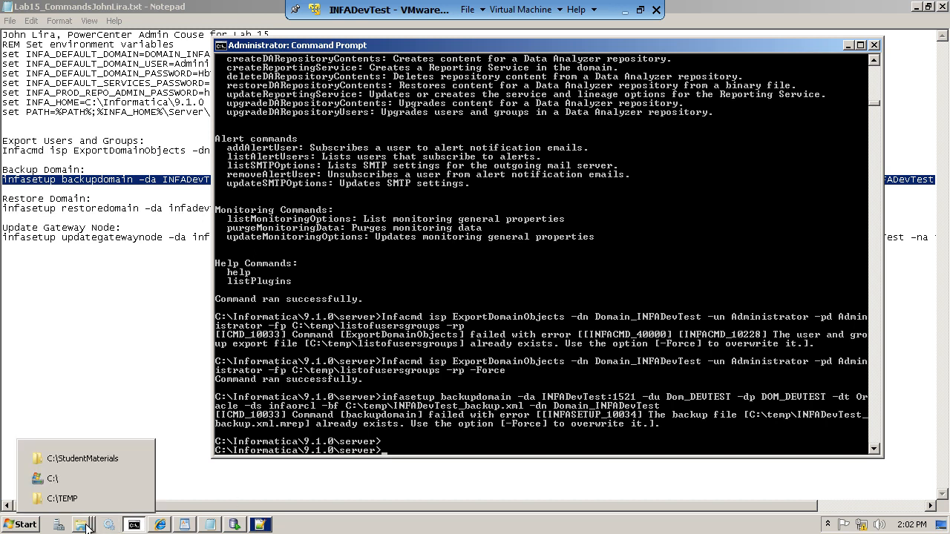
left_click(65, 499)
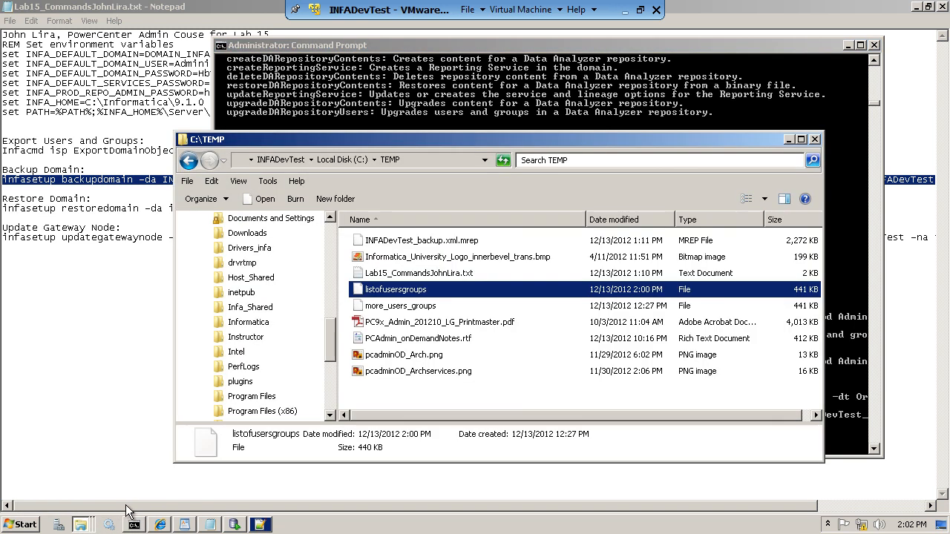
left_click(420, 246)
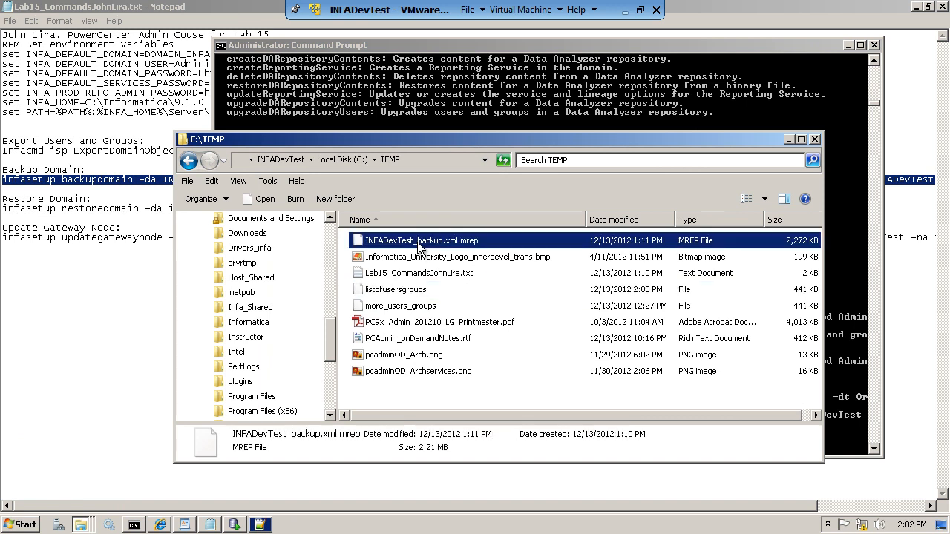
key("Delete")
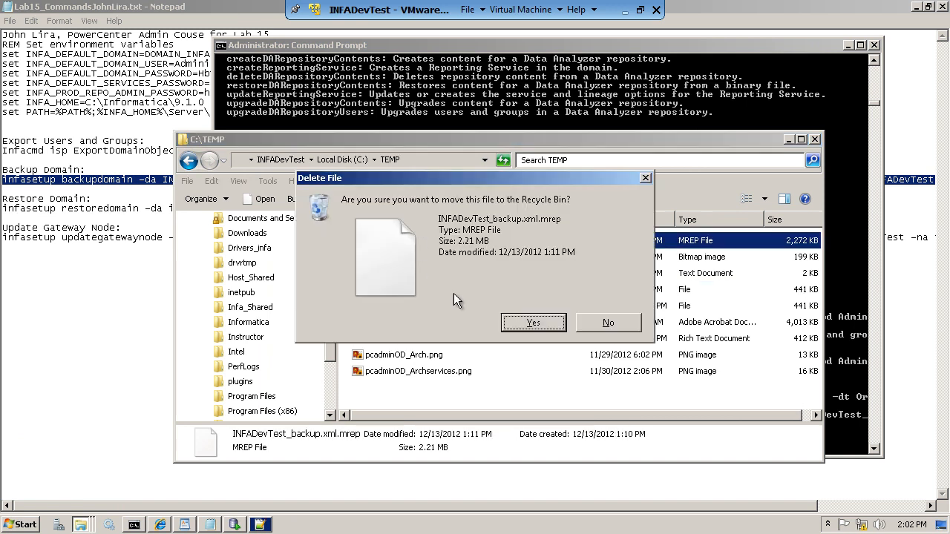
left_click(528, 321)
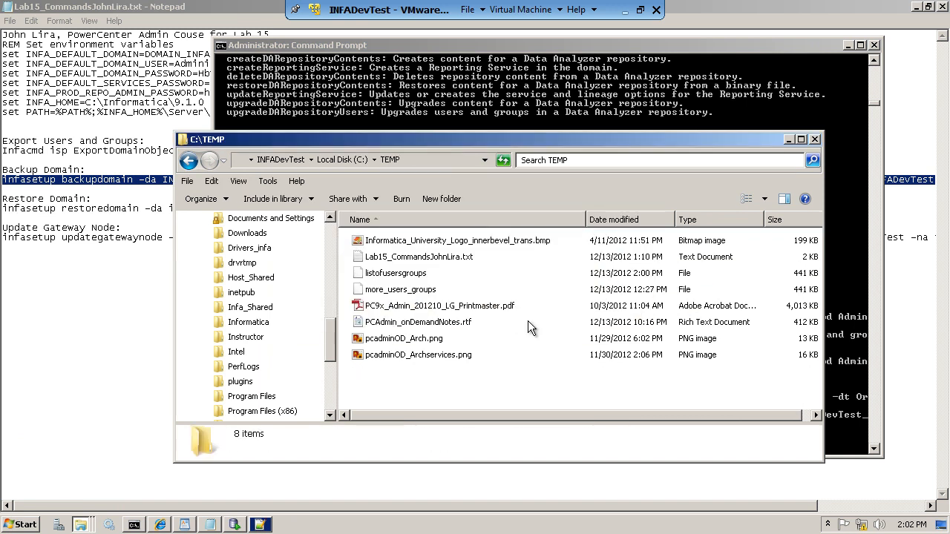
- Rerun the infasetup backupdomain command, then bring the Lab 15 notes forward
left_click(373, 114)
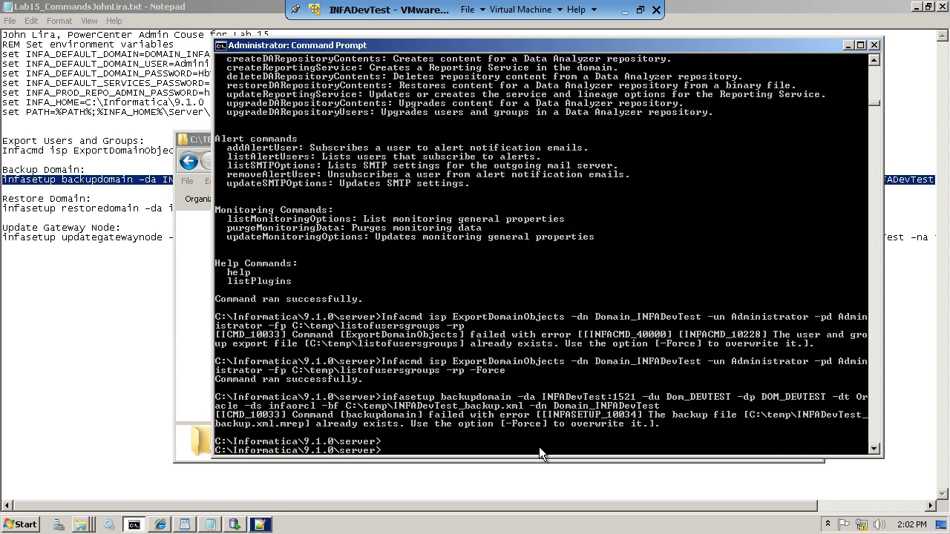
key("Up")
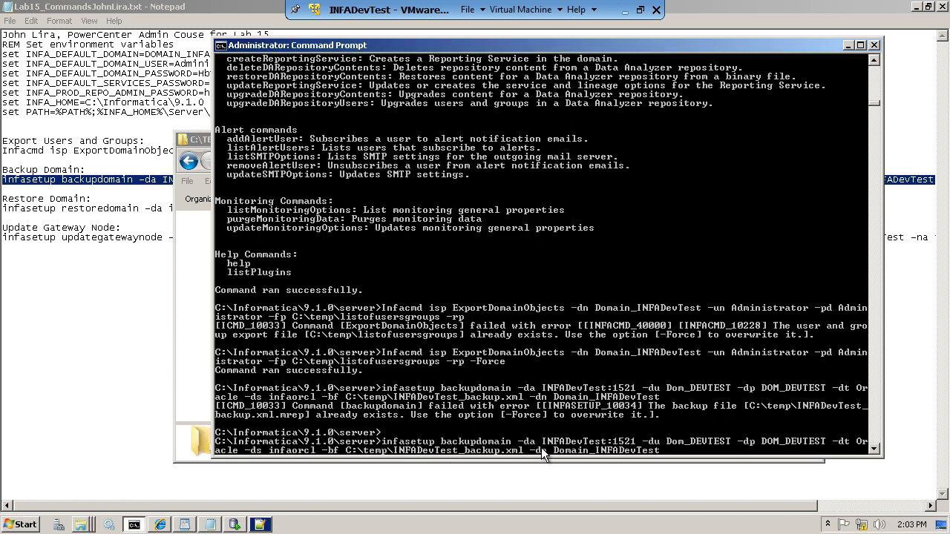
key("Return")
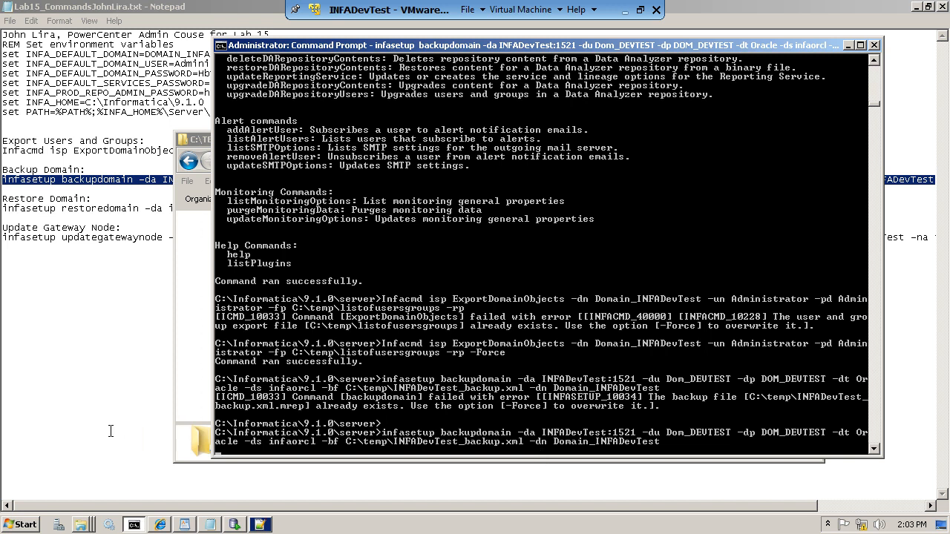
left_click(193, 527)
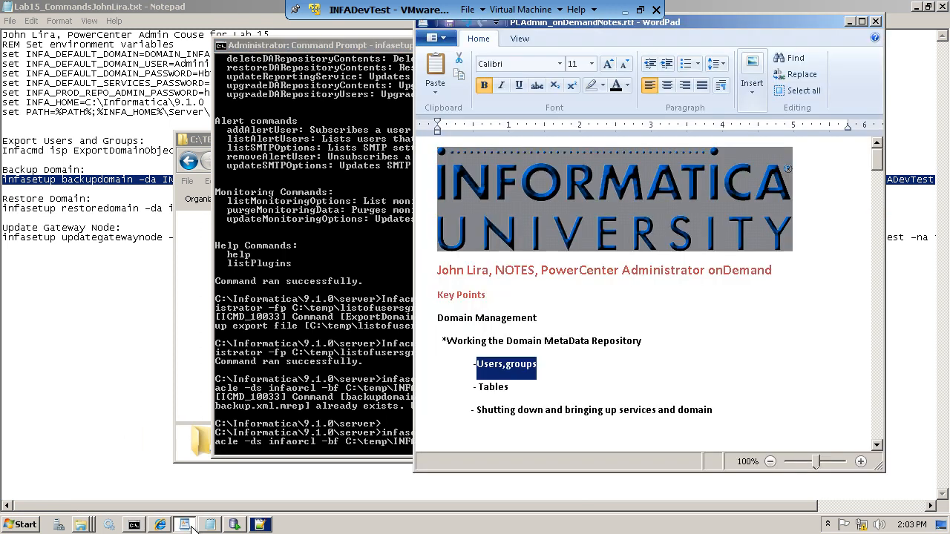
left_click(212, 525)
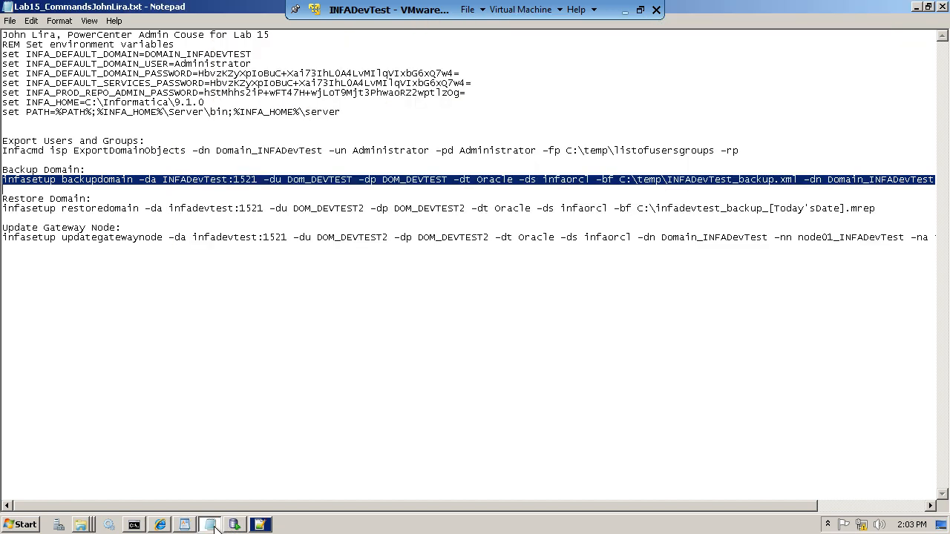
left_click(80, 525)
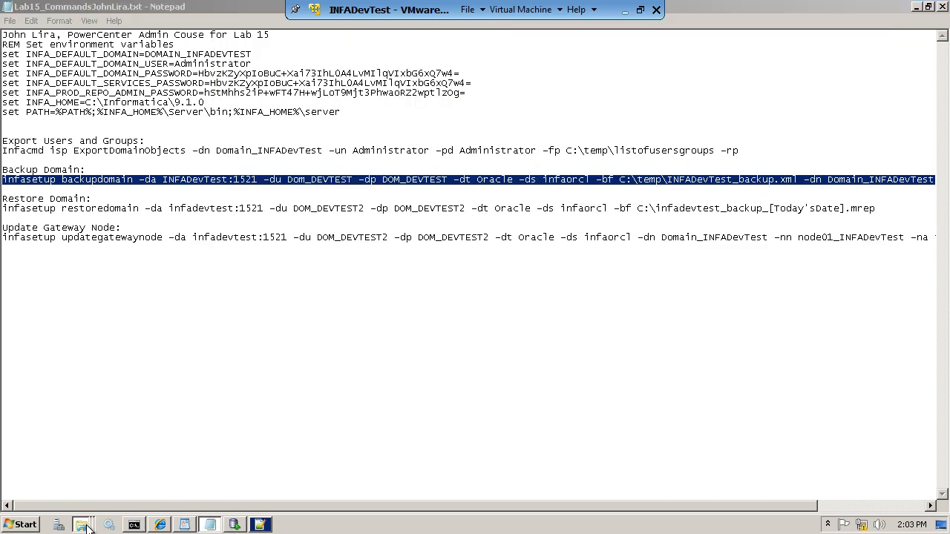
- Open C:\TEMP\listofusersgroups in Notepad++
left_click(62, 499)
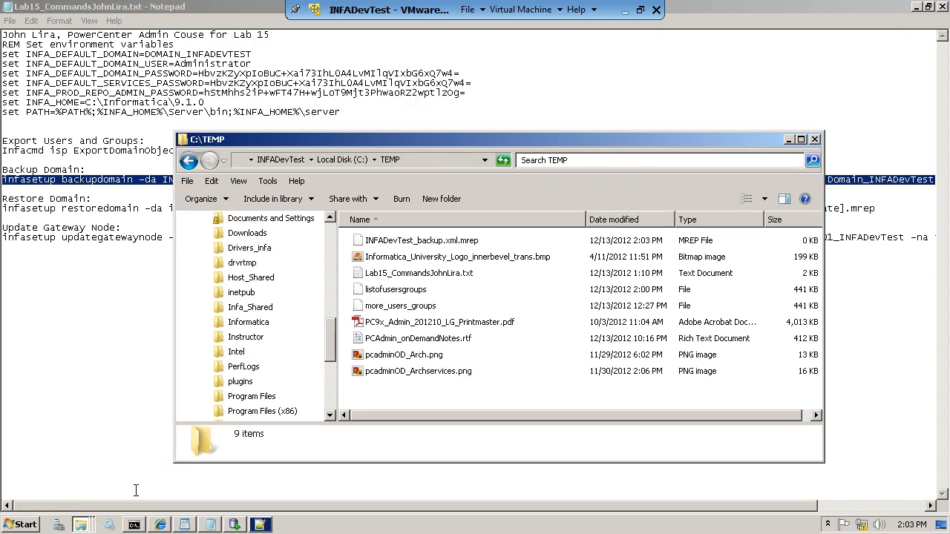
left_click(425, 291)
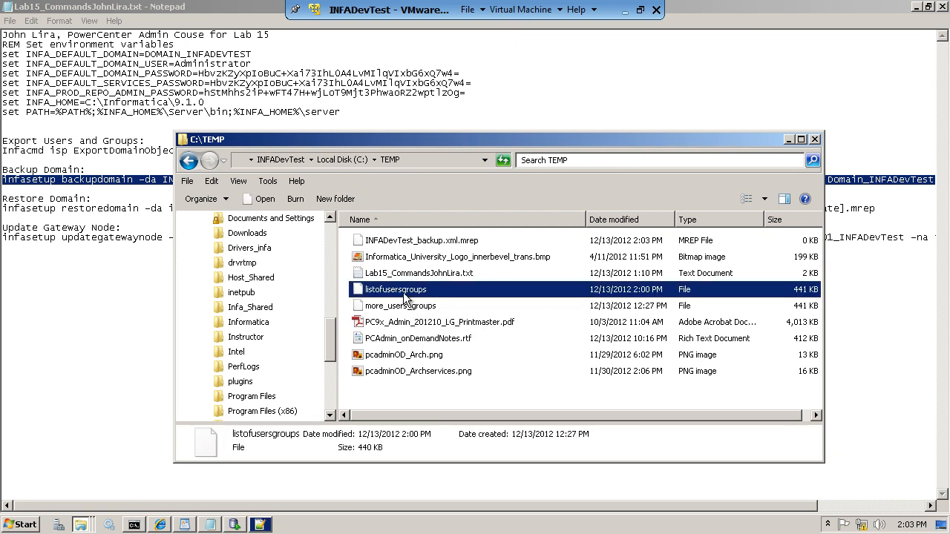
right_click(406, 292)
left_click(437, 326)
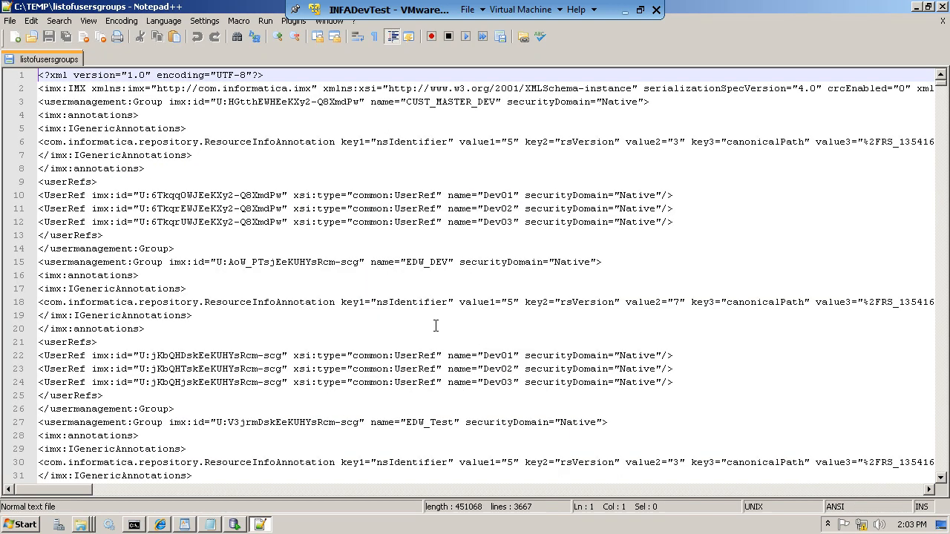
left_click(241, 250)
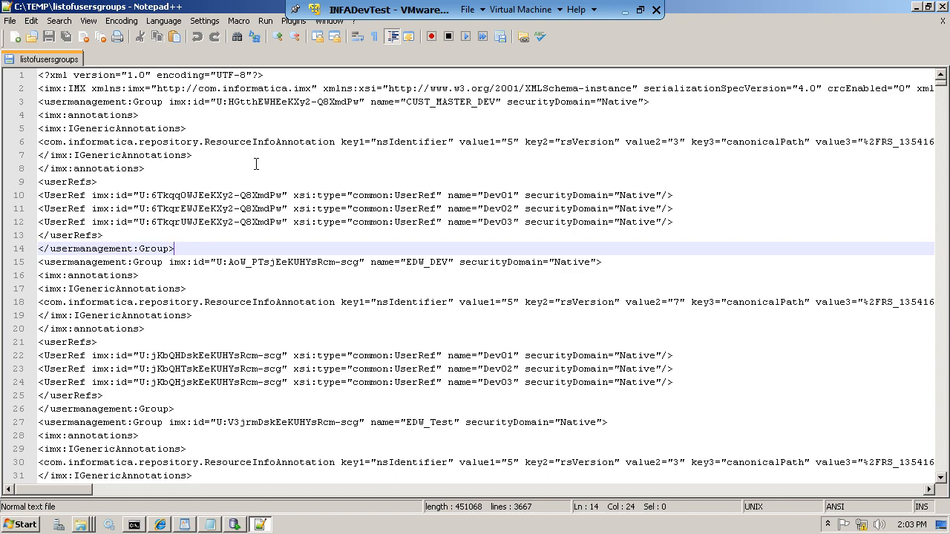
left_click(223, 208)
- Scroll through the exported users and groups, picking out Qa04 and Qa05, then close Notepad++
scroll(332, 276, "down", 5)
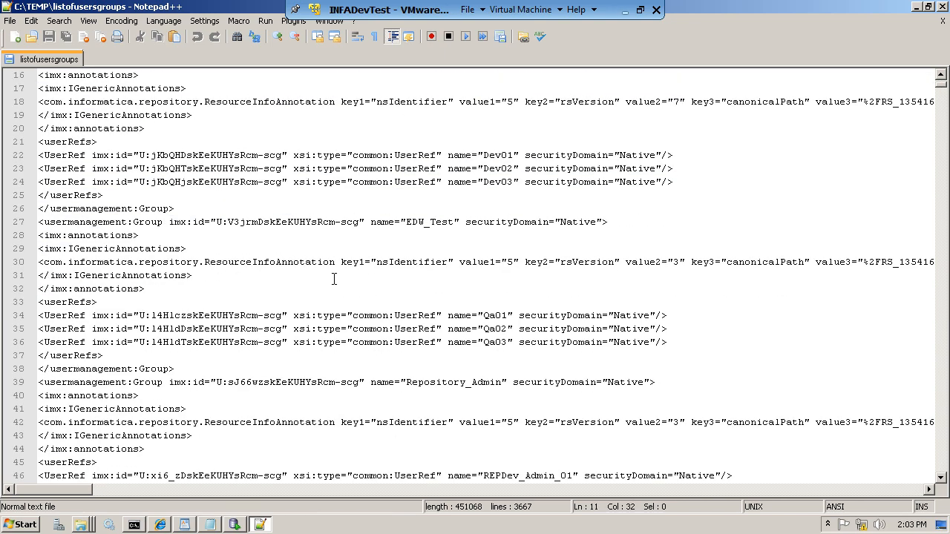
scroll(334, 279, "down", 10)
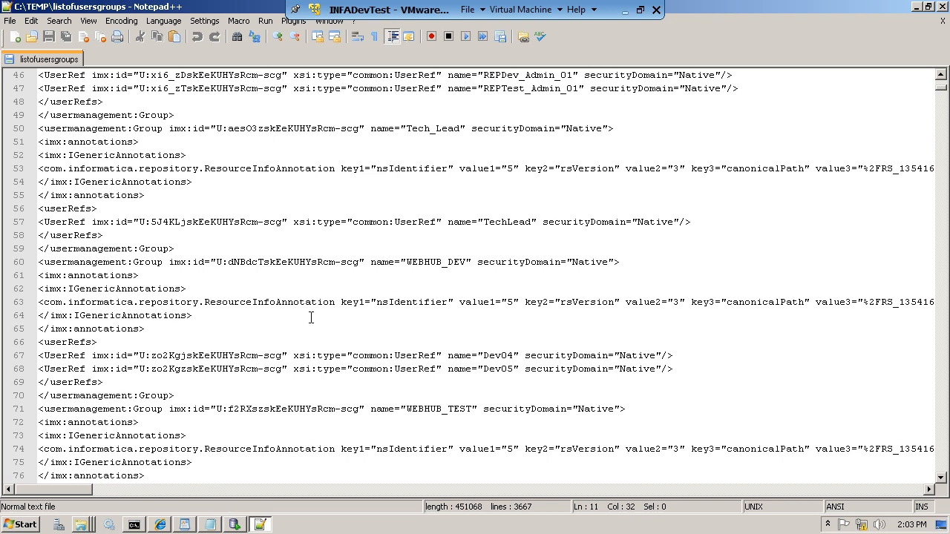
scroll(313, 314, "down", 3)
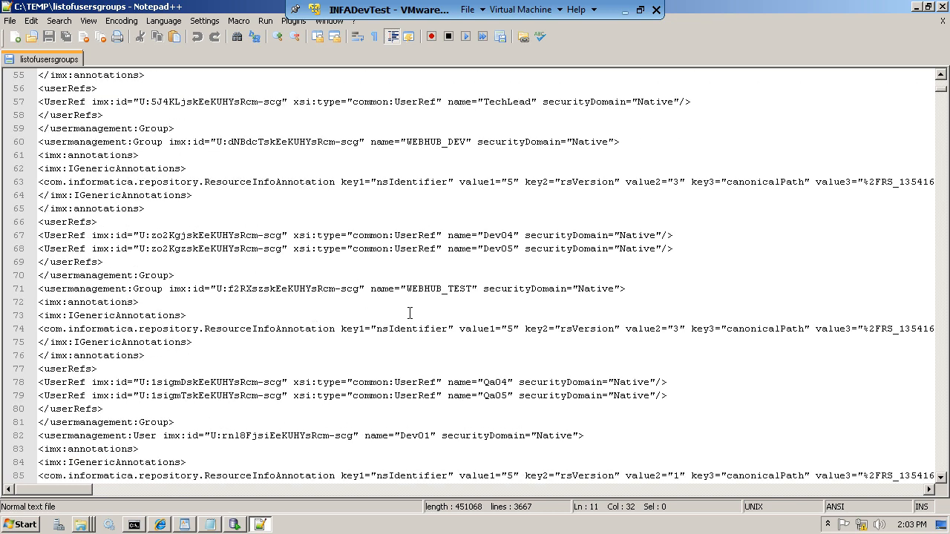
scroll(410, 314, "down", 2)
left_click_drag(478, 302, 558, 302)
double_click(487, 316)
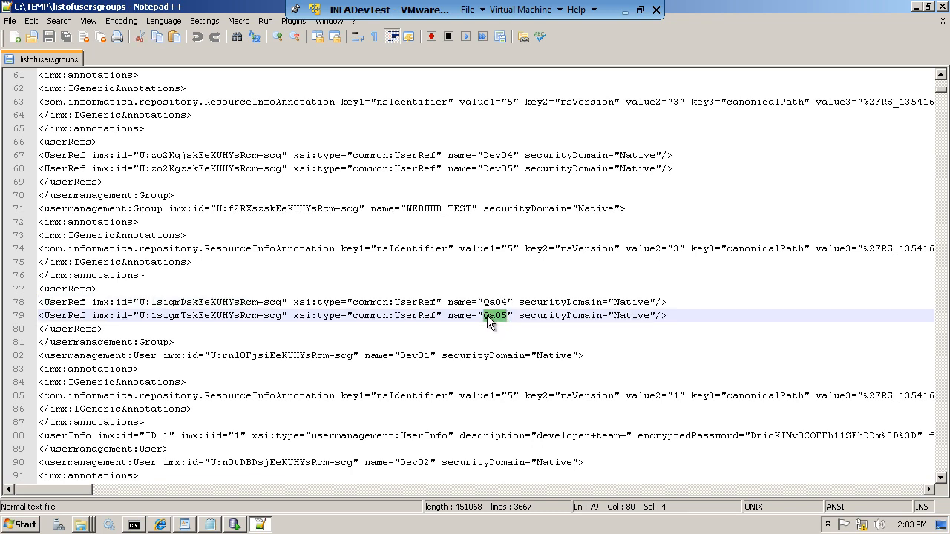
scroll(234, 317, "up", 2)
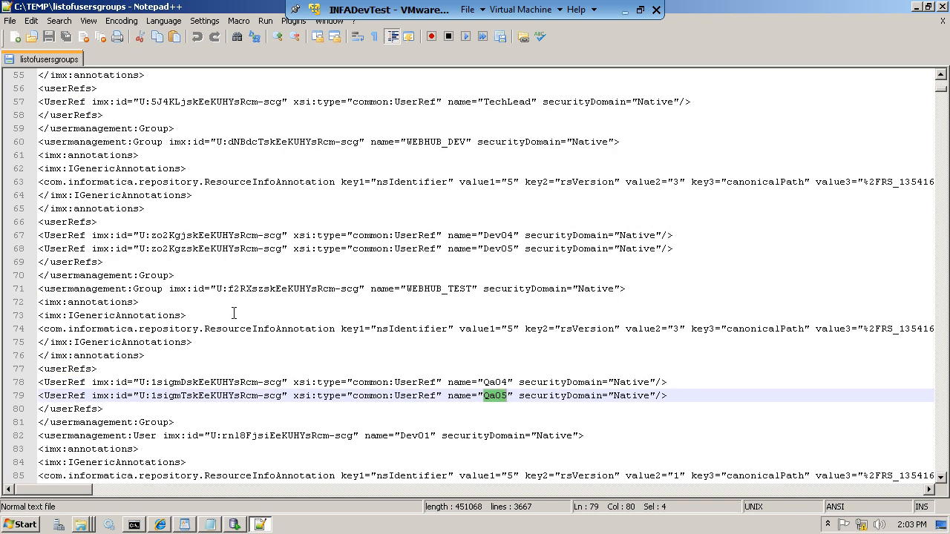
scroll(234, 313, "down", 4)
scroll(234, 313, "down", 5)
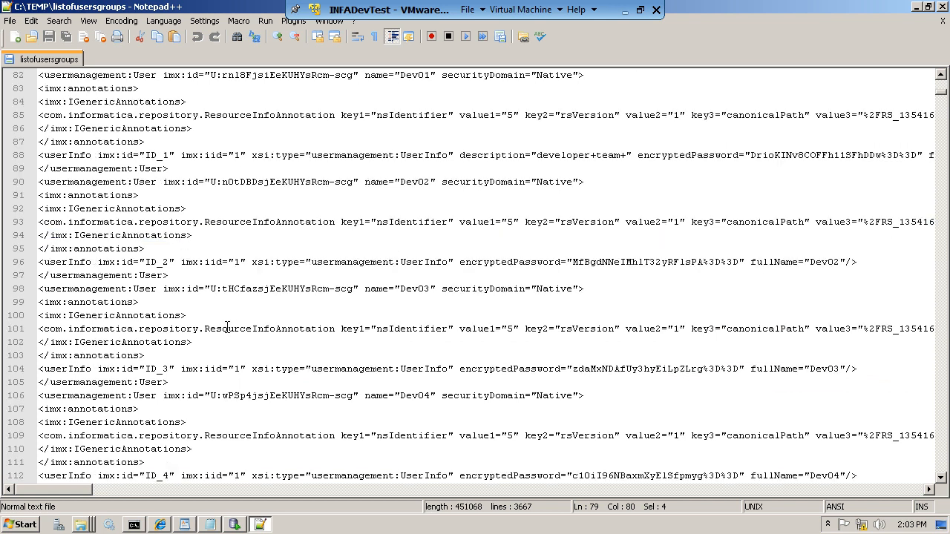
left_click(220, 340)
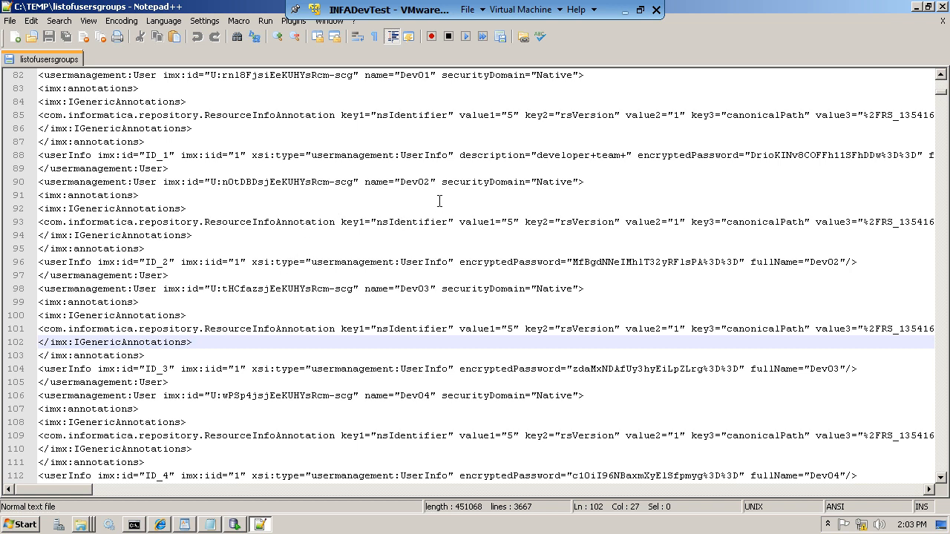
left_click(943, 6)
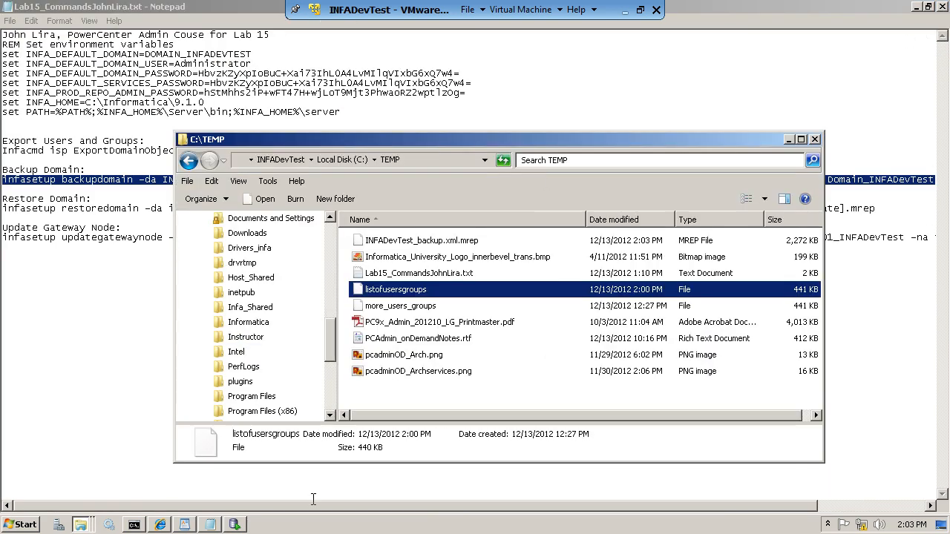
- Restore and move the Notepad notes, then confirm the backupdomain run succeeded in Command Prompt
left_click(388, 102)
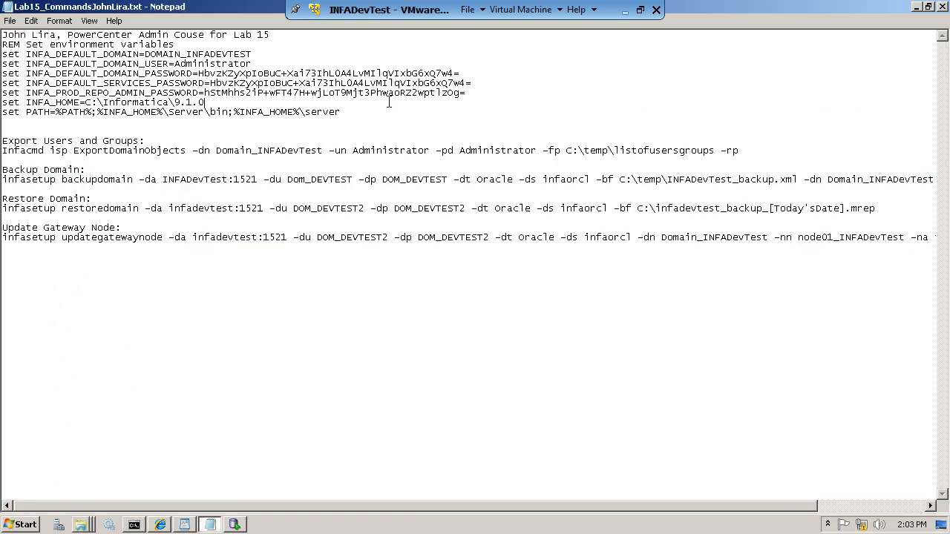
left_click(927, 7)
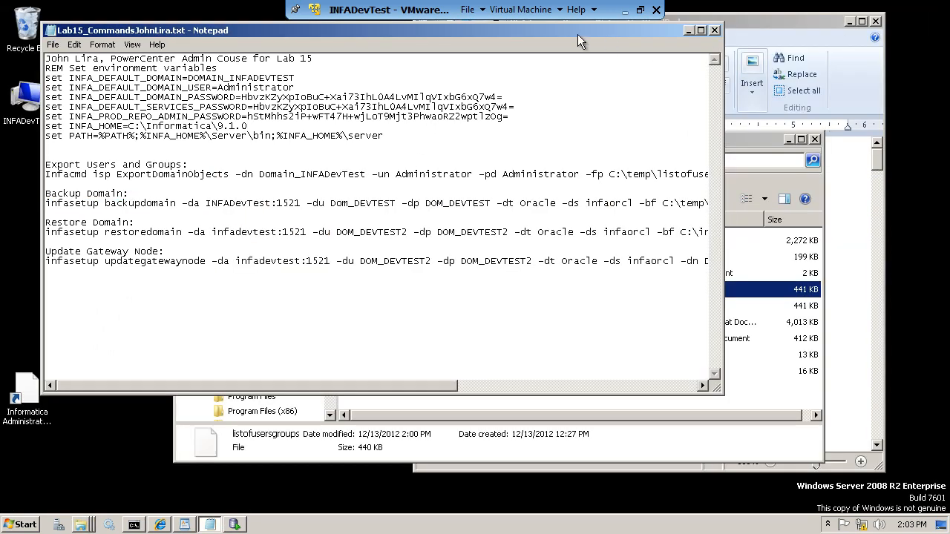
left_click_drag(577, 34, 564, 35)
left_click(135, 525)
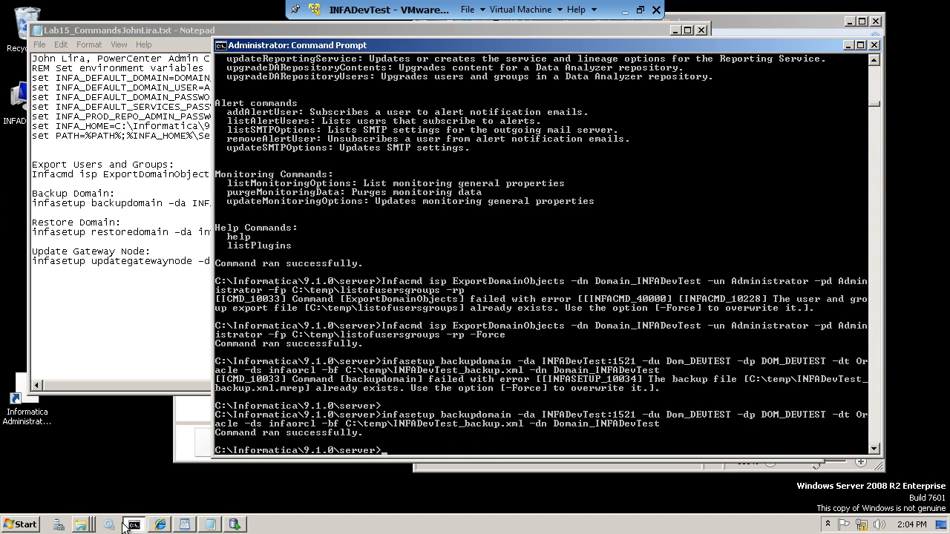
- Locate INFADevTest_backup.xml.mrep in C:\TEMP and bring up its context menu
mouse_move(84, 528)
left_click(82, 498)
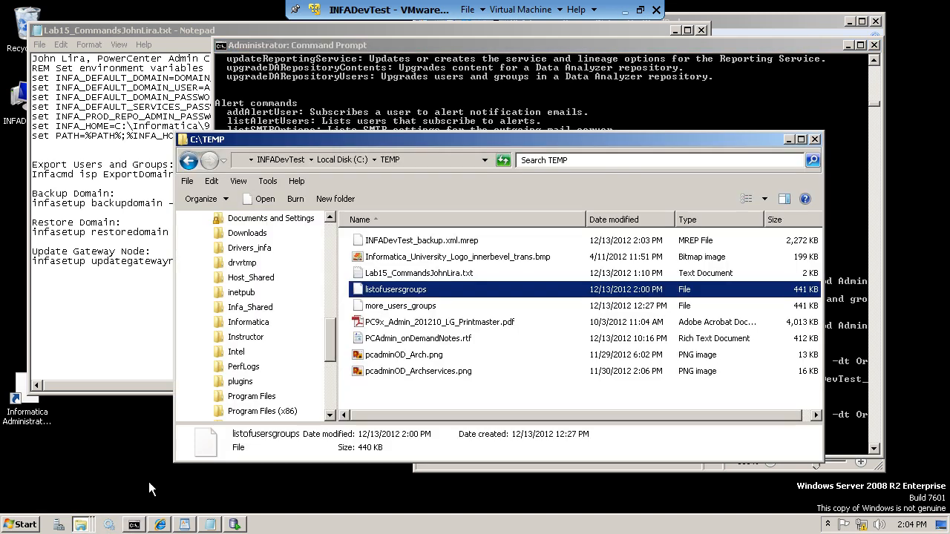
left_click(429, 245)
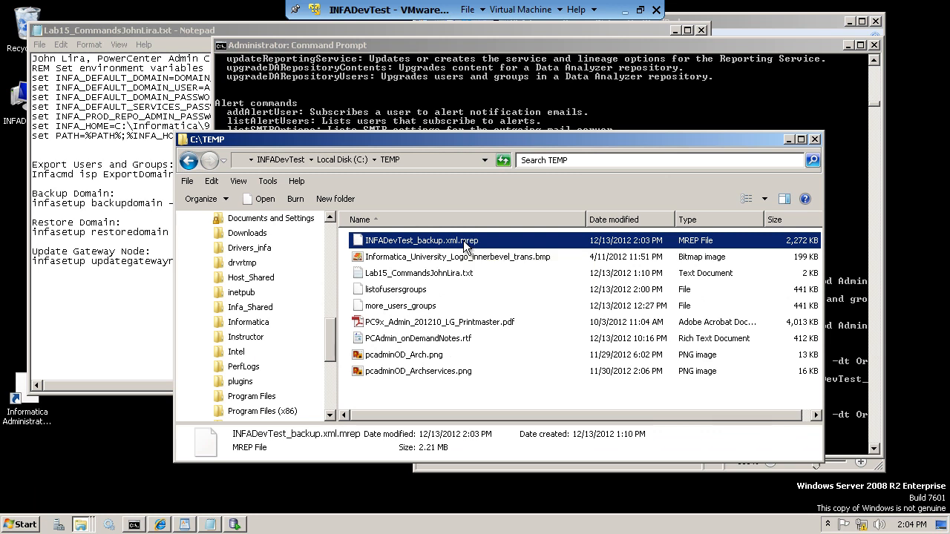
left_click(459, 248)
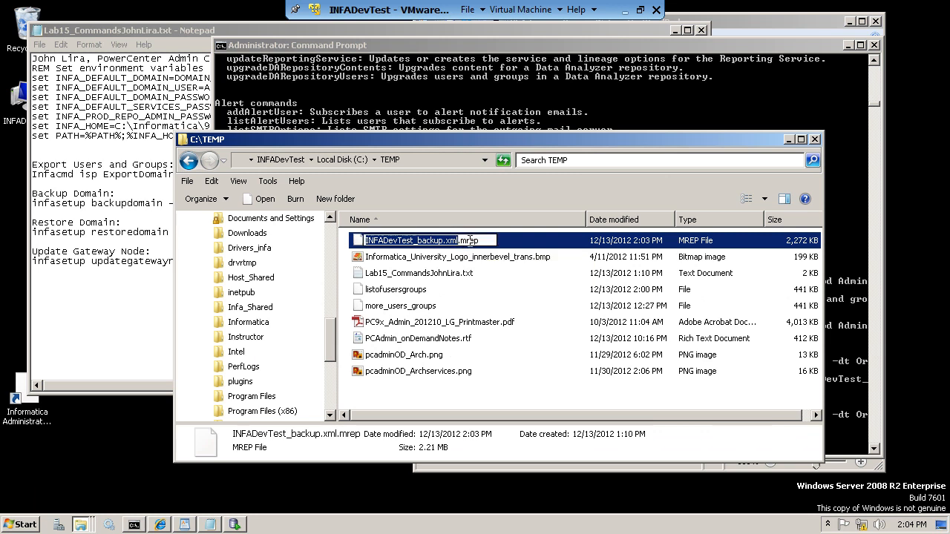
left_click(435, 260)
right_click(434, 245)
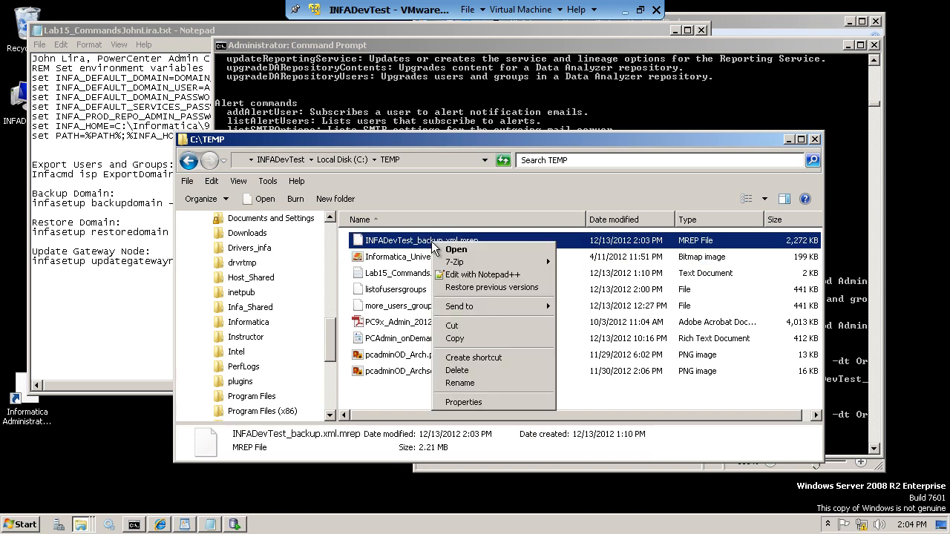
- Inspect INFADevTest_backup.xml.mrep in Notepad++, close it, and mark the notes' Backup Domain heading
left_click(466, 274)
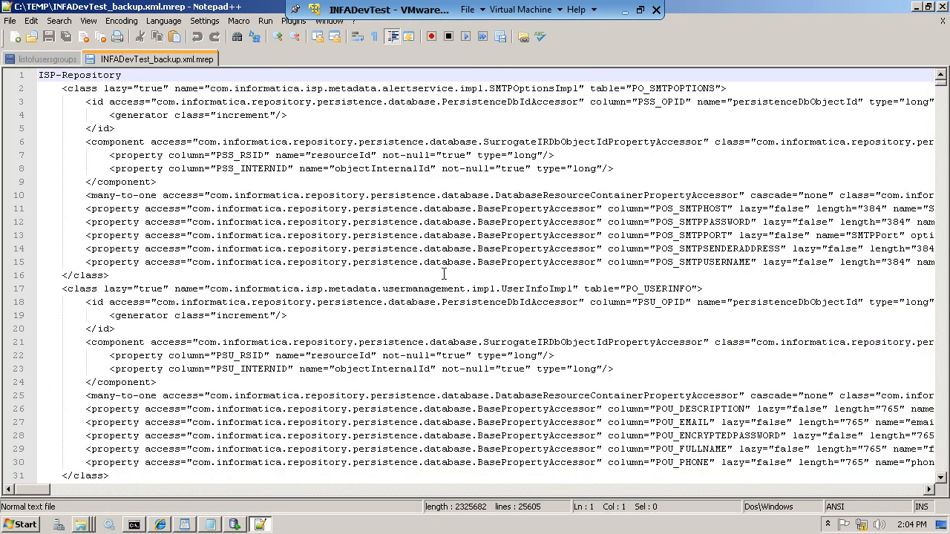
scroll(444, 273, "down", 9)
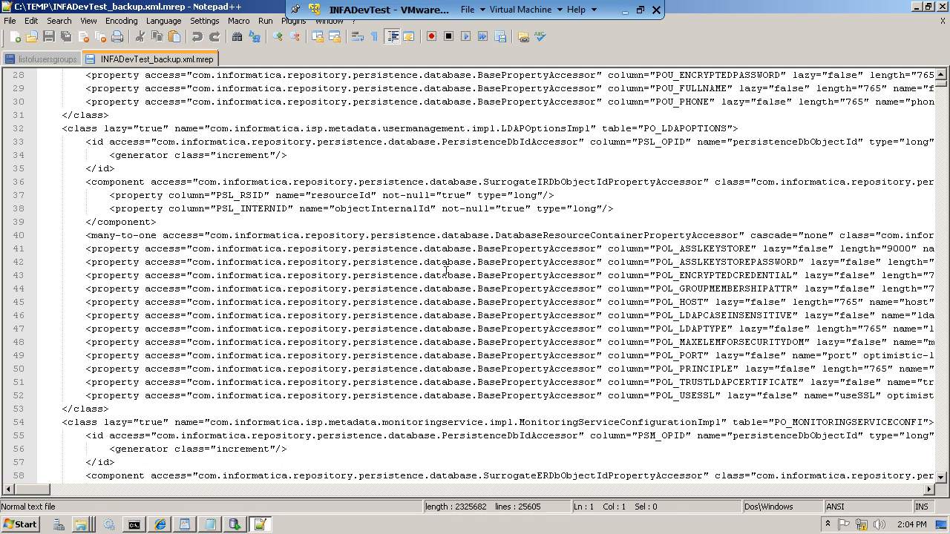
left_click_drag(941, 89, 941, 119)
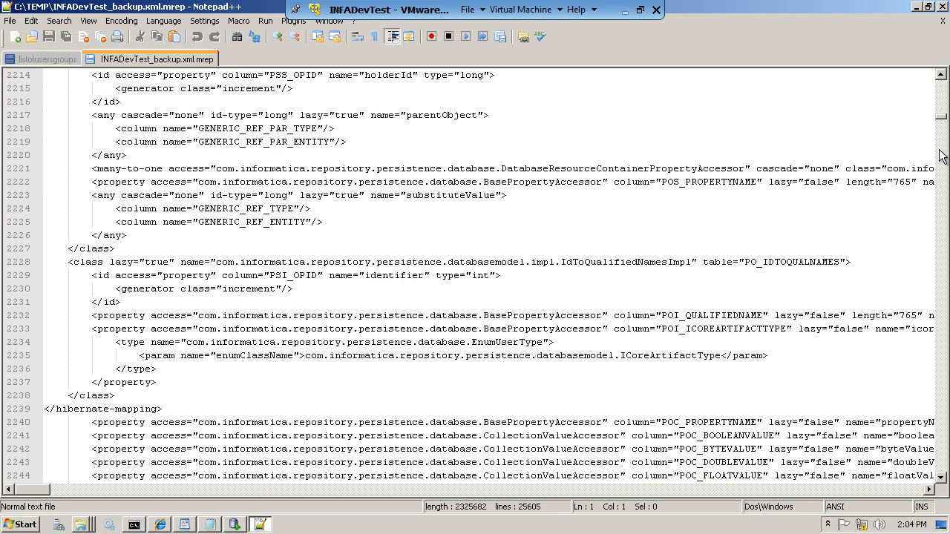
left_click_drag(924, 261, 929, 115)
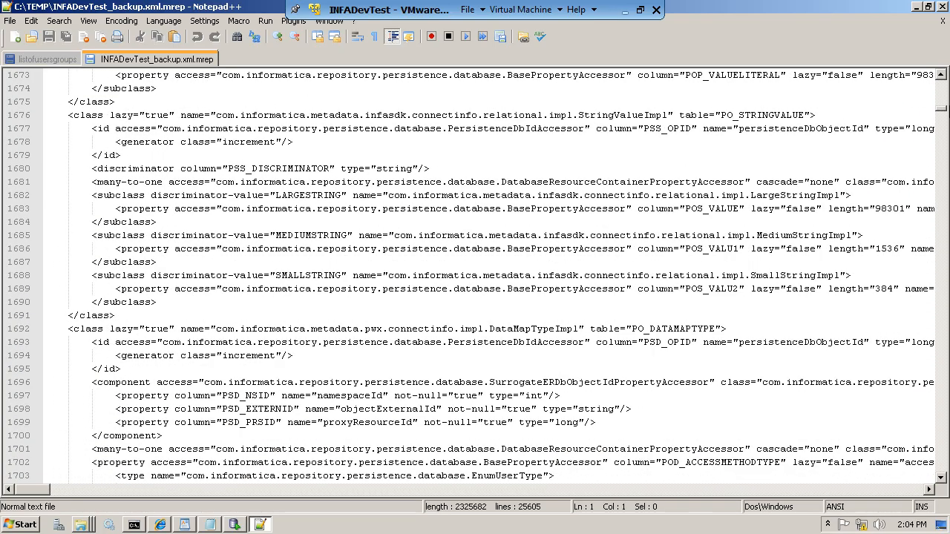
left_click(943, 7)
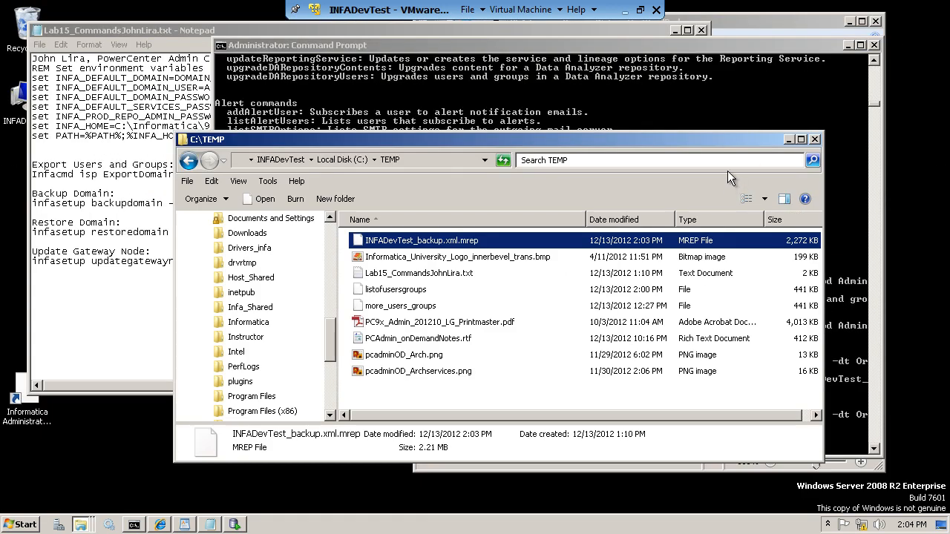
left_click(144, 197)
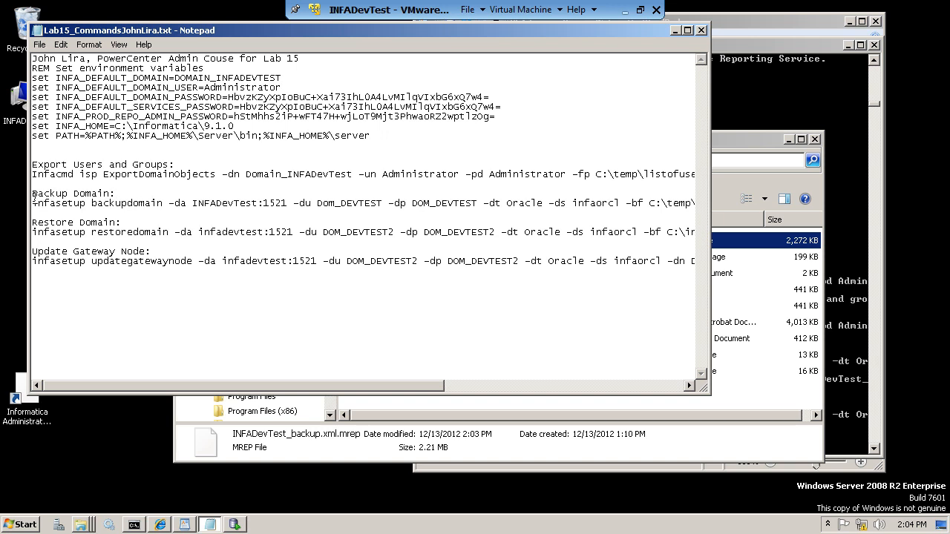
left_click_drag(33, 193, 88, 204)
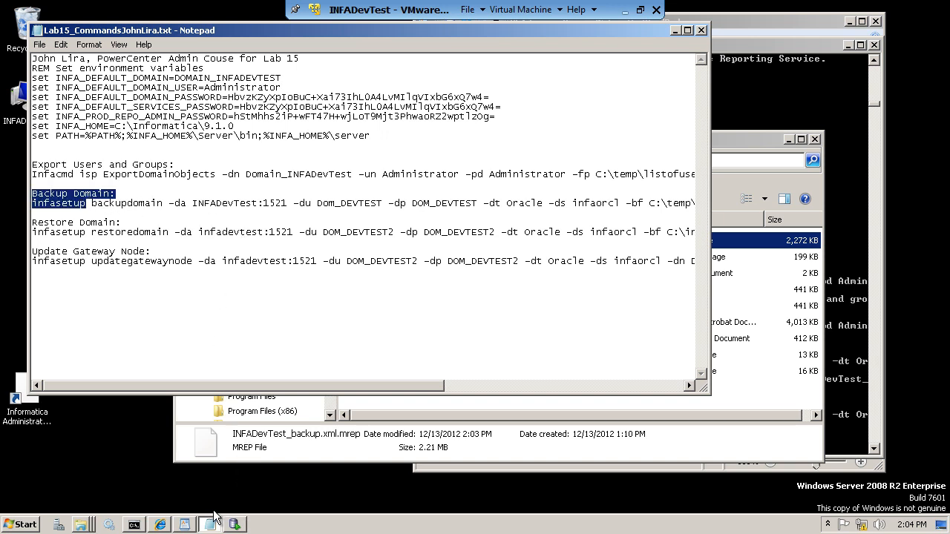
- In SQL Developer, expand the DOM_DEVTEST schema's Tables list instead of DOM_DEVTEST2
left_click(234, 526)
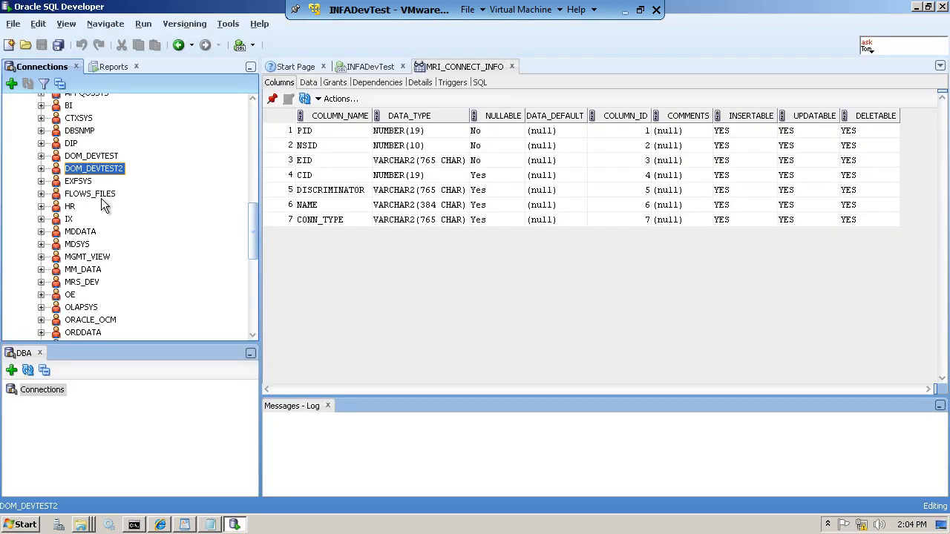
left_click(42, 169)
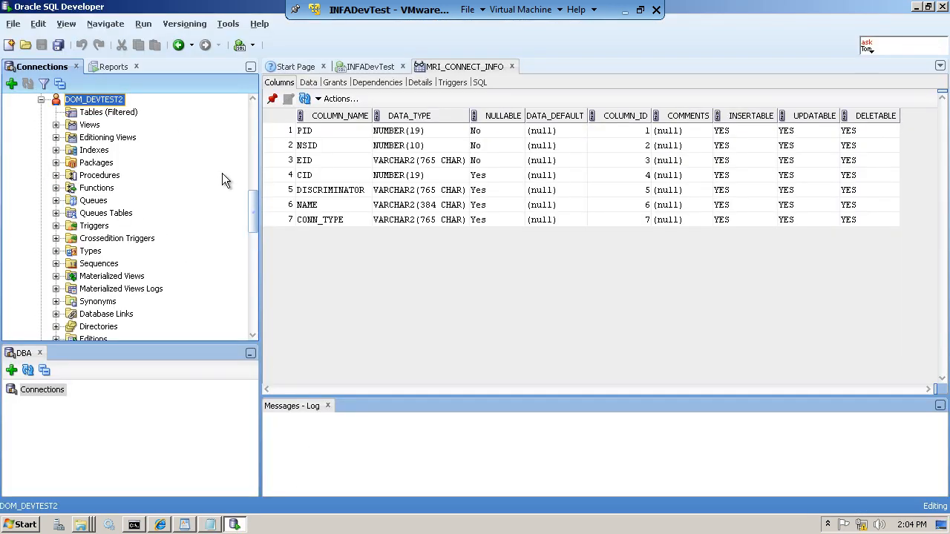
scroll(257, 186, "up", 3)
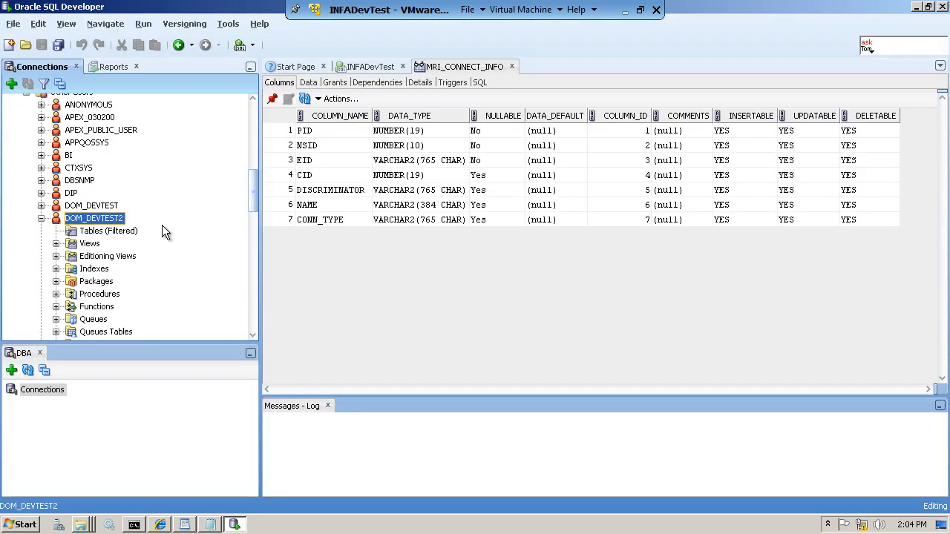
left_click(41, 219)
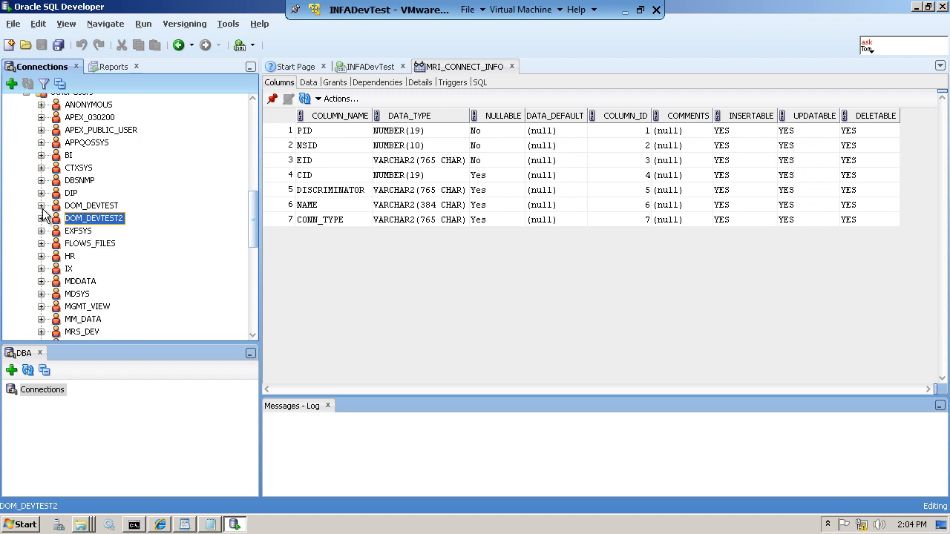
left_click(40, 205)
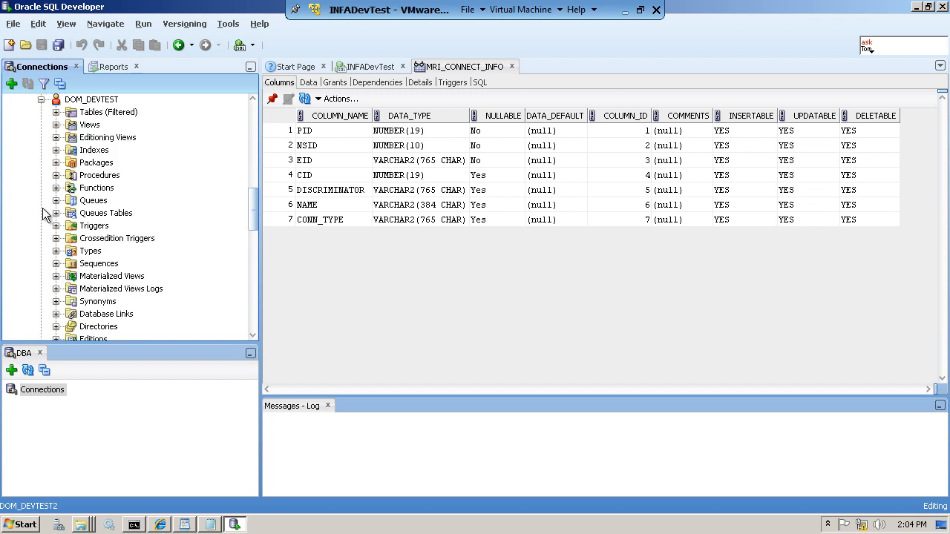
left_click(56, 113)
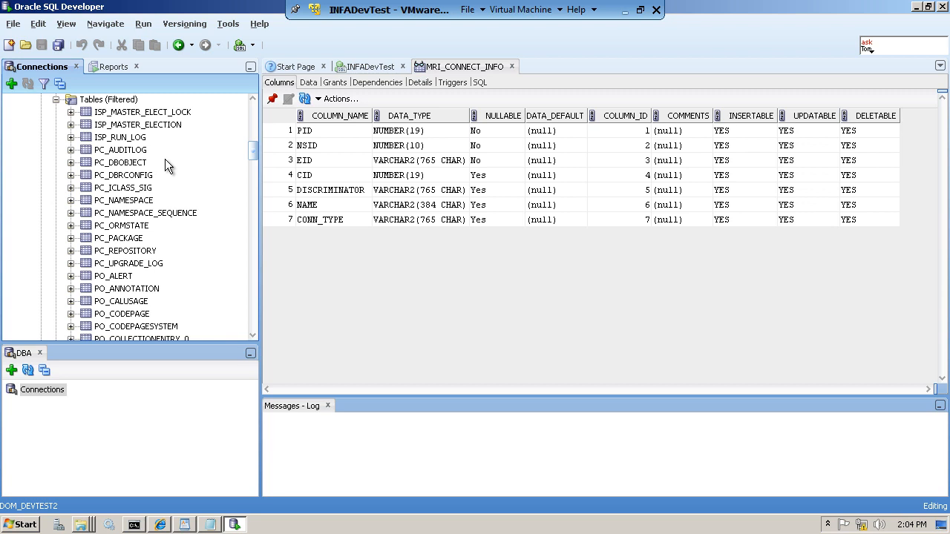
- Show the Data rows of ISP_MASTER_ELECTION and ISP_MASTER_ELECT_LOCK, ending on the lock table
left_click(166, 115)
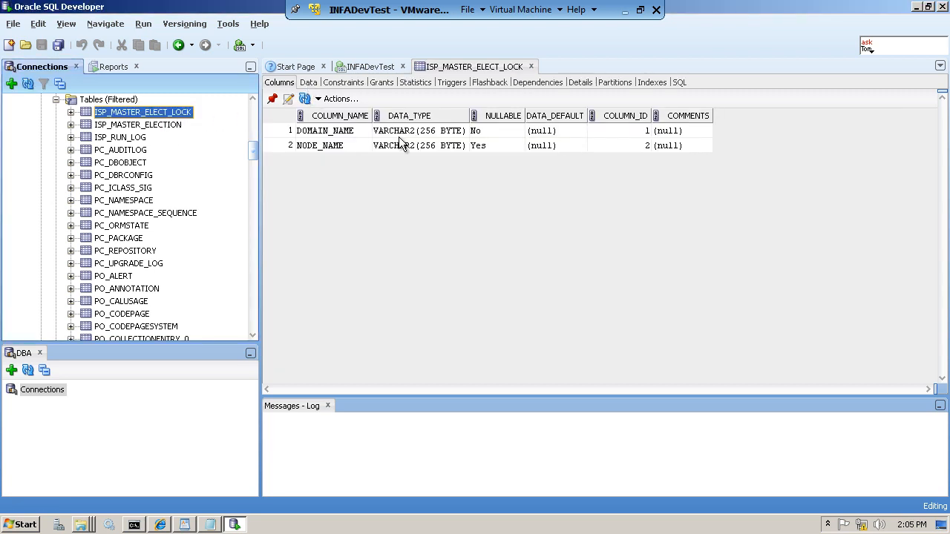
left_click(308, 82)
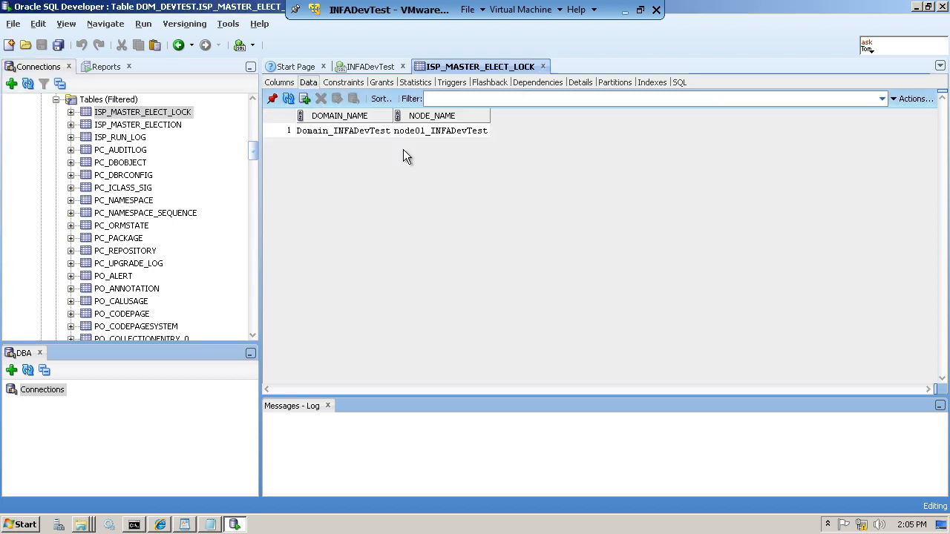
left_click(158, 127)
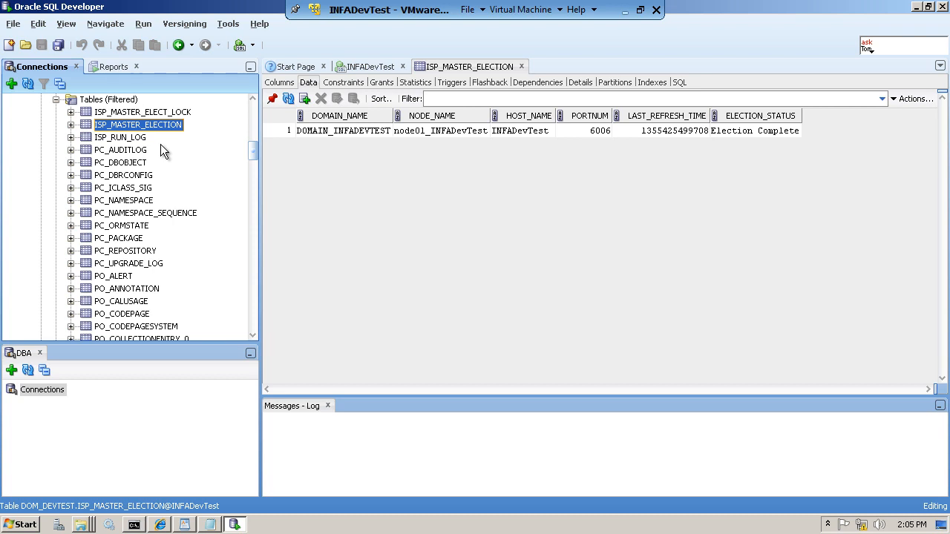
left_click(178, 113)
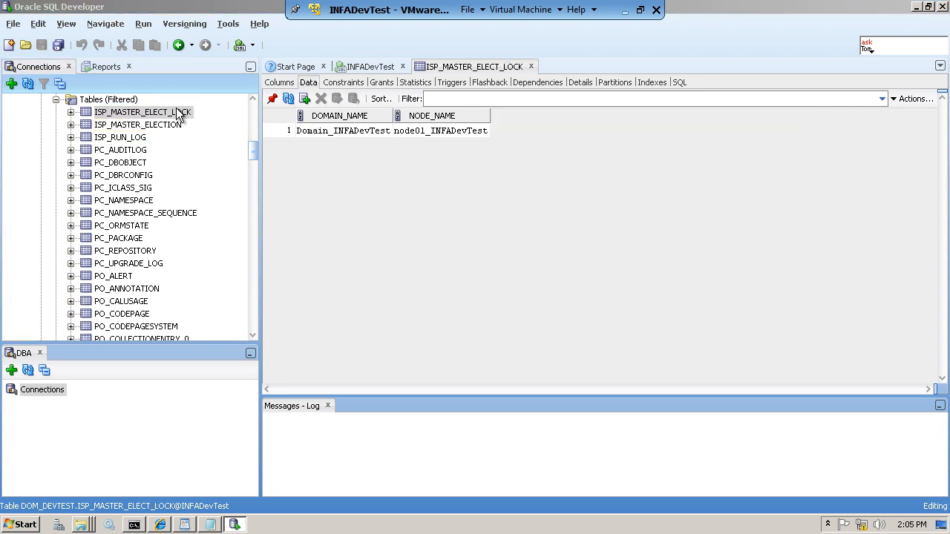
- Export ISP_MASTER_ELECT_LOCK's DDL and data to C:\temp\export.sql with the Export wizard
right_click(178, 113)
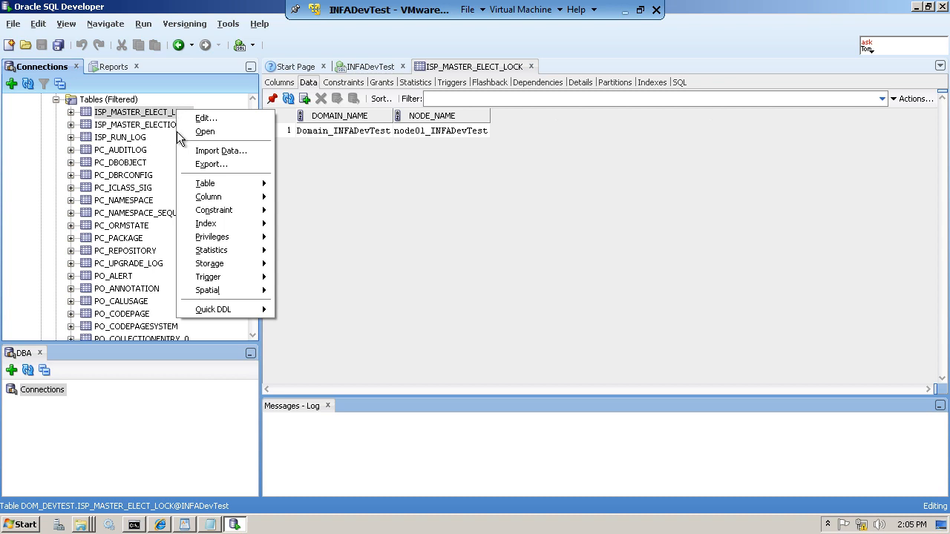
left_click(208, 164)
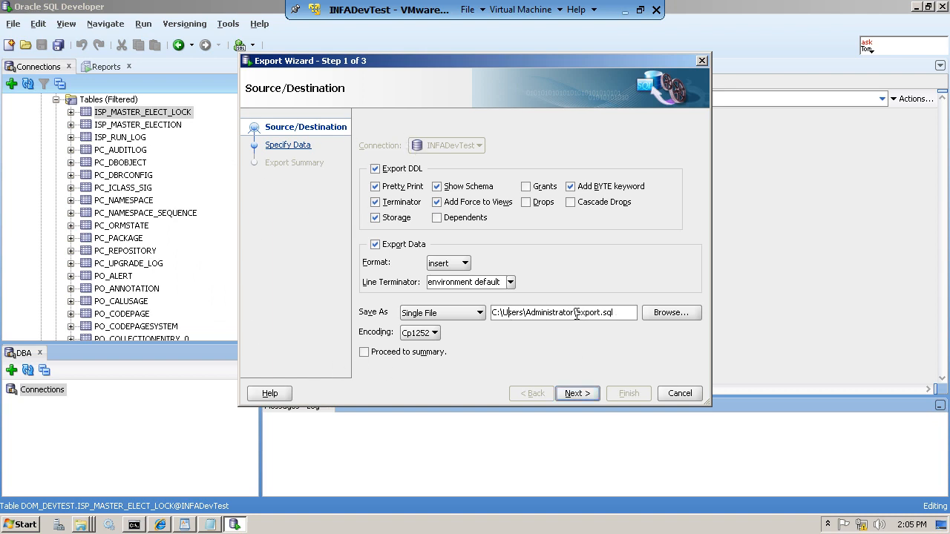
left_click_drag(577, 313, 504, 313)
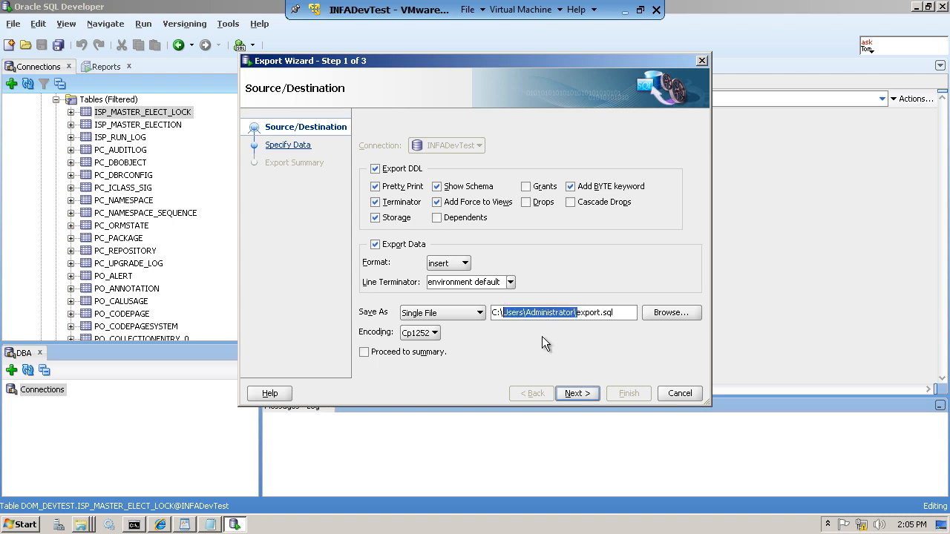
type("temp")
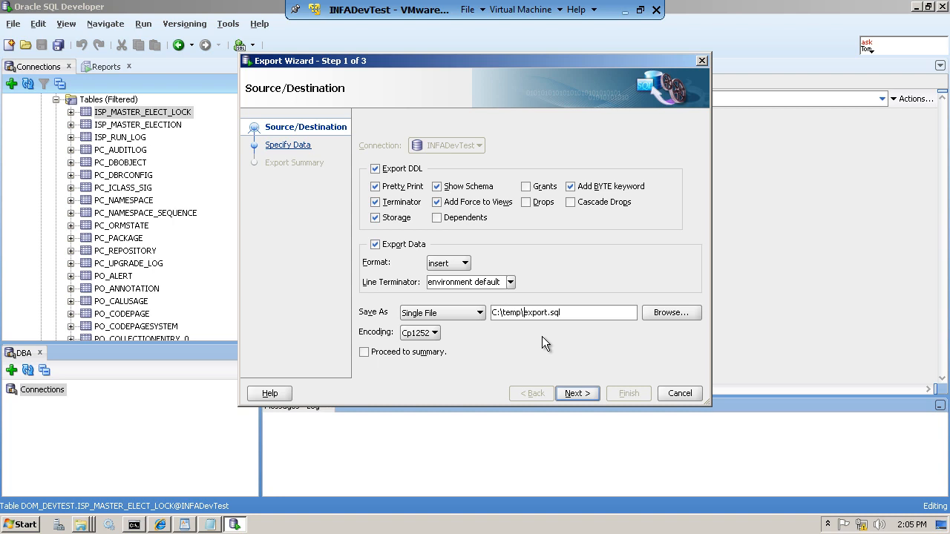
left_click(578, 393)
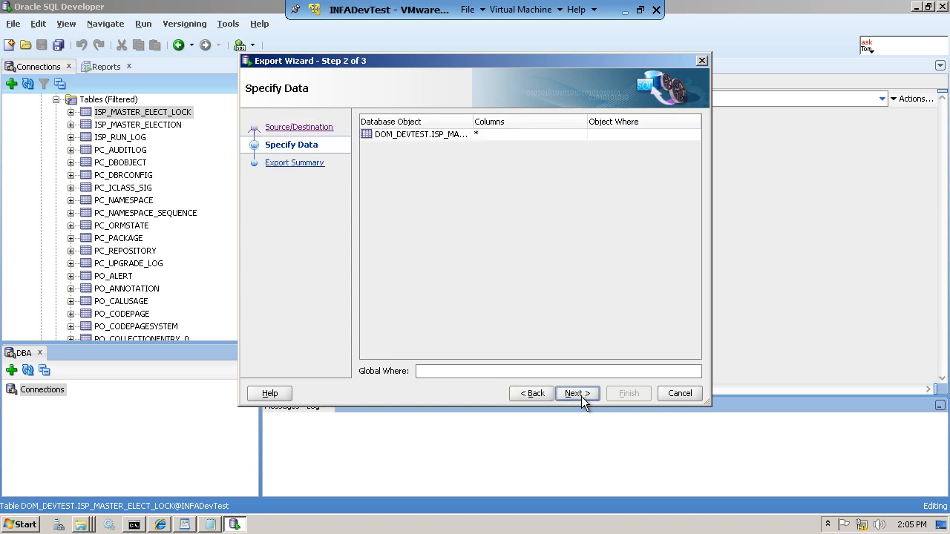
left_click(581, 394)
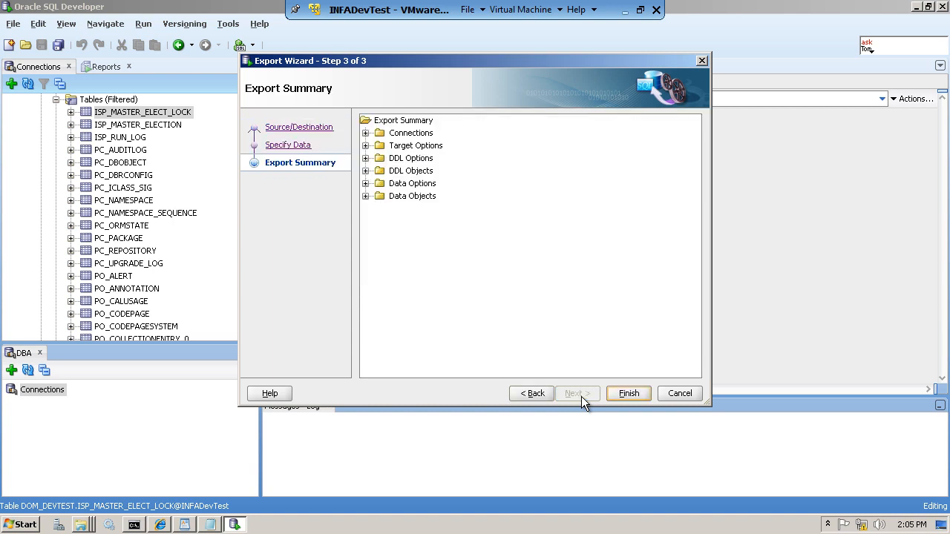
left_click(627, 393)
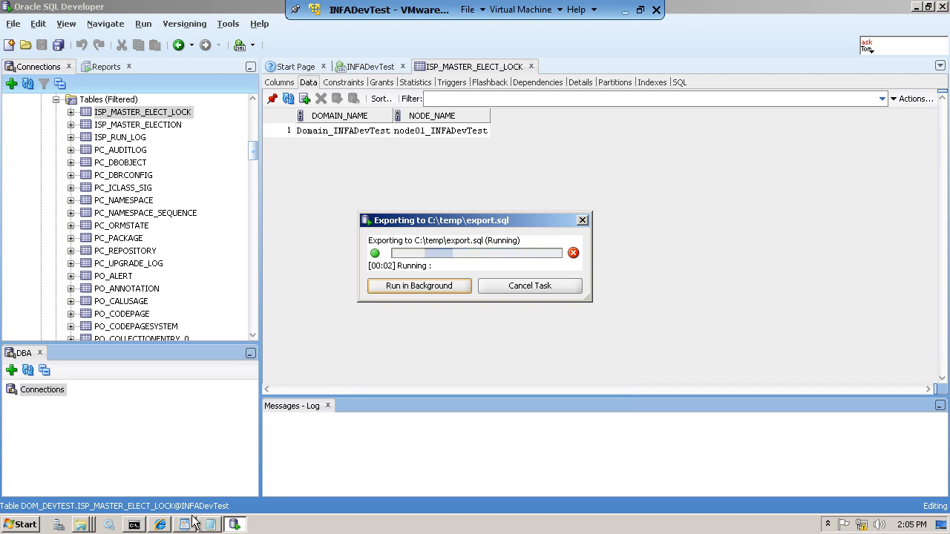
left_click(81, 526)
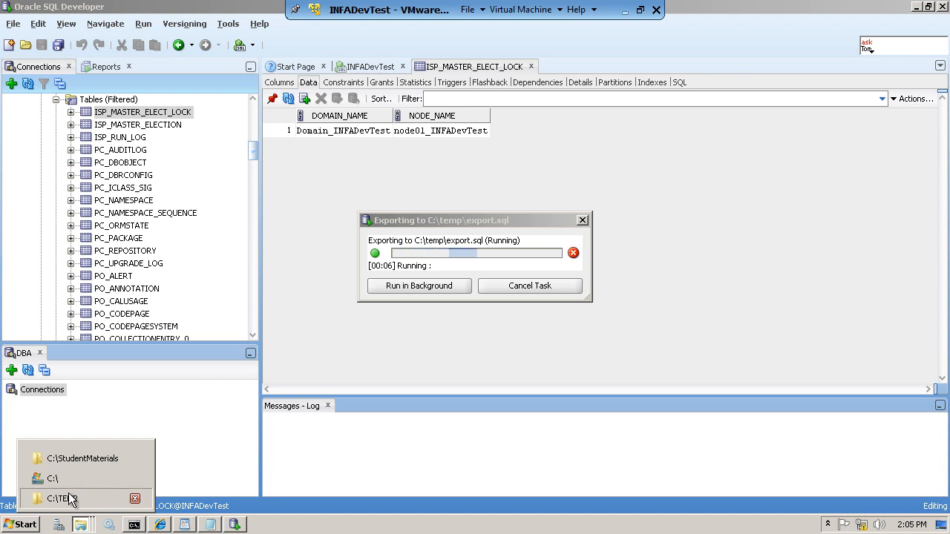
- Confirm export.sql exists in C:\TEMP, then reselect the ISP_MASTER_ELECT_LOCK data in SQL Developer
left_click(63, 499)
left_click(393, 242)
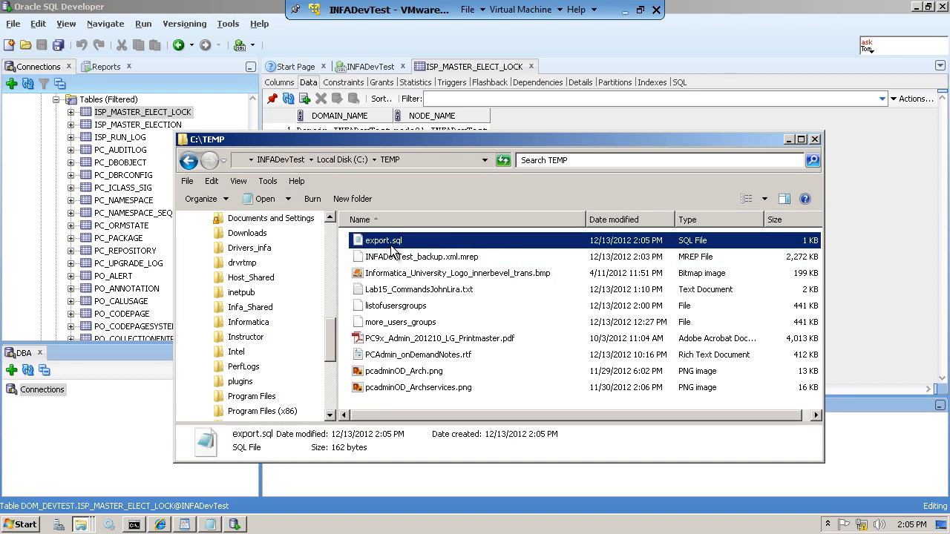
left_click(142, 132)
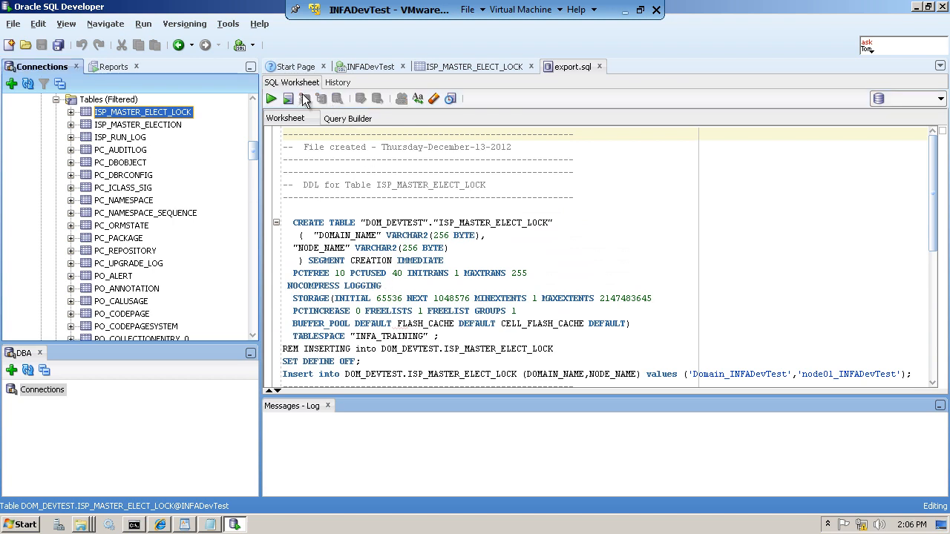
left_click(98, 112)
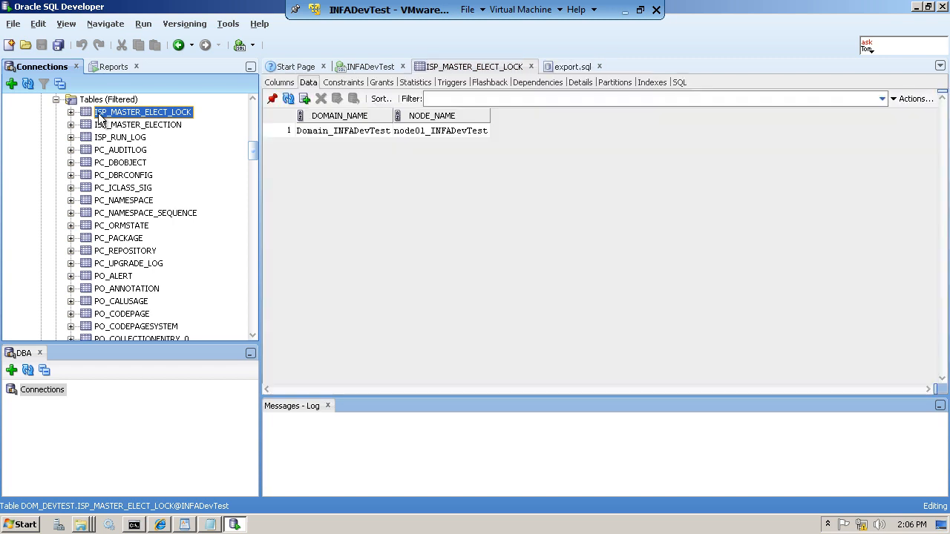
left_click(141, 124)
left_click(141, 125)
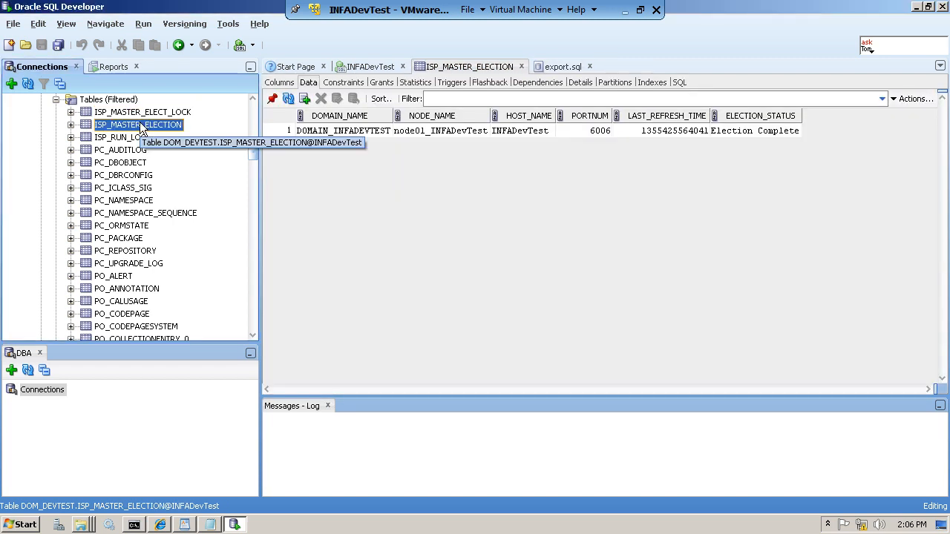
key("Up")
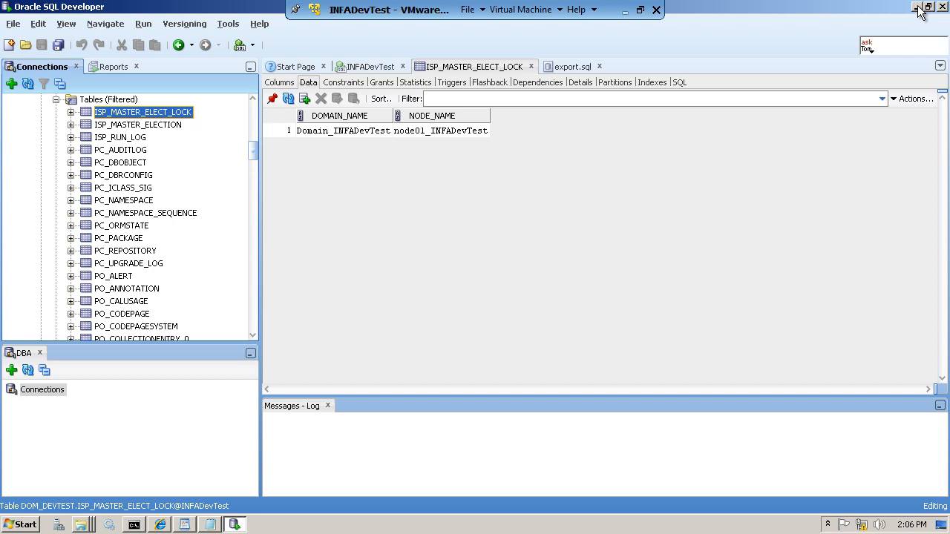
- Open export.sql from C:\TEMP as plain text, then close that view
left_click(81, 526)
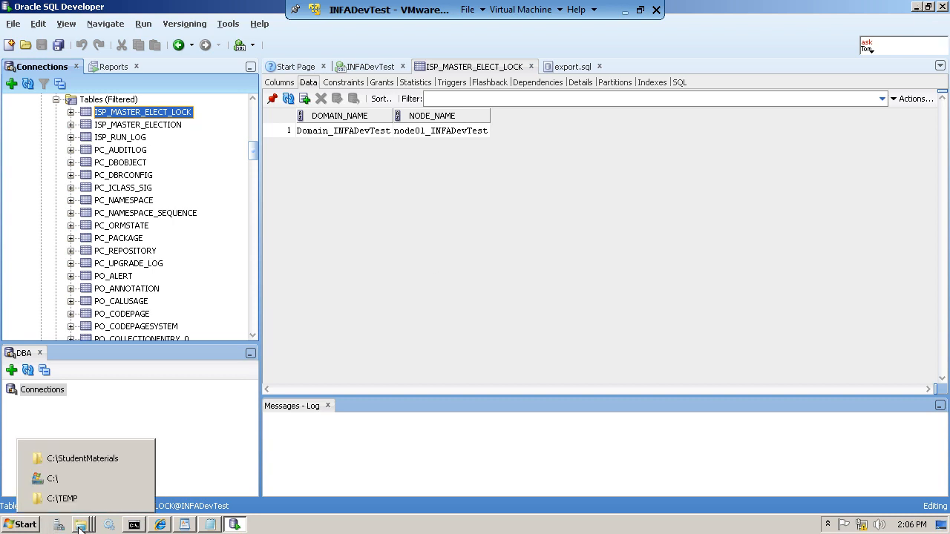
left_click(58, 499)
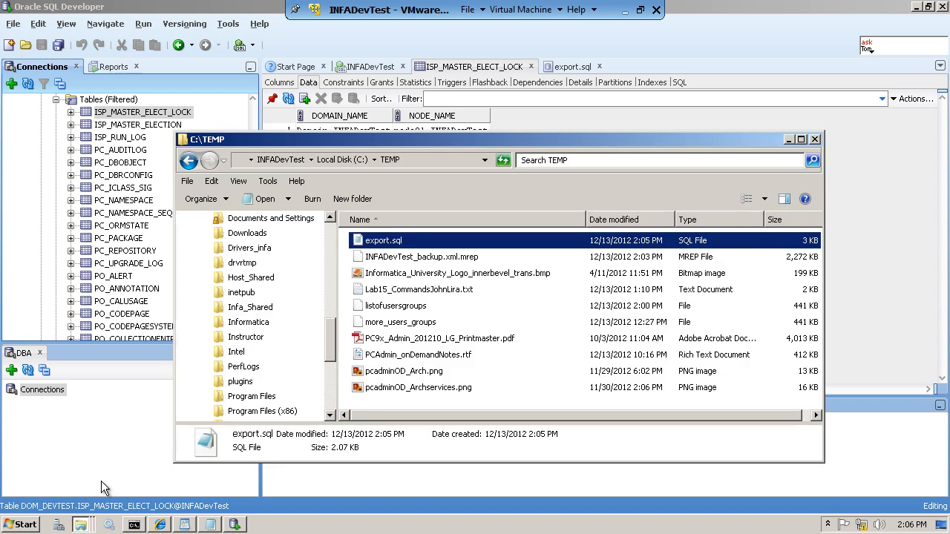
right_click(385, 241)
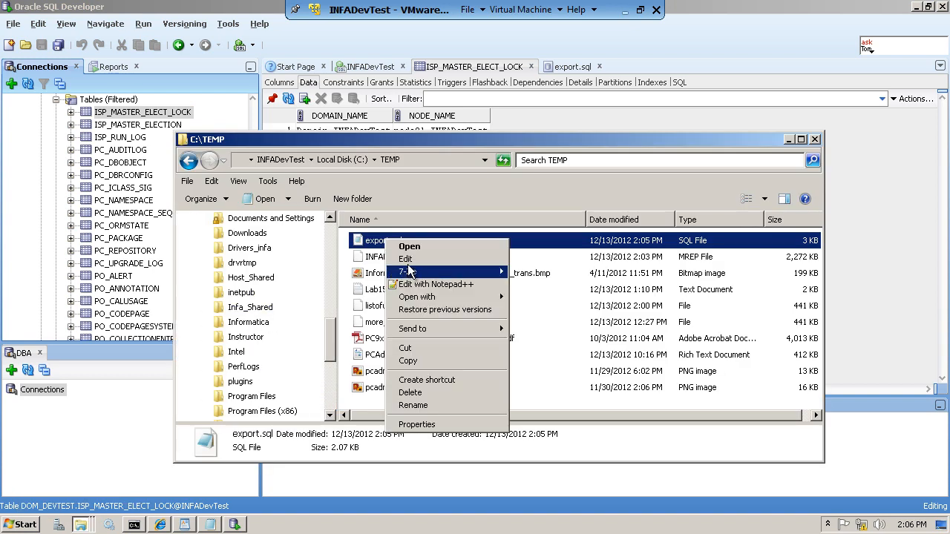
left_click(407, 259)
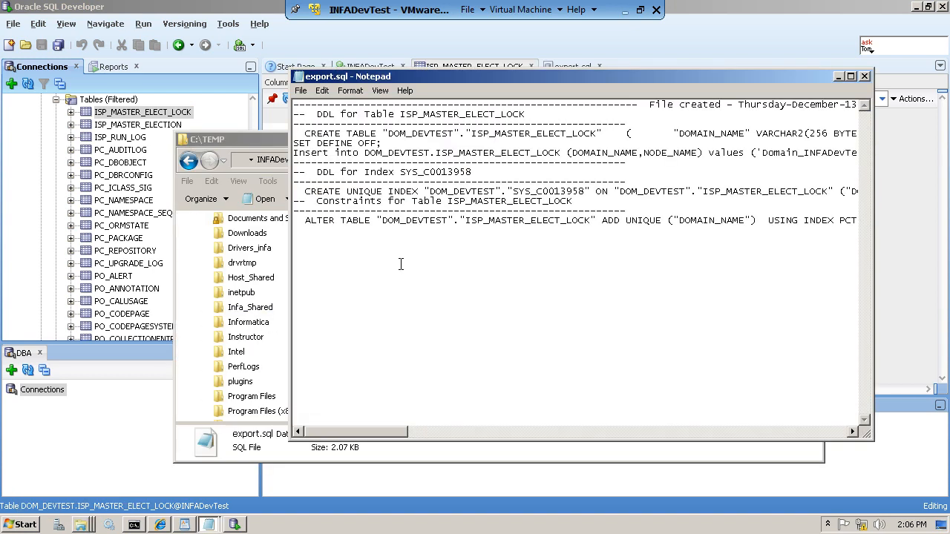
left_click(864, 76)
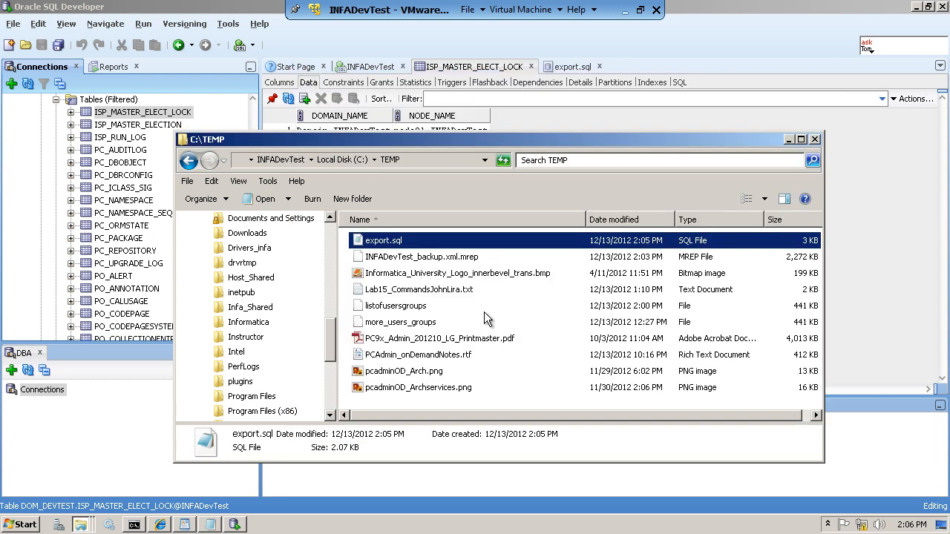
- Review the export.sql DDL and insert script in Notepad++, then close it and the C:\TEMP window
right_click(394, 246)
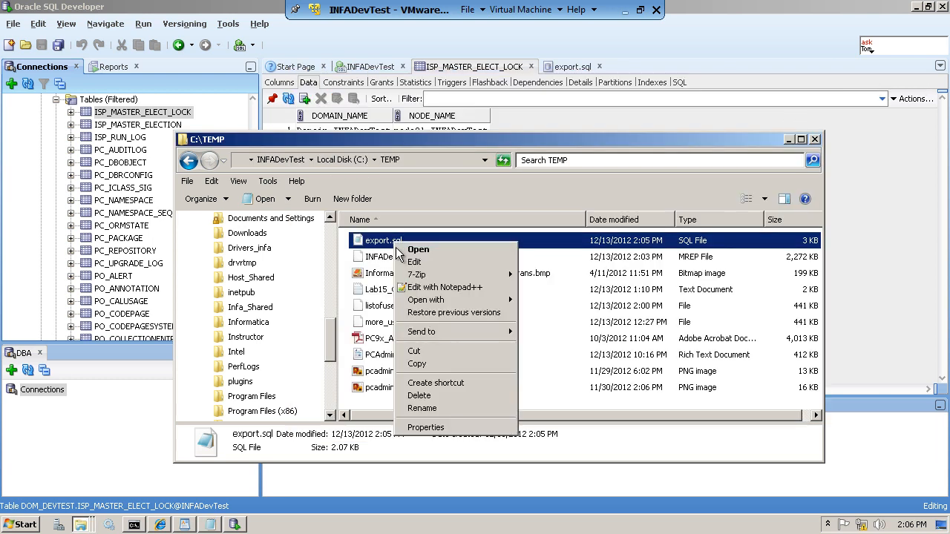
mouse_move(450, 300)
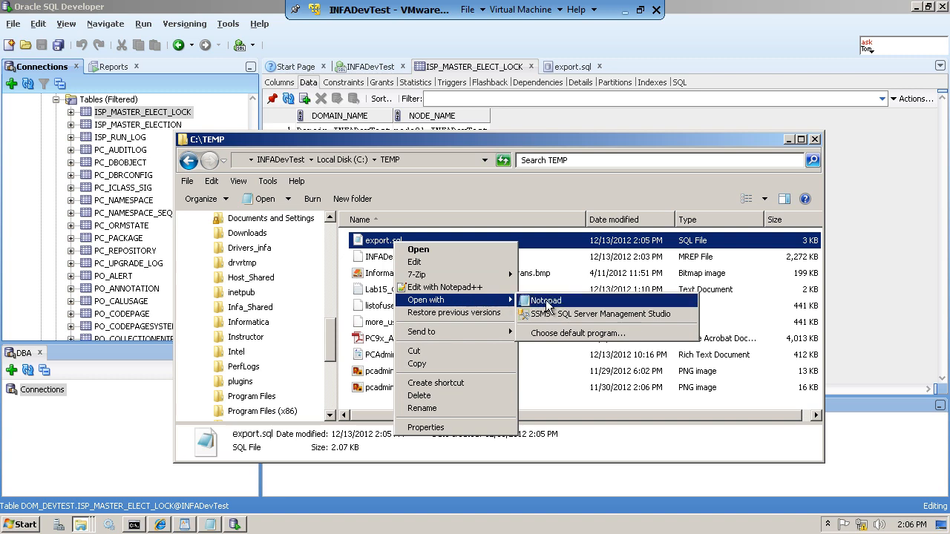
left_click(438, 292)
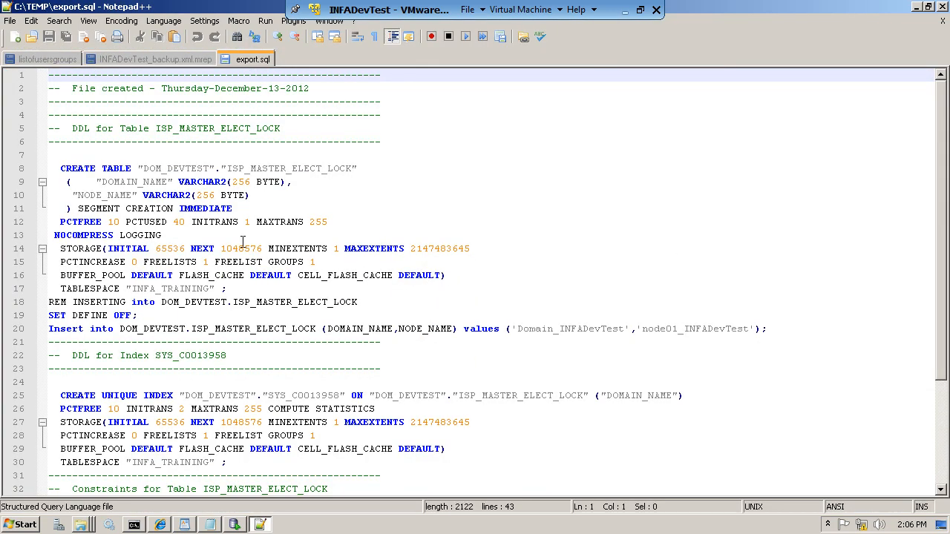
left_click(158, 223)
scroll(158, 226, "down", 4)
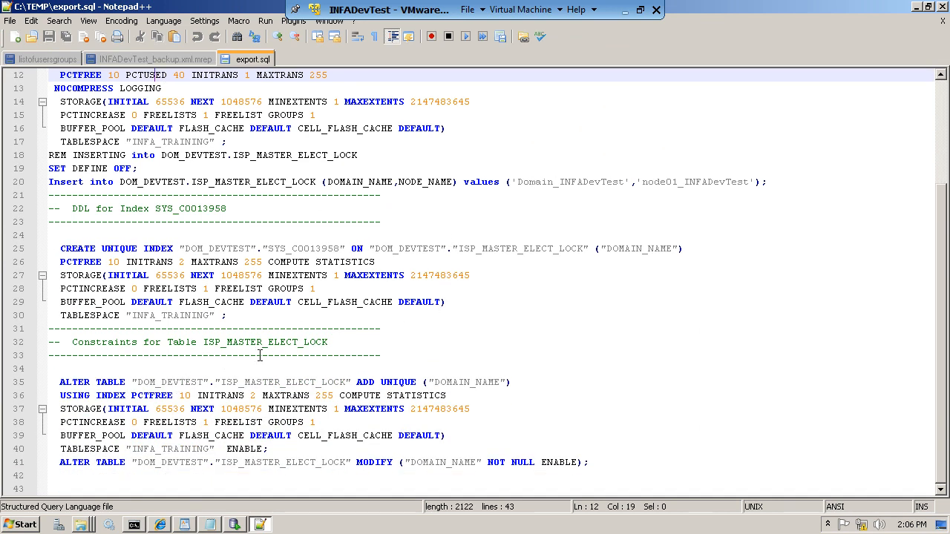
scroll(271, 352, "up", 3)
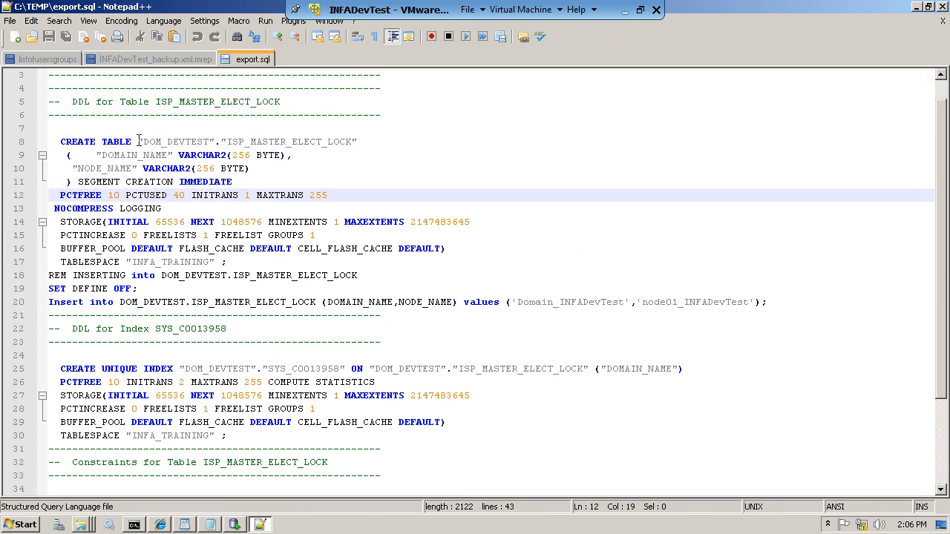
left_click(945, 22)
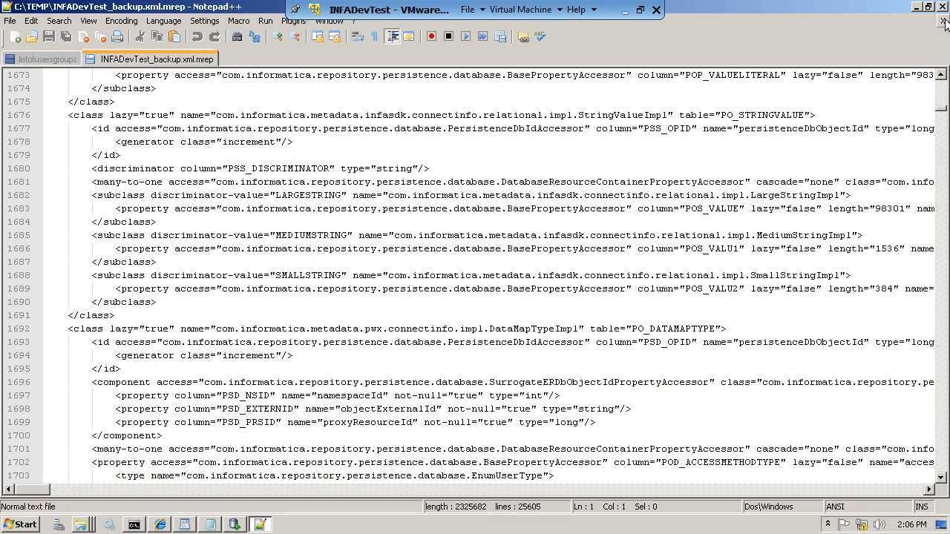
left_click(944, 7)
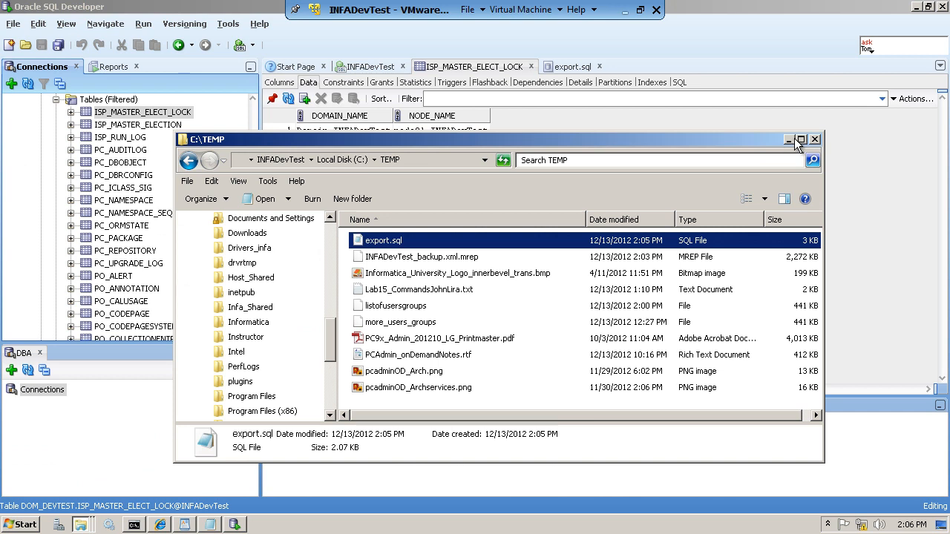
left_click(791, 140)
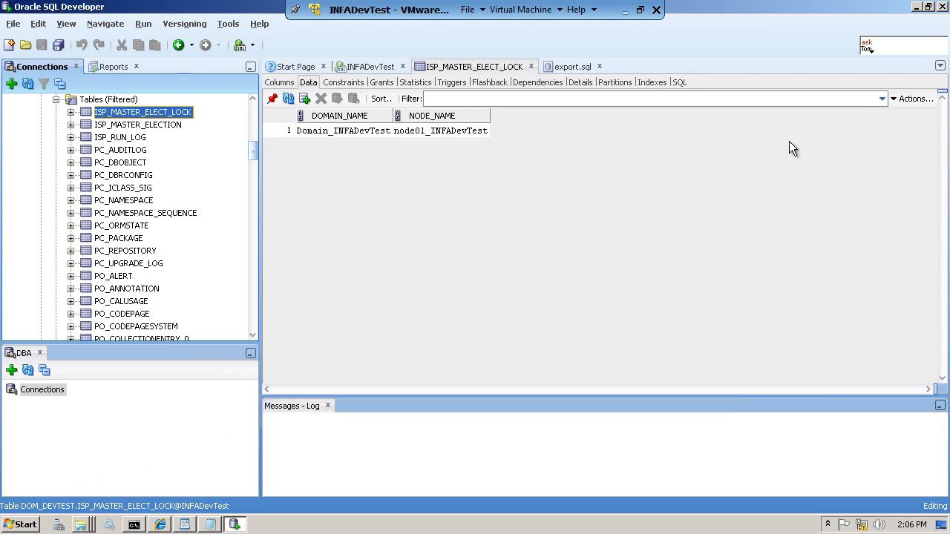
- Confirm the successful backupdomain output, then return to the Domain_INFADevTest overview in Informatica Administrator
left_click(918, 7)
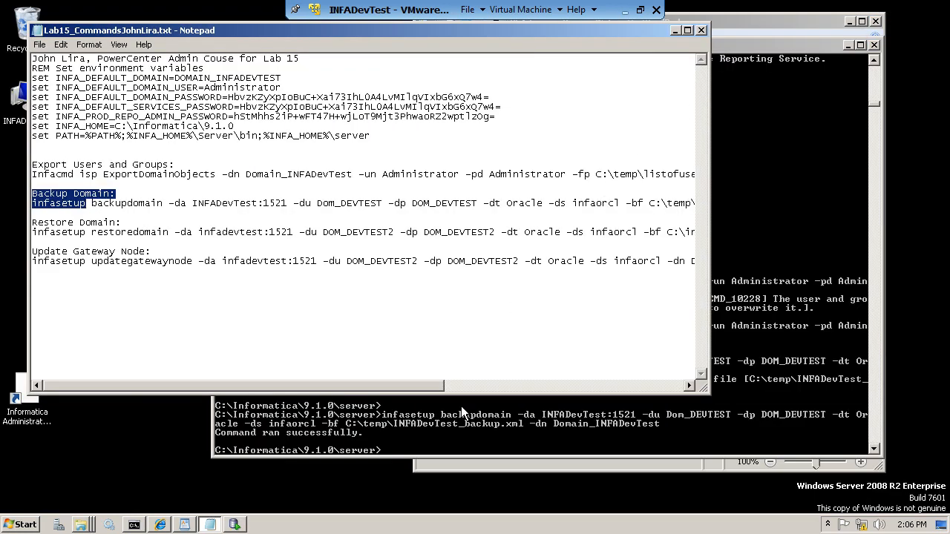
left_click(160, 524)
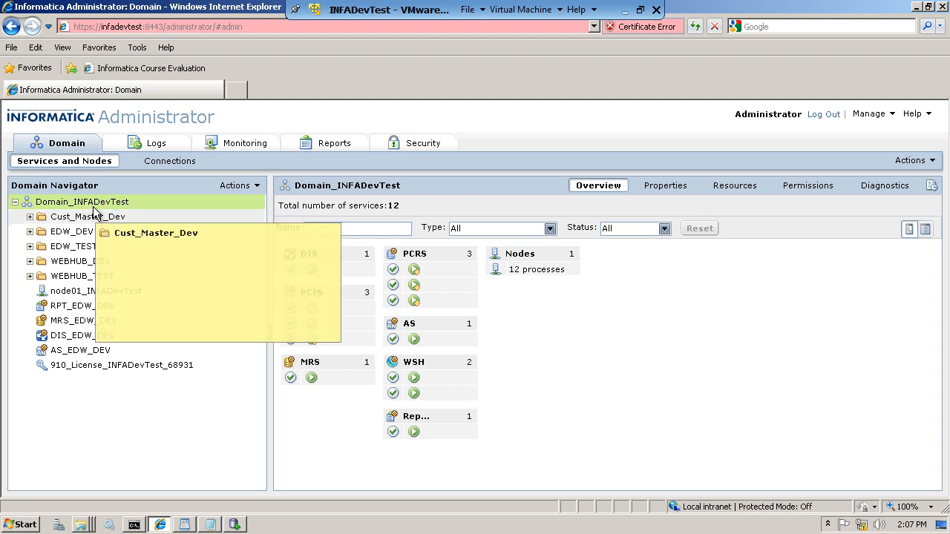
- Review the Domain_INFADevTest database properties on the Properties tab
left_click(677, 193)
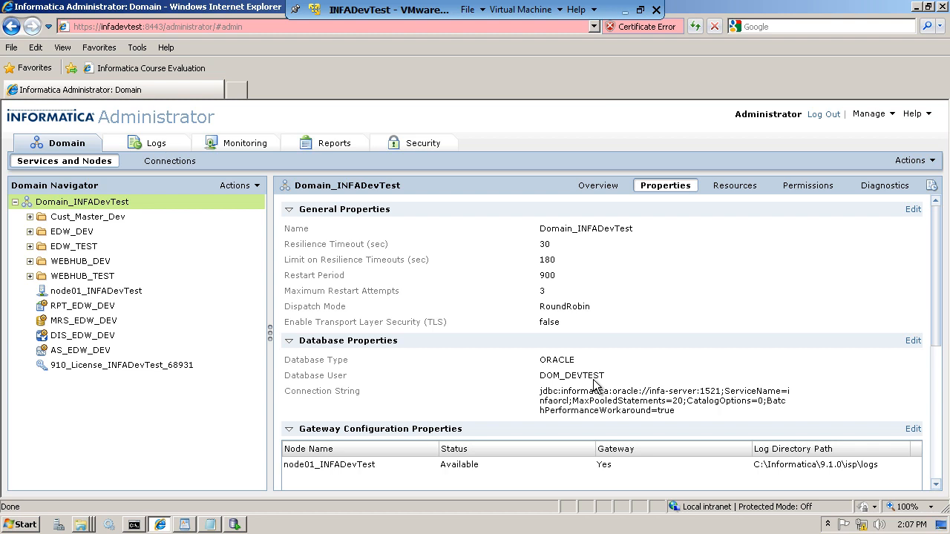
mouse_move(375, 269)
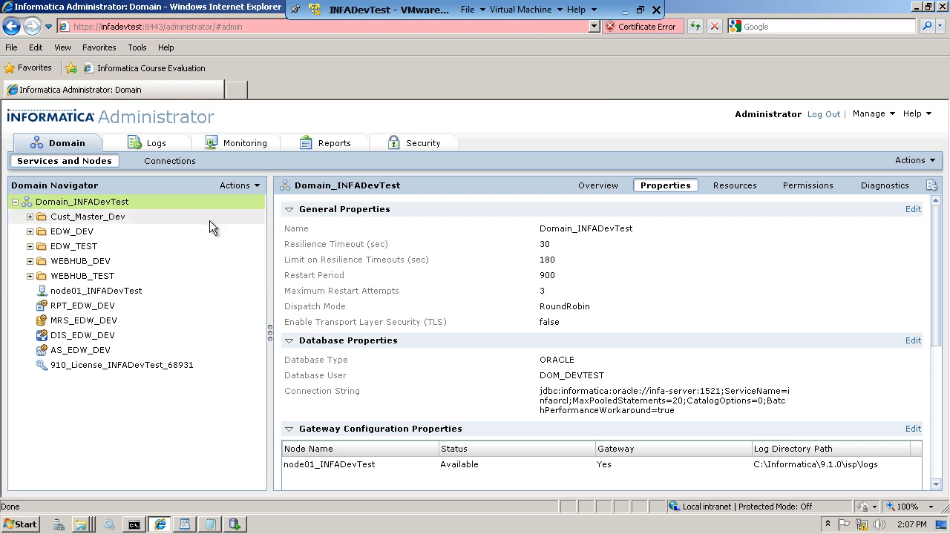
mouse_move(211, 220)
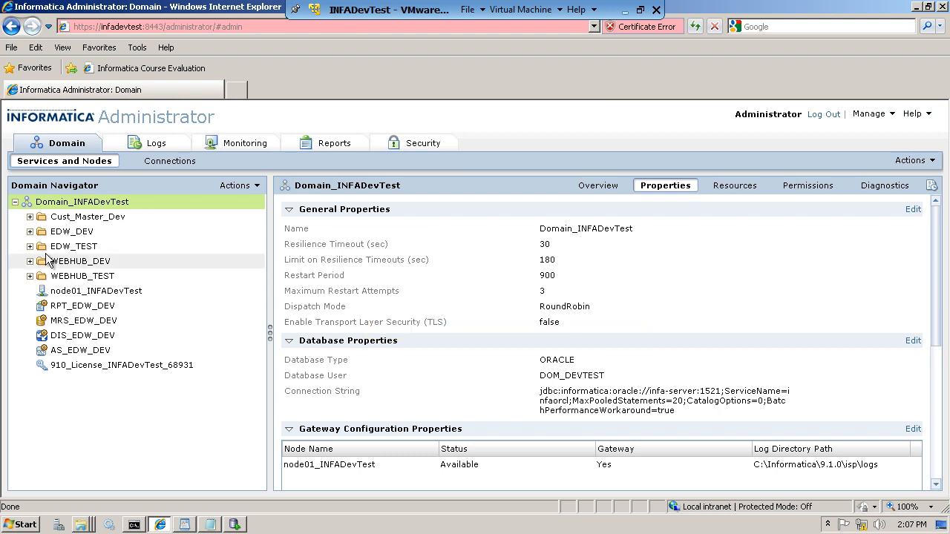
- Expand EDW_DEV and inspect the IS_EDW_DEV integration service details
left_click(29, 231)
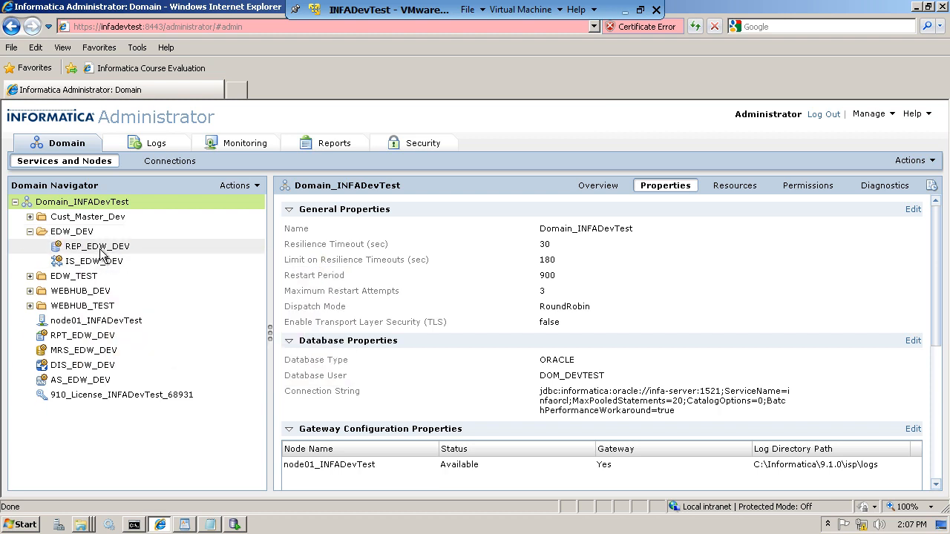
mouse_move(102, 253)
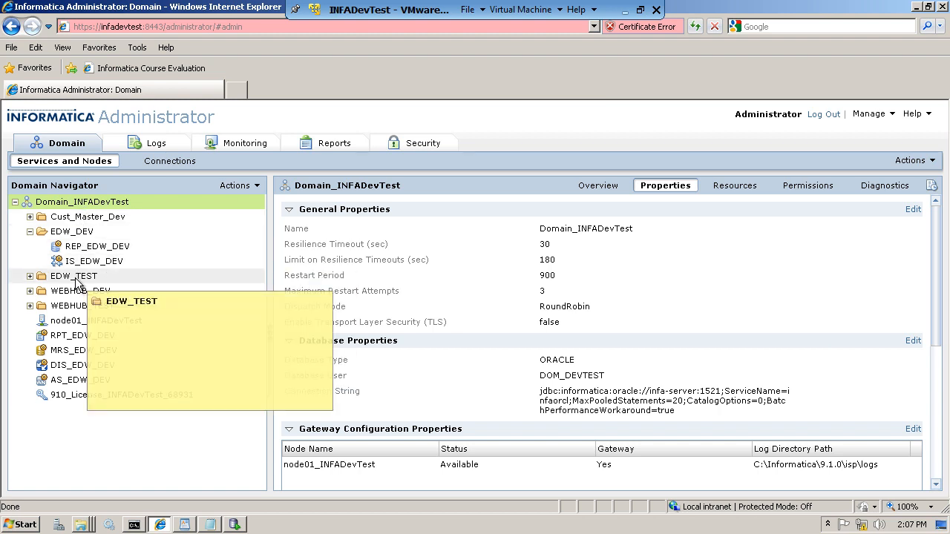
mouse_move(92, 343)
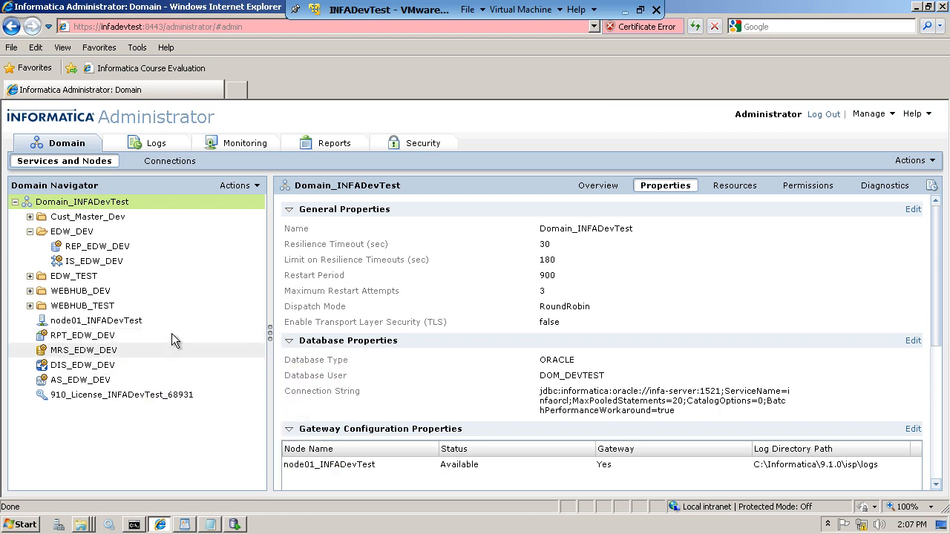
mouse_move(172, 329)
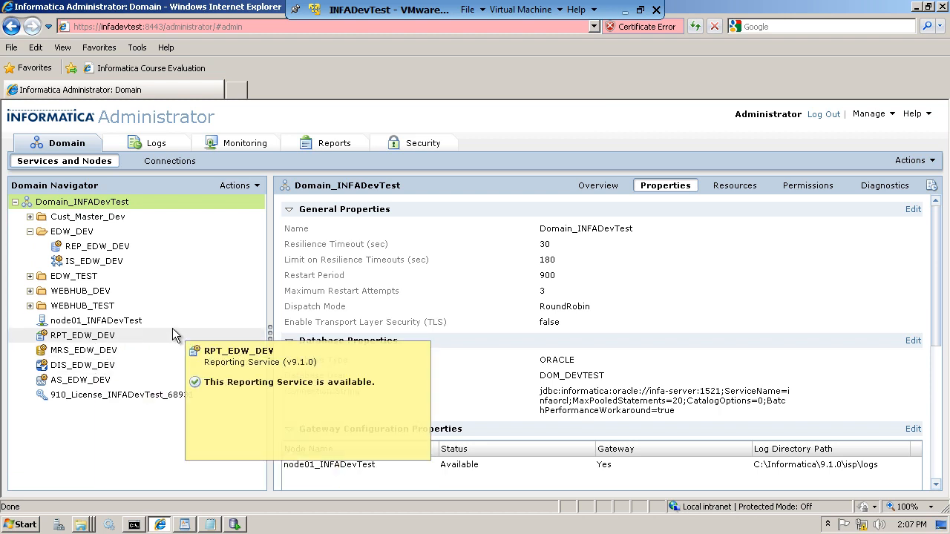
left_click(99, 264)
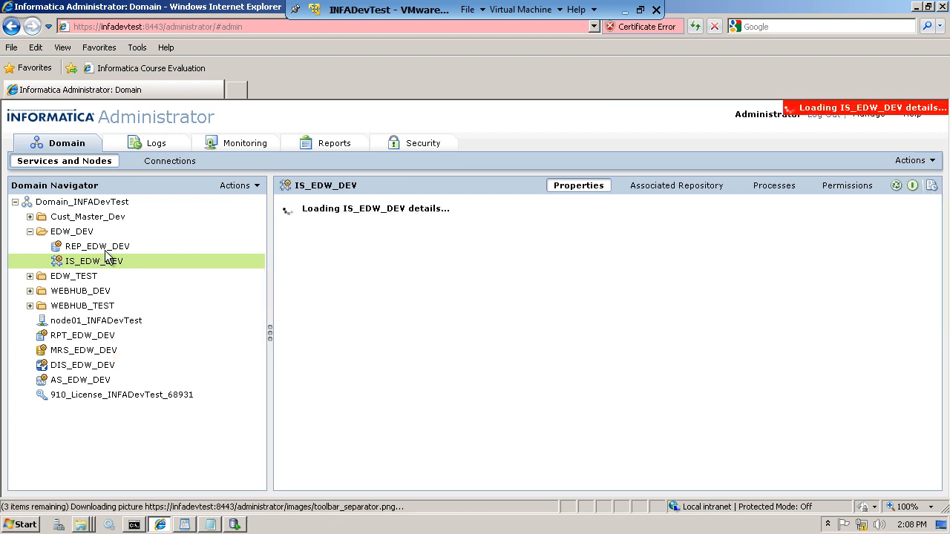
- Expand WEBHUB_DEV and inspect the WEBHUB_EDW_DEV web services hub details
left_click(30, 291)
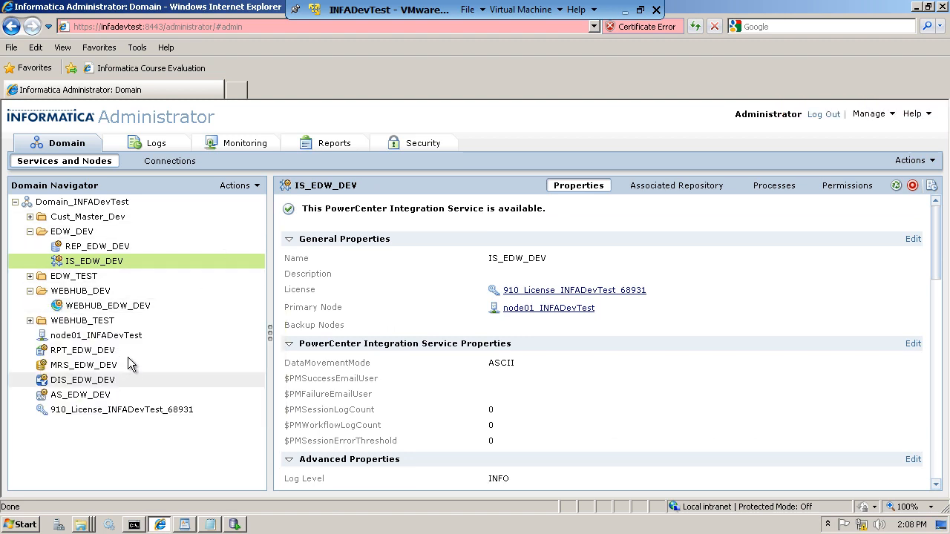
left_click(119, 311)
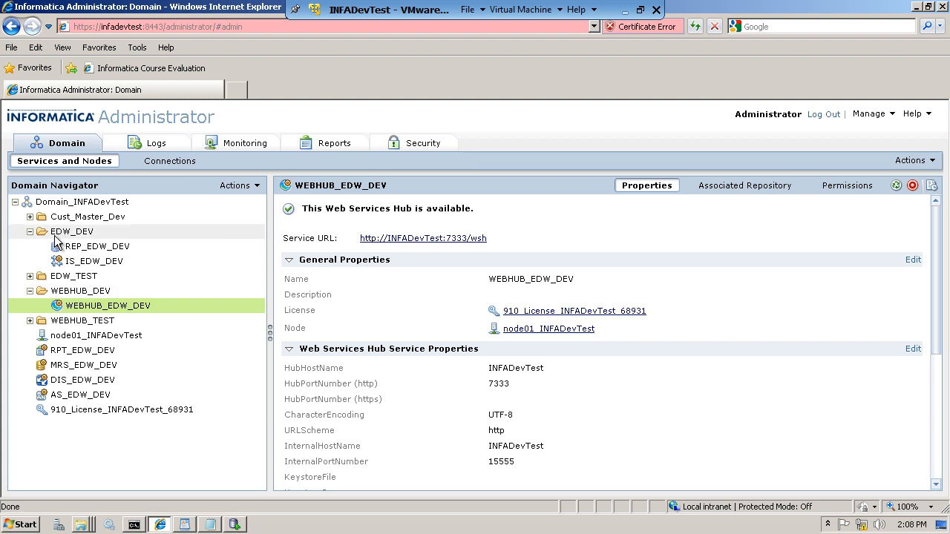
mouse_move(193, 273)
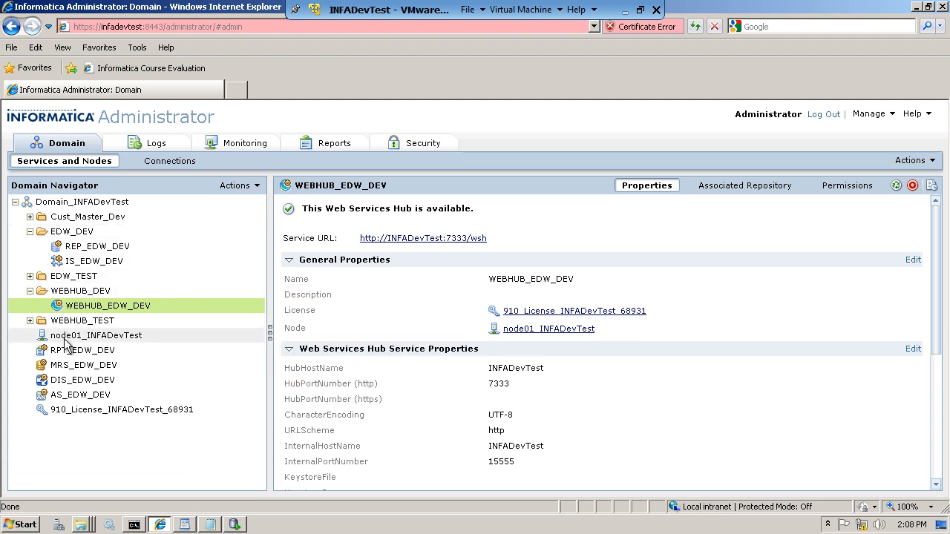
mouse_move(77, 310)
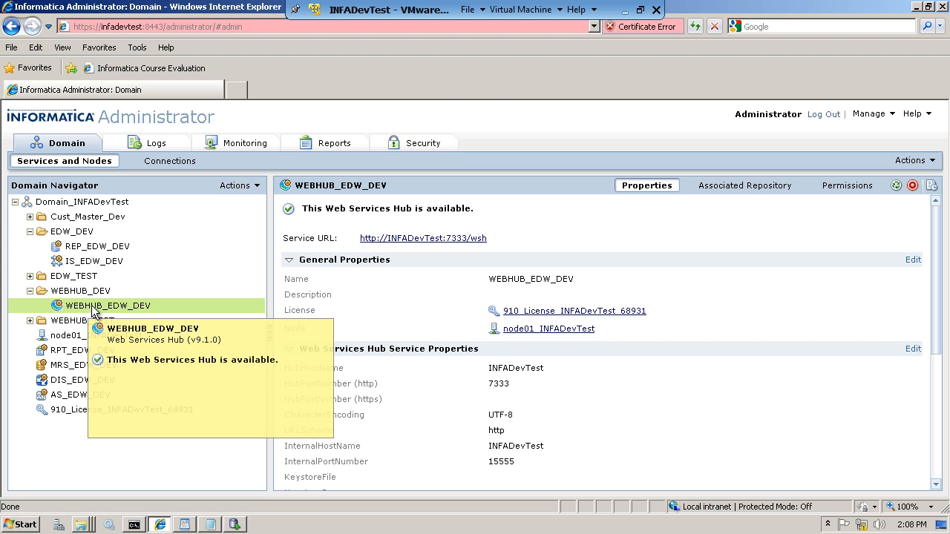
mouse_move(80, 264)
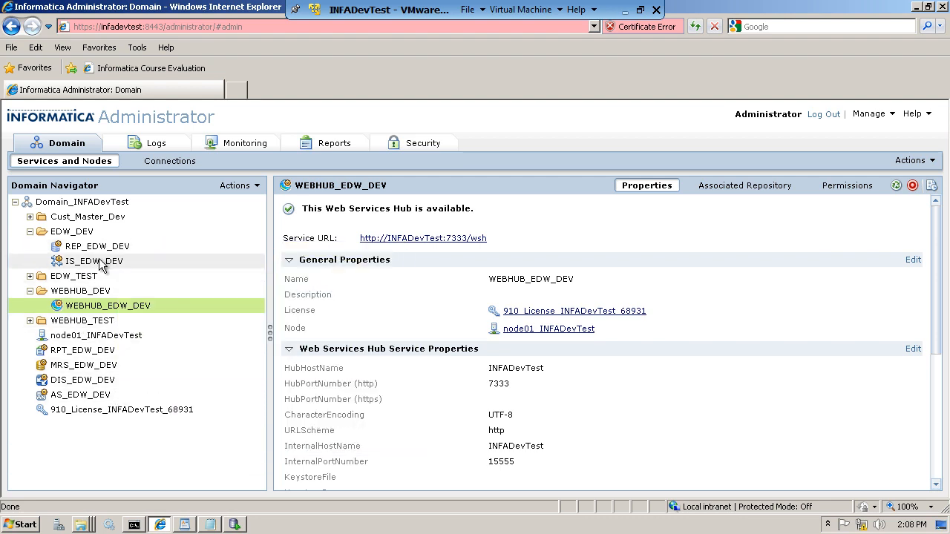
- Expand Cust_Master_Dev, inspect AS_EDW_DEV and DIS_EDW_DEV, then return to the domain overview
left_click(30, 217)
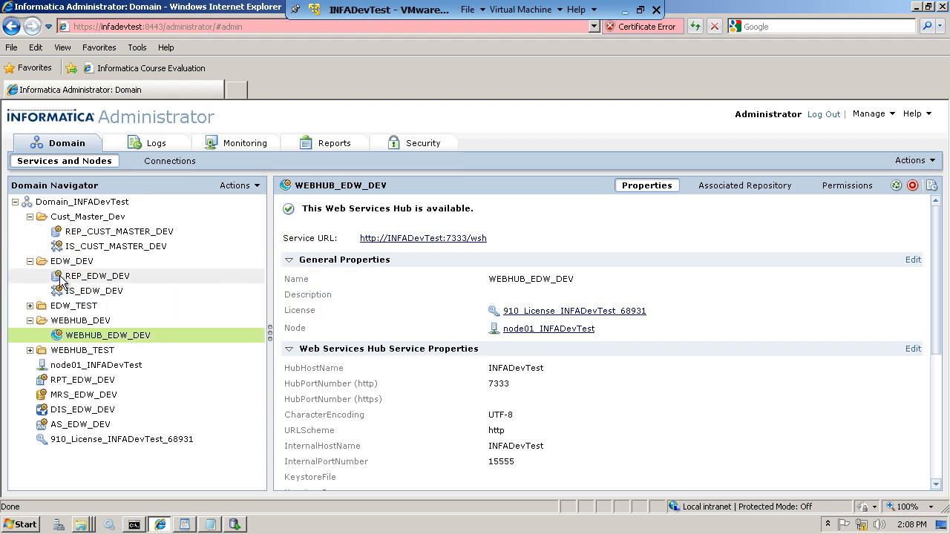
left_click(80, 426)
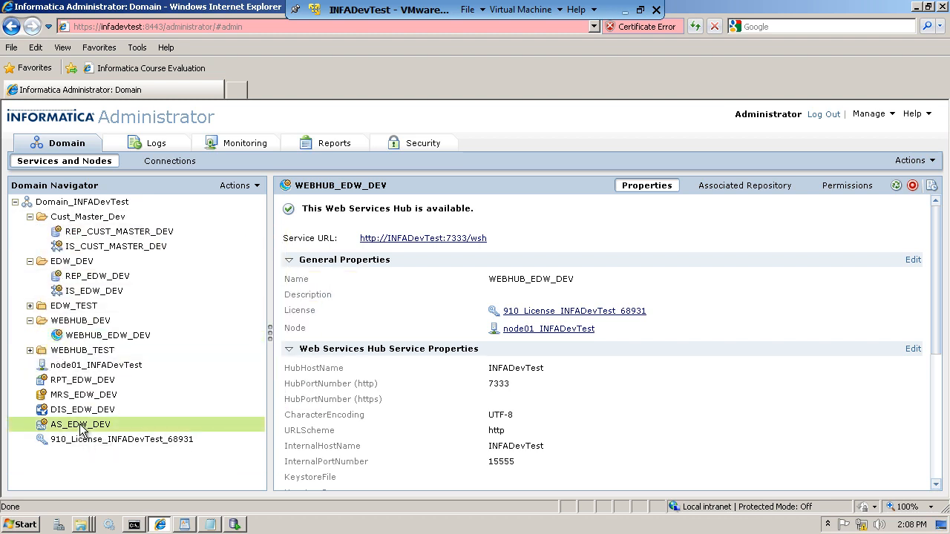
mouse_move(82, 431)
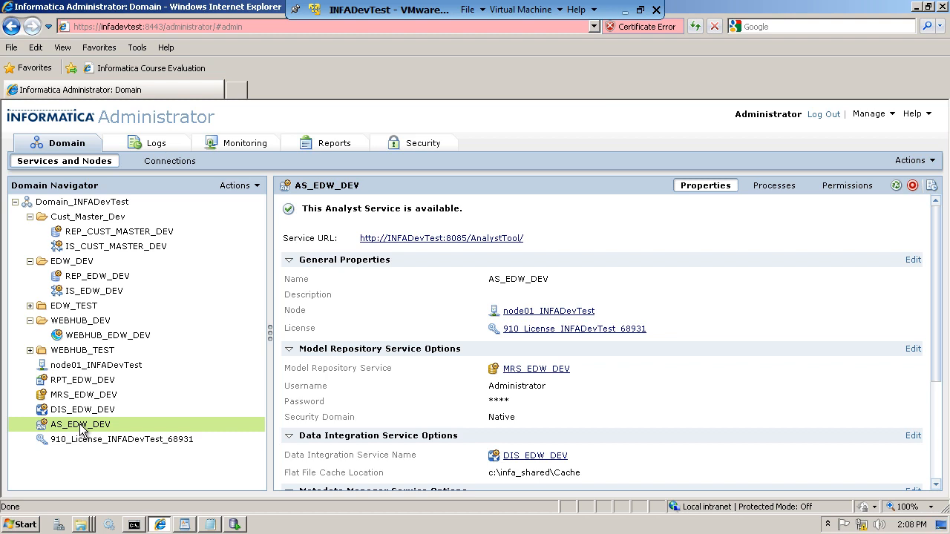
left_click(82, 413)
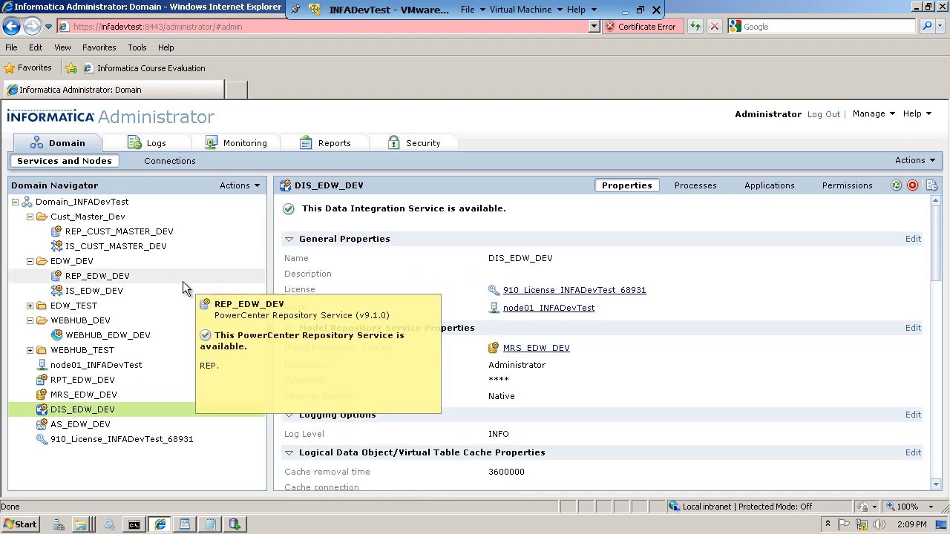
left_click(81, 202)
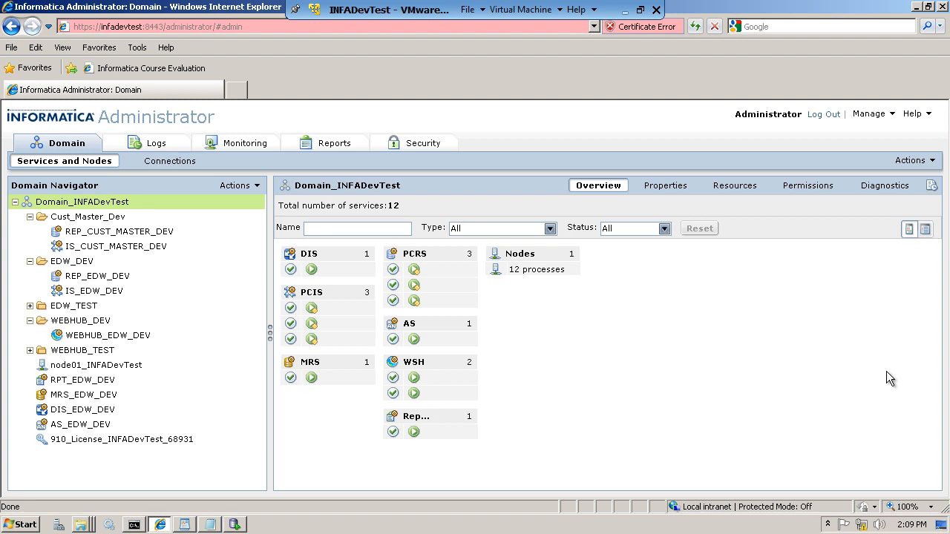
- Collapse the Cust_Master_Dev, EDW_DEV and WEBHUB_DEV folders in the Domain Navigator
left_click_drag(72, 217, 30, 236)
left_click(30, 231)
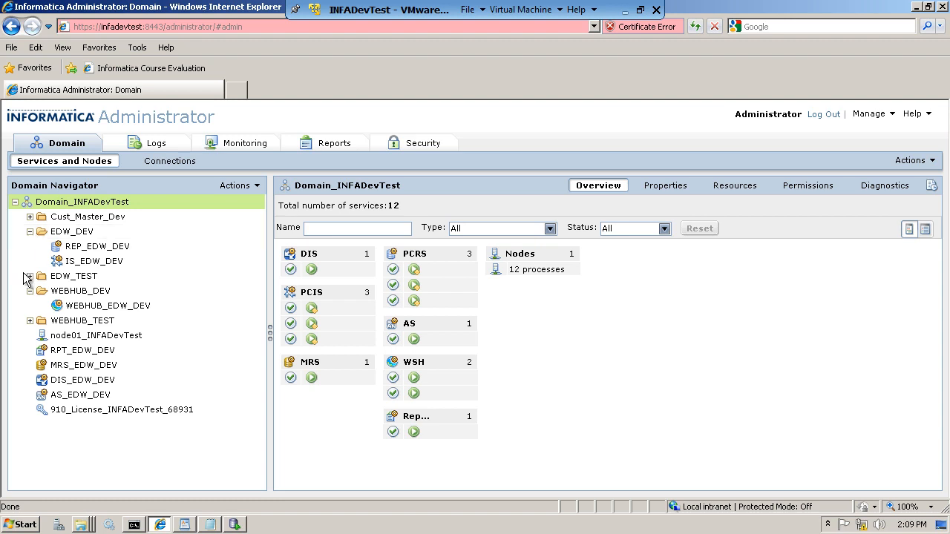
left_click(29, 289)
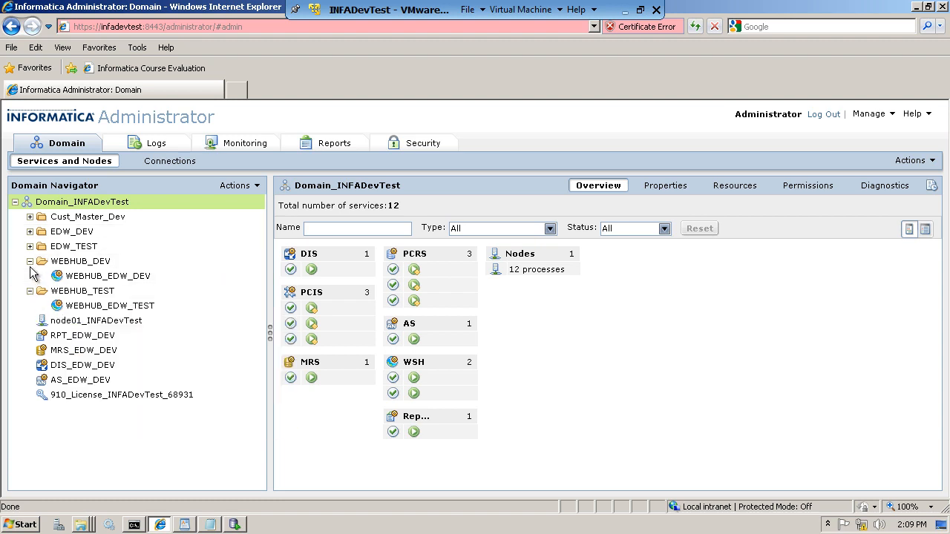
left_click(30, 263)
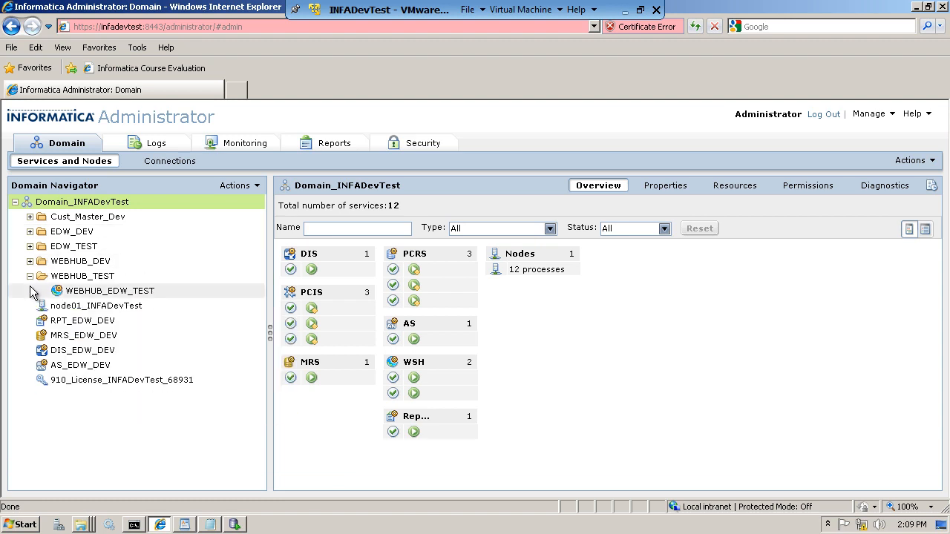
- Shut down Domain_INFADevTest from the Actions menu, confirming both prompts
left_click(933, 165)
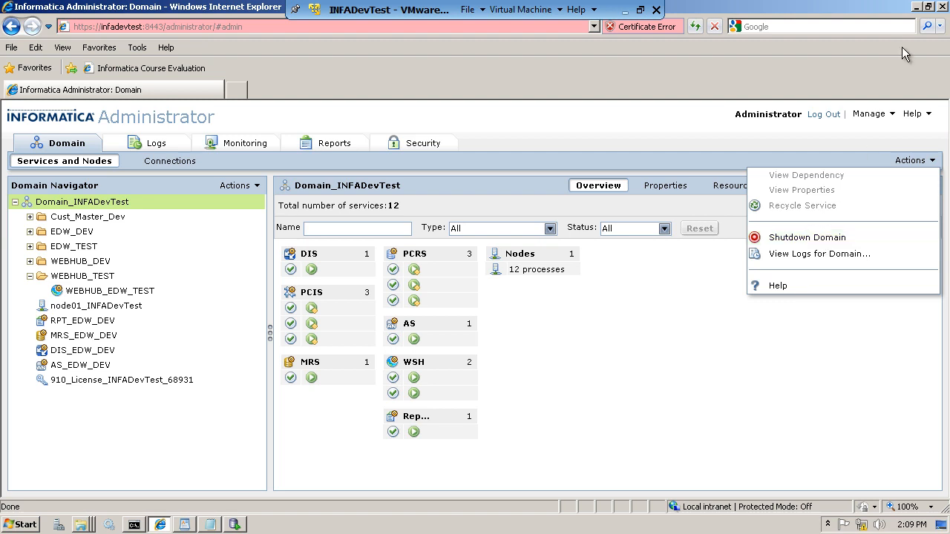
left_click(807, 237)
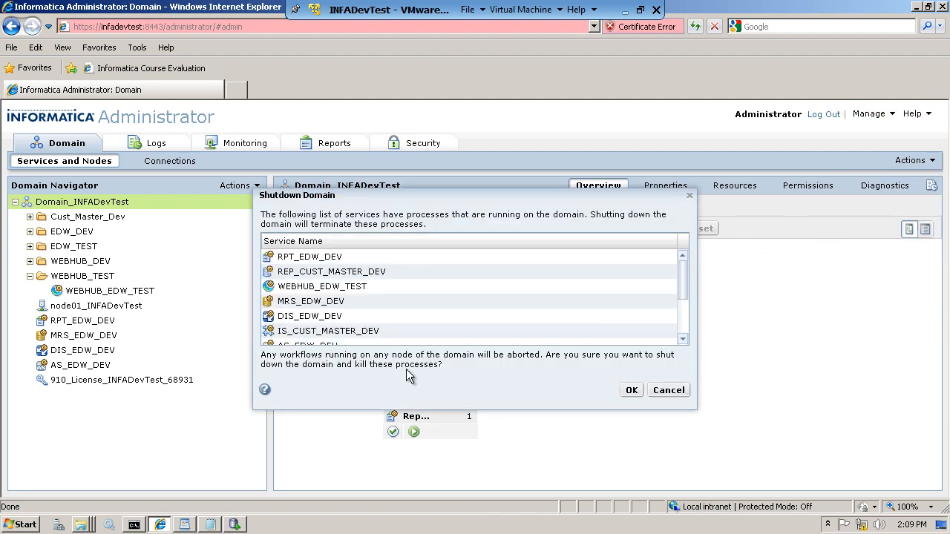
left_click(627, 393)
left_click(593, 363)
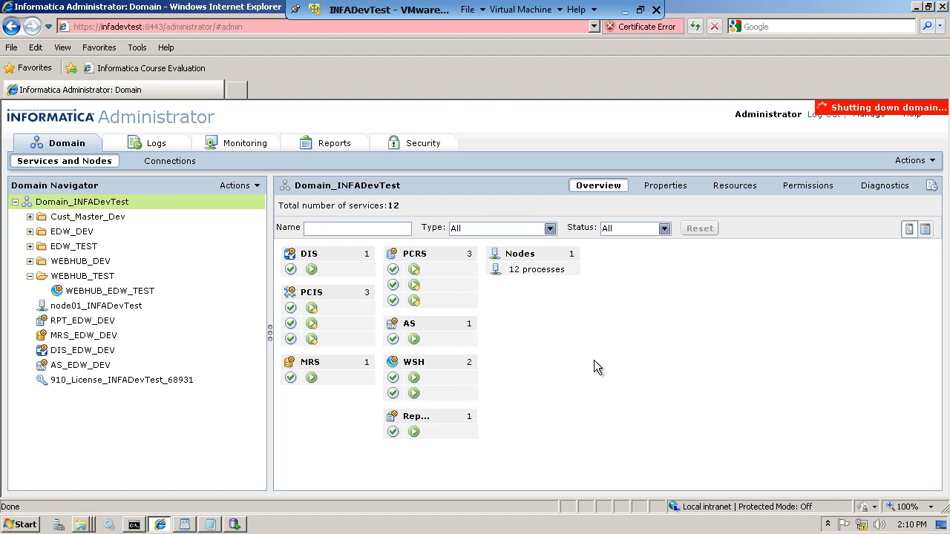
- Glance at the WordPad course notes, then bring the Informatica Administrator browser back
left_click(917, 8)
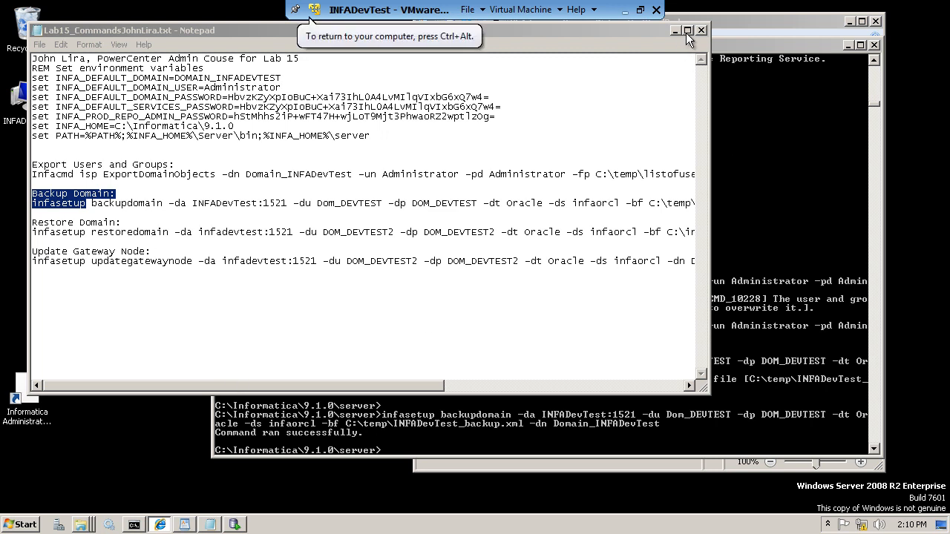
left_click(751, 27)
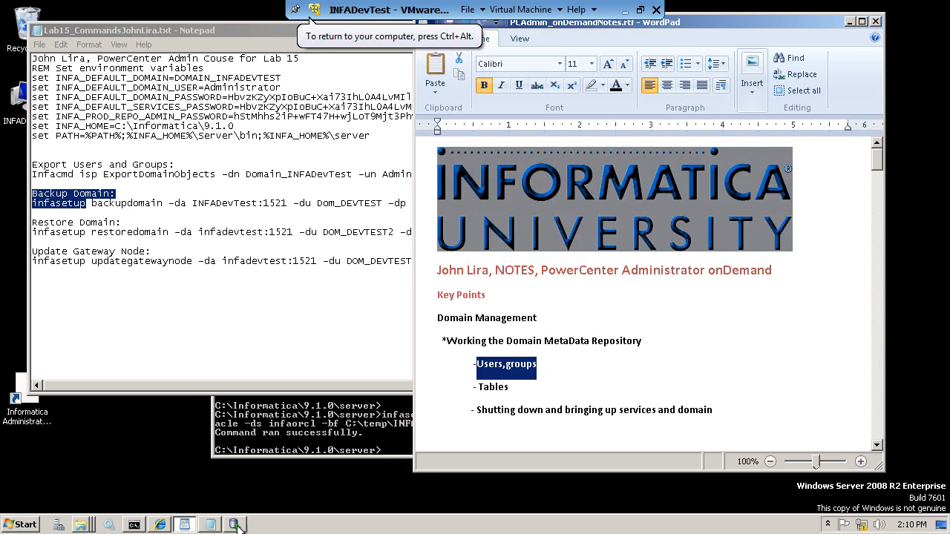
left_click(162, 525)
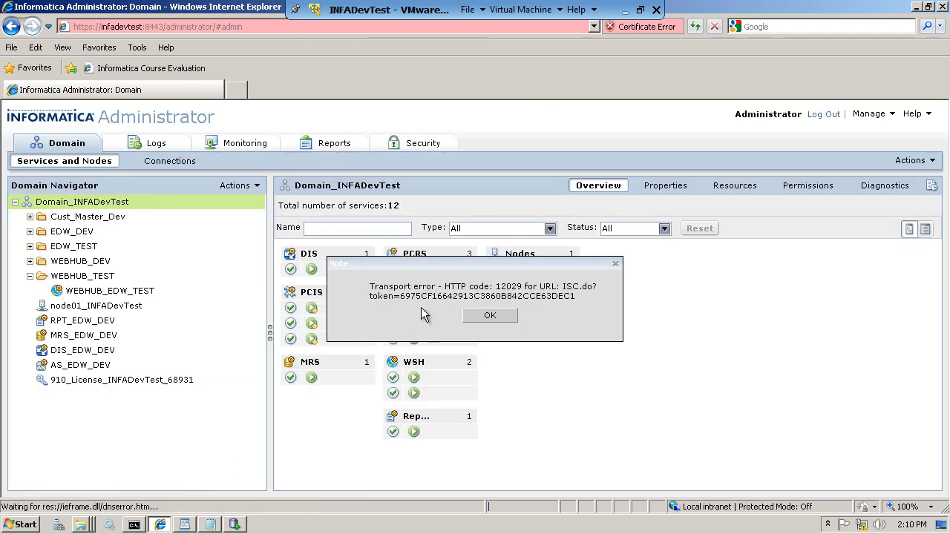
- Dismiss the three transport error dialogs and minimize the browser
left_click(509, 318)
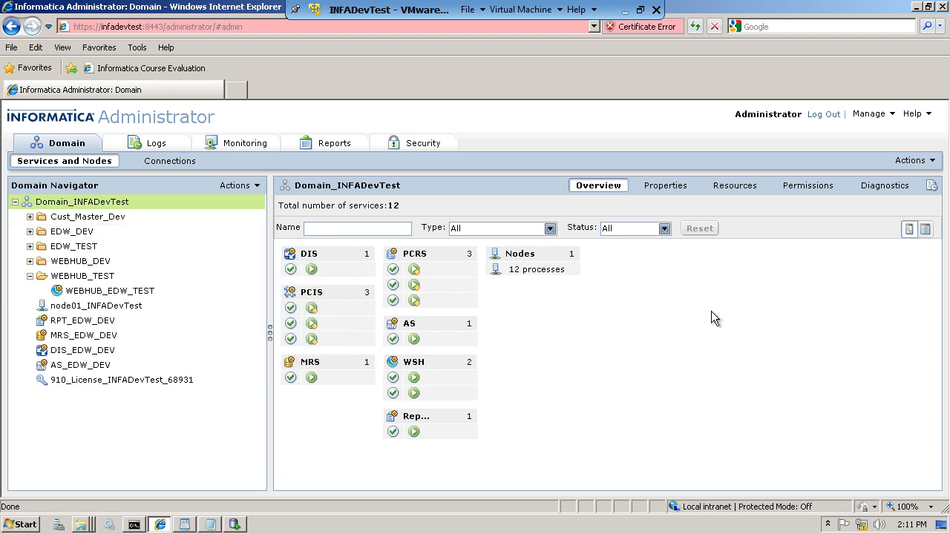
left_click(490, 316)
left_click(499, 318)
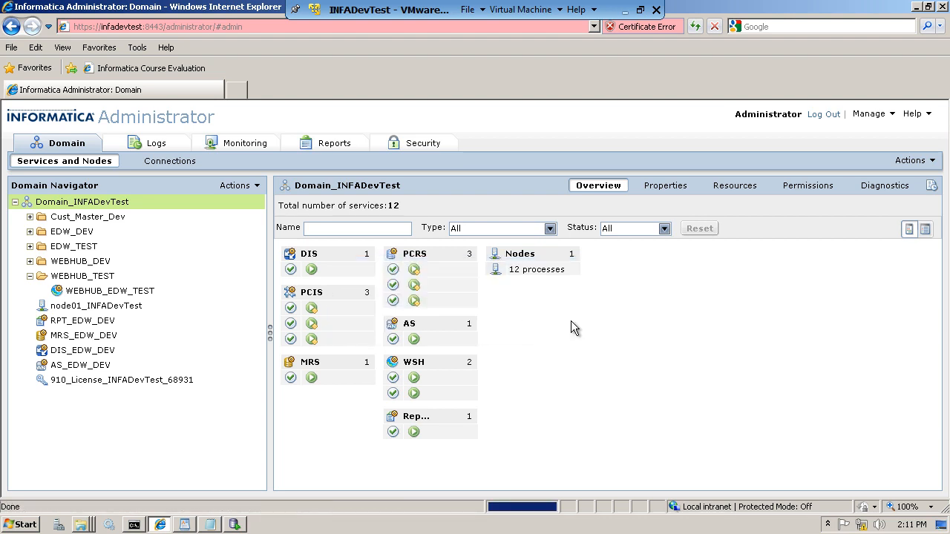
left_click(917, 11)
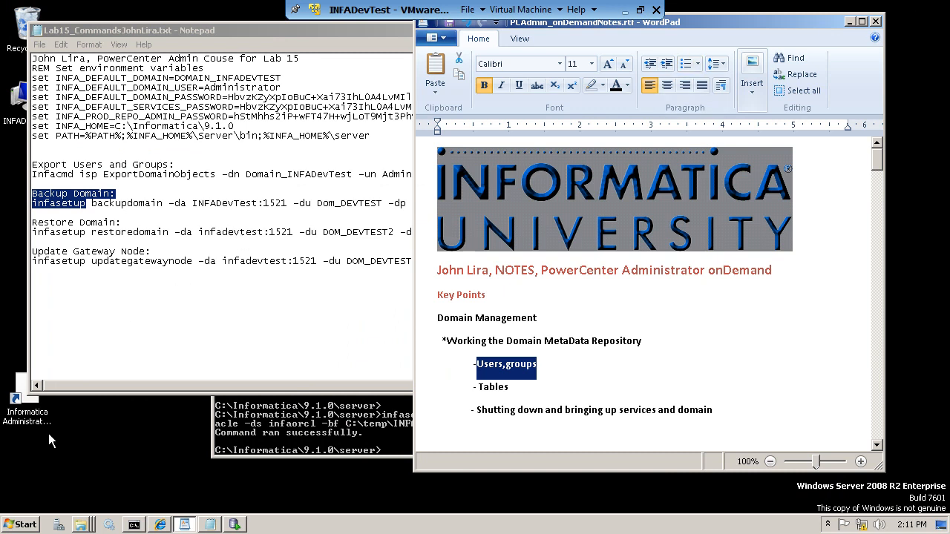
- Check in Windows Services that the Informatica 9.1.0 service is not running
left_click(113, 527)
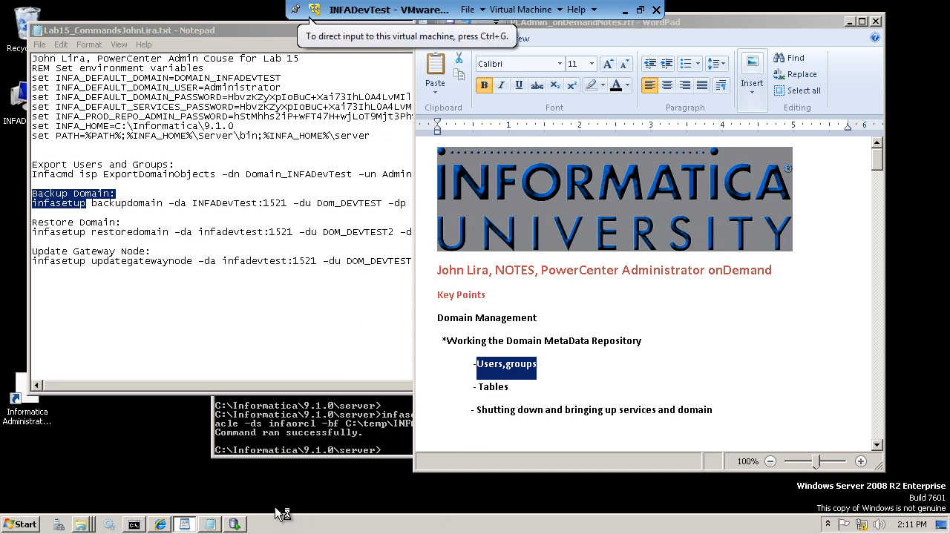
left_click(162, 524)
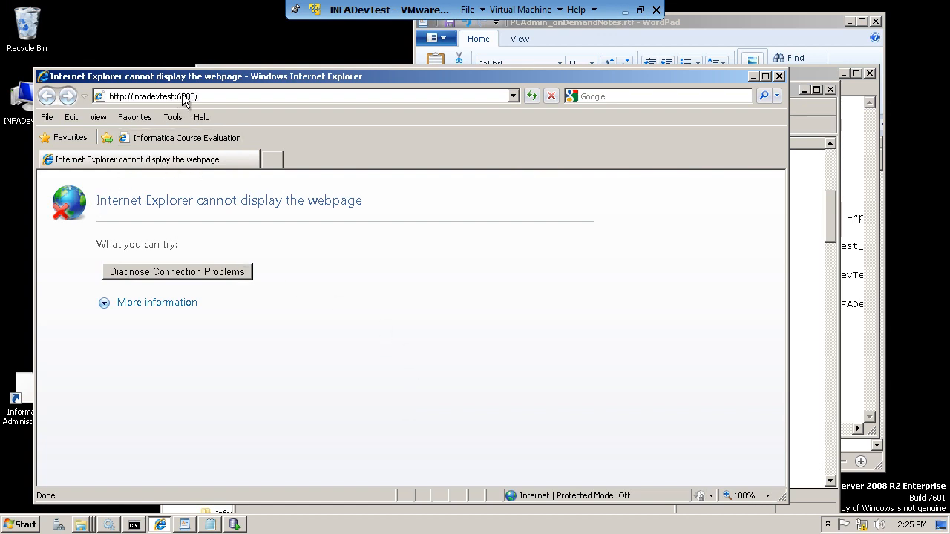
mouse_move(109, 525)
left_click(103, 506)
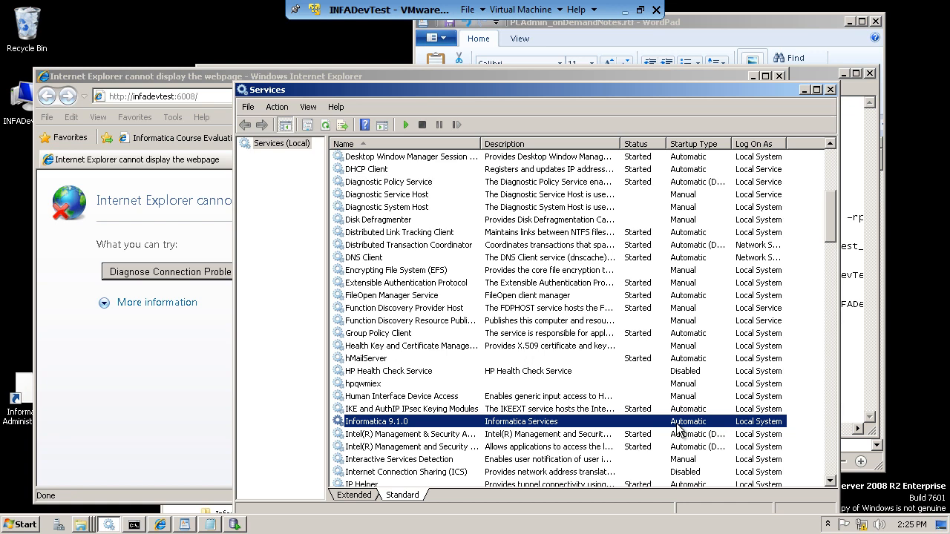
- Minimize Services, close the unreachable browser page, and bring up Oracle SQL Developer
left_click(803, 90)
left_click(777, 76)
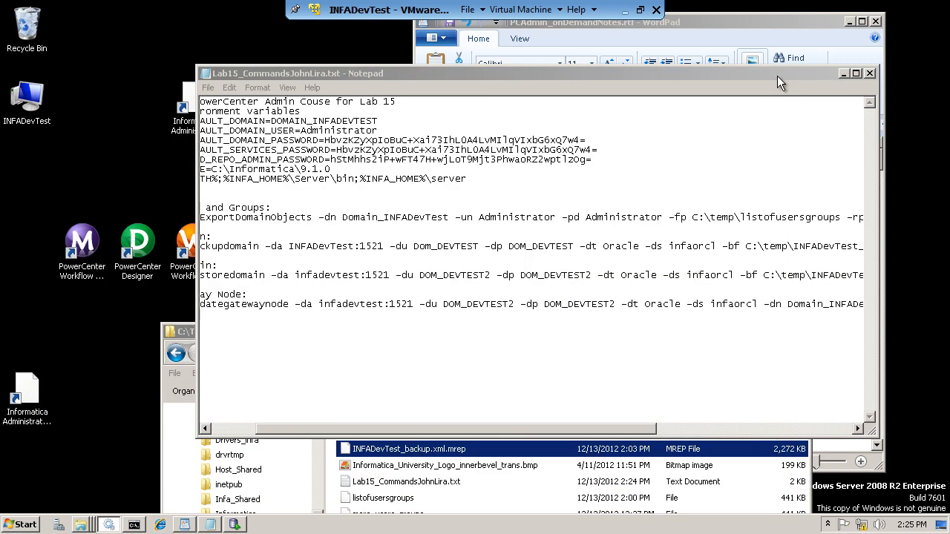
left_click(234, 525)
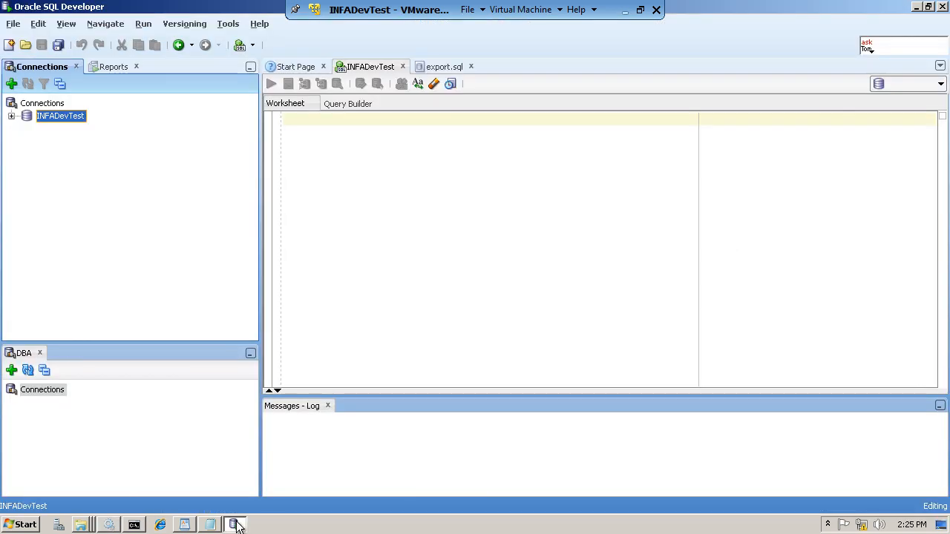
- Expand the INFADevTest connection and its Other Users list
left_click(11, 116)
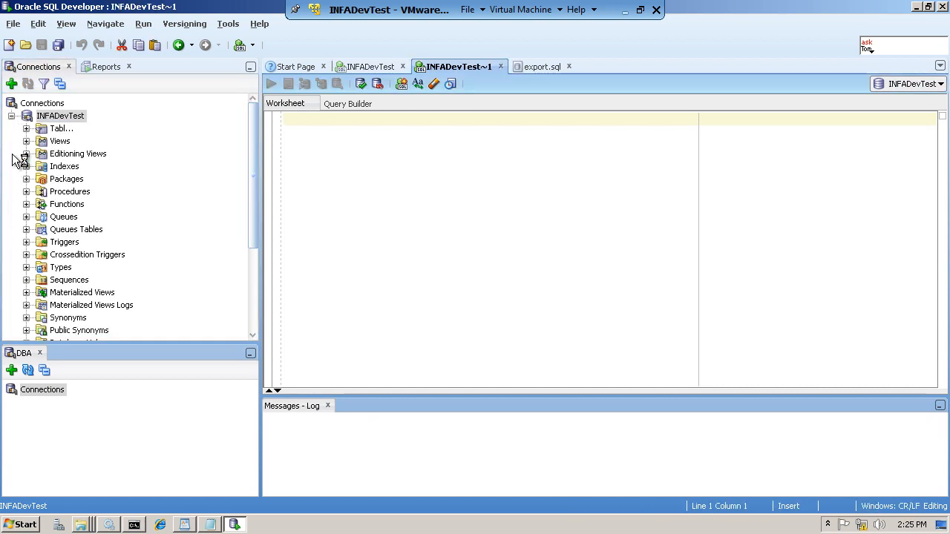
left_click_drag(256, 201, 253, 293)
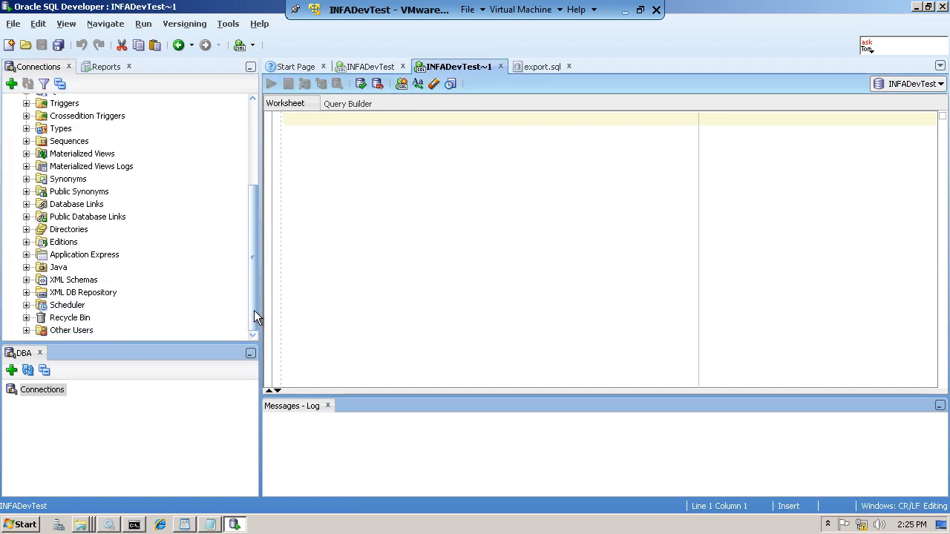
left_click(25, 330)
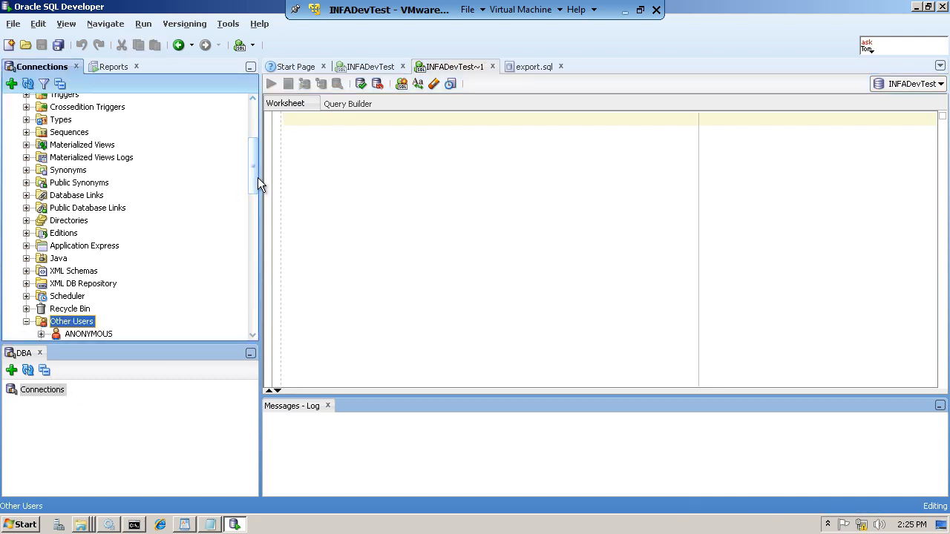
left_click_drag(258, 183, 248, 237)
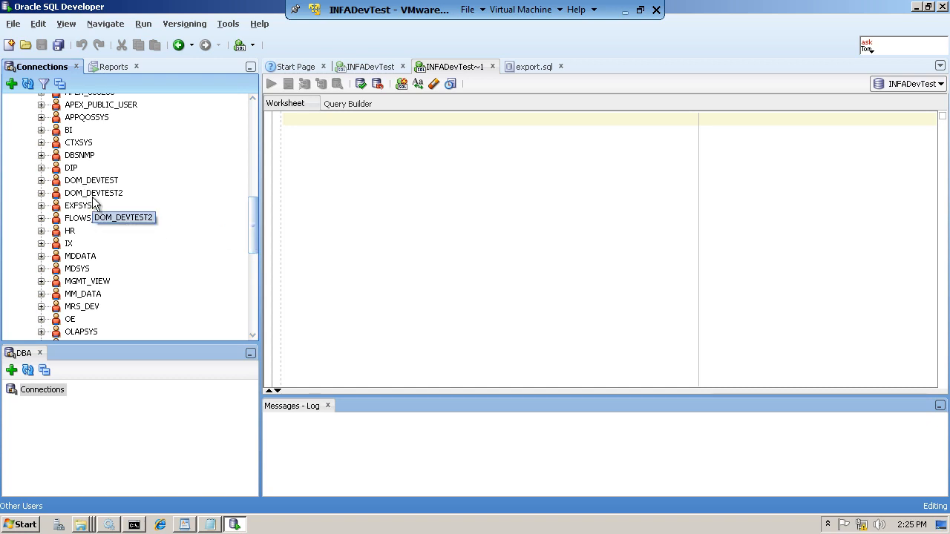
- Expand DOM_DEVTEST2 to check its tables, collapse it, and minimize SQL Developer
left_click(40, 192)
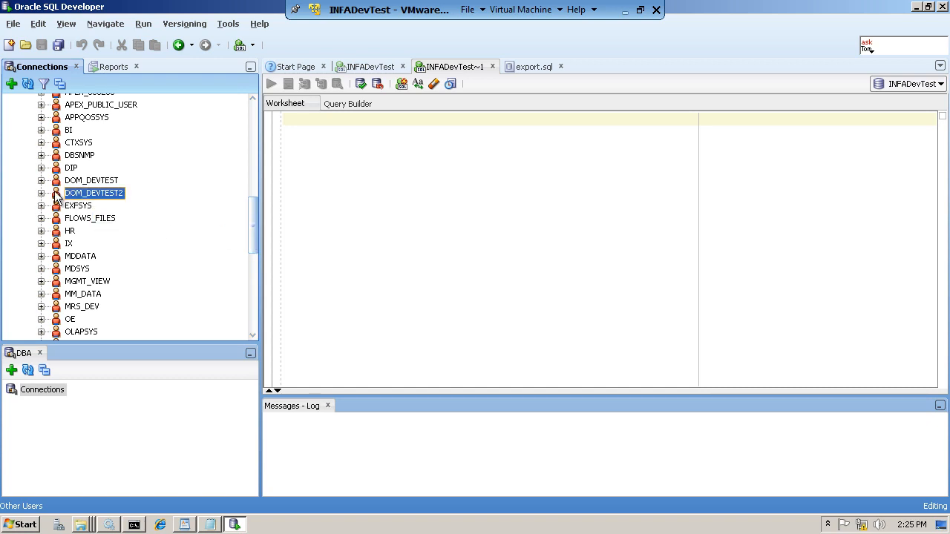
left_click(41, 193)
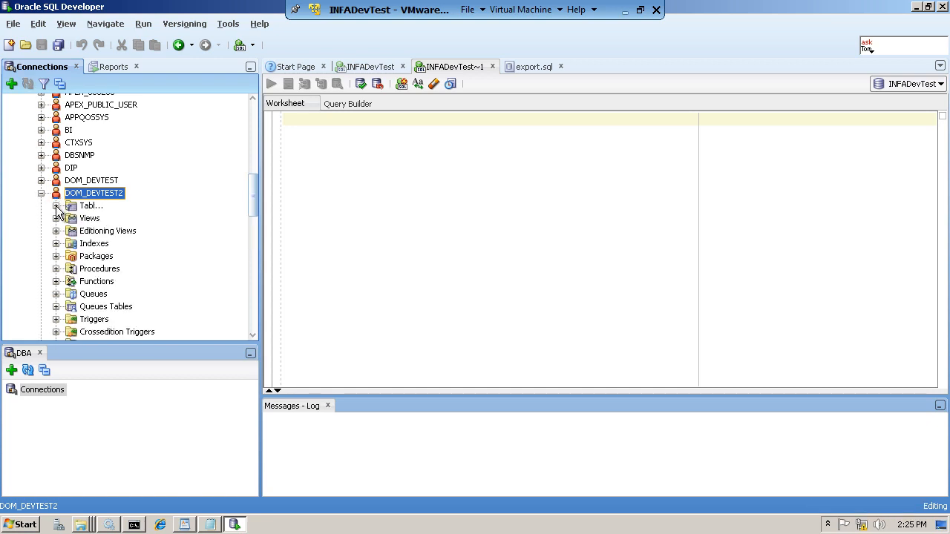
left_click(100, 206)
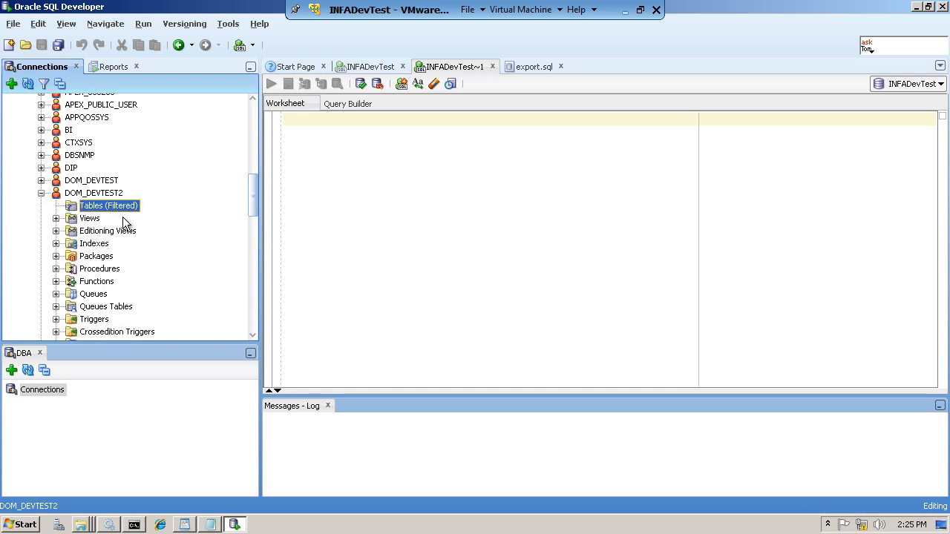
left_click(40, 193)
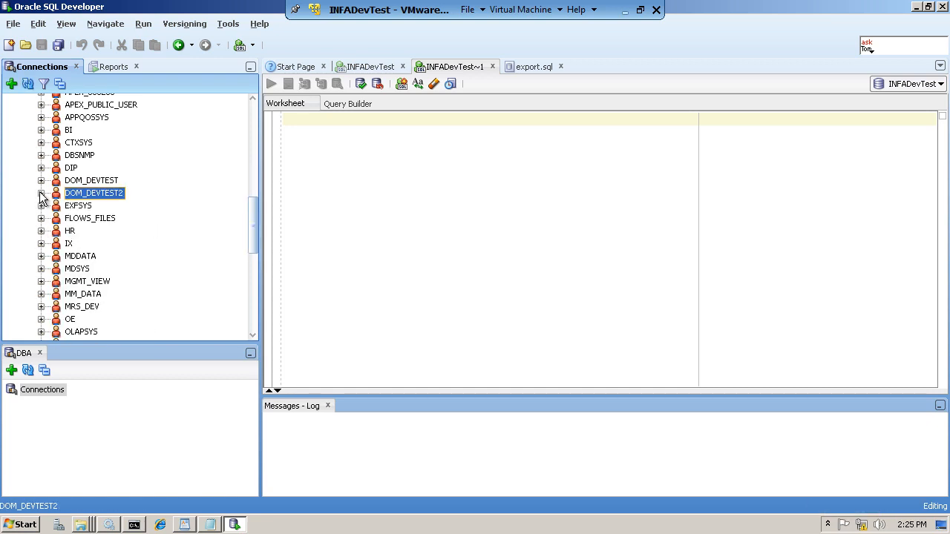
left_click(918, 6)
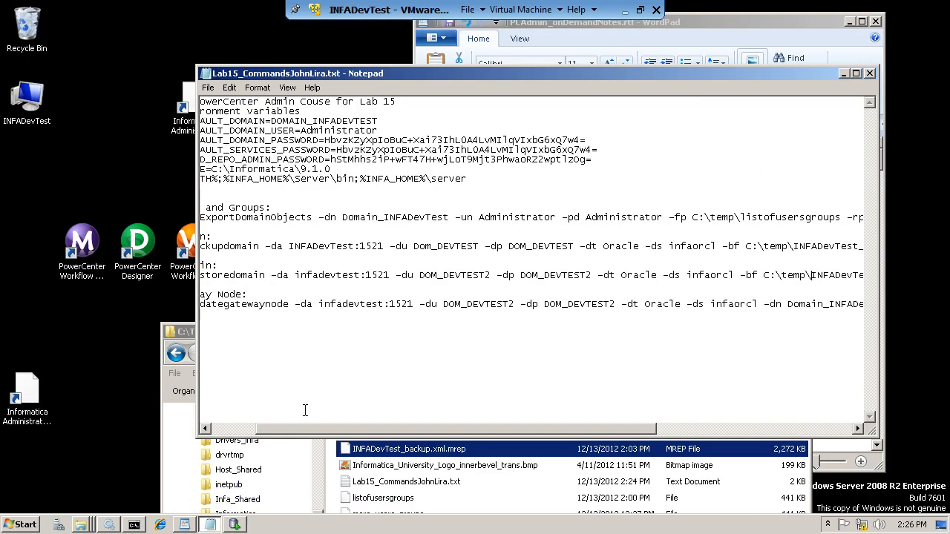
- Copy the full infasetup restoredomain command line from Notepad and switch to Command Prompt
left_click_drag(312, 431, 224, 434)
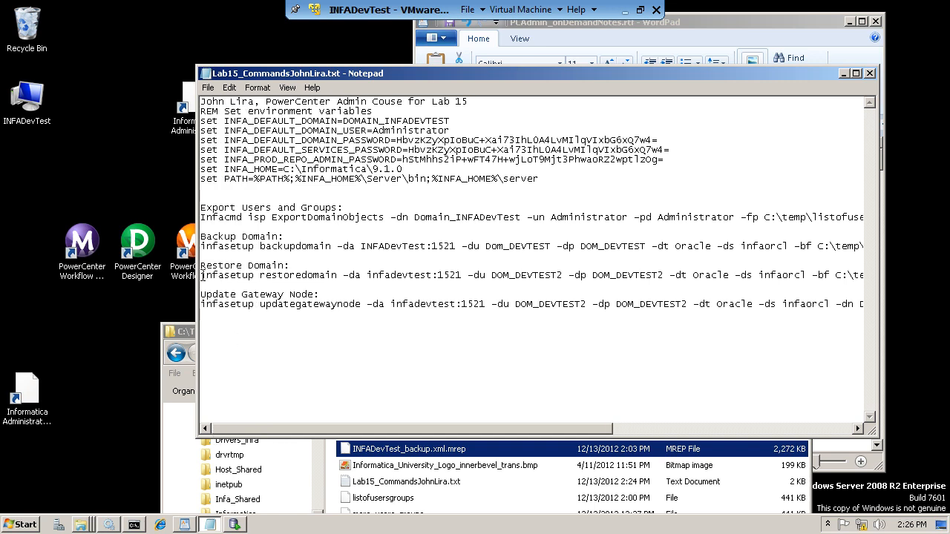
left_click_drag(201, 275, 806, 282)
left_click_drag(502, 429, 666, 423)
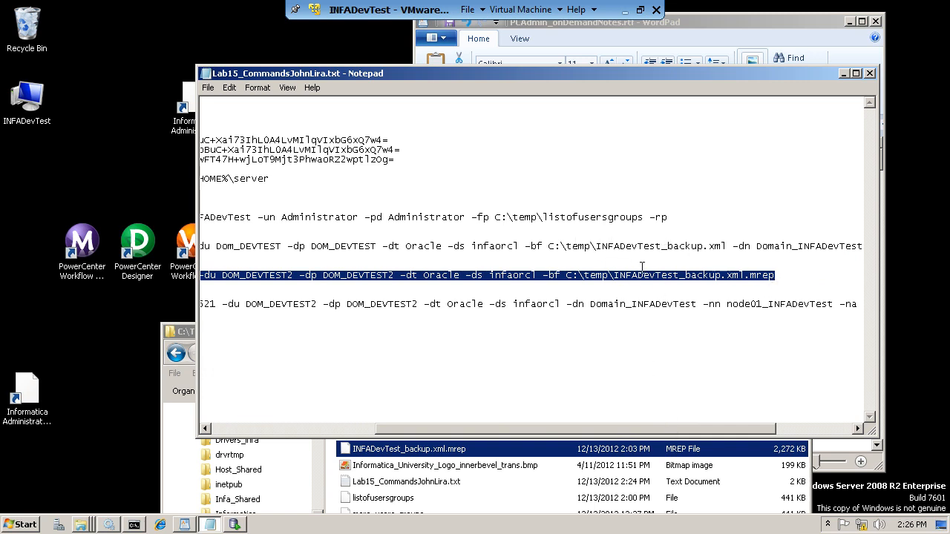
left_click(138, 526)
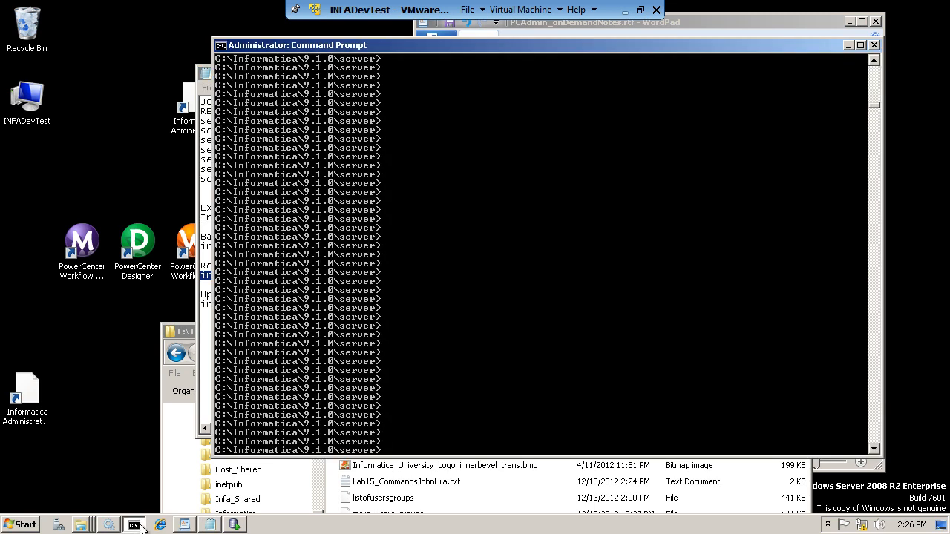
- Paste and run restoredomain to restore C:\temp\INFADevTest_backup.xml.mrep into DOM_DEVTEST2
right_click(387, 448)
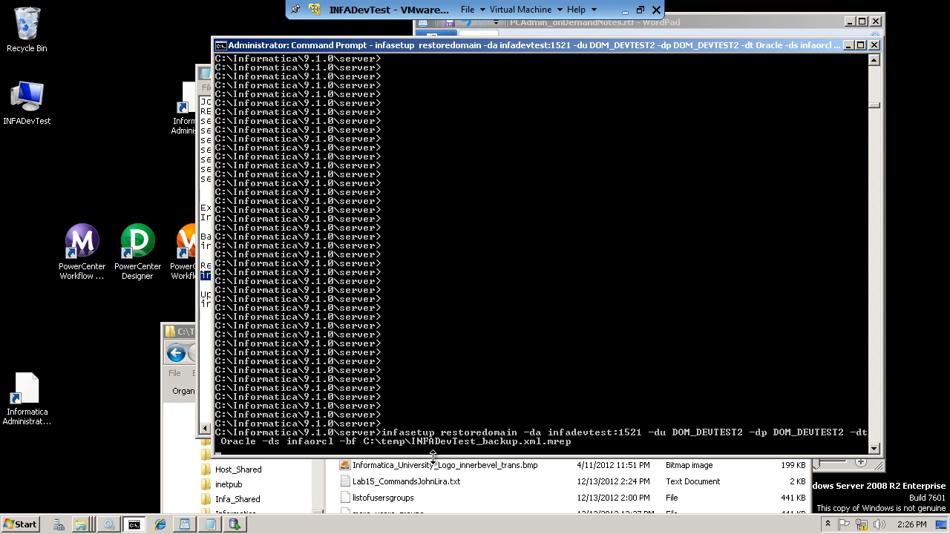
left_click(578, 443)
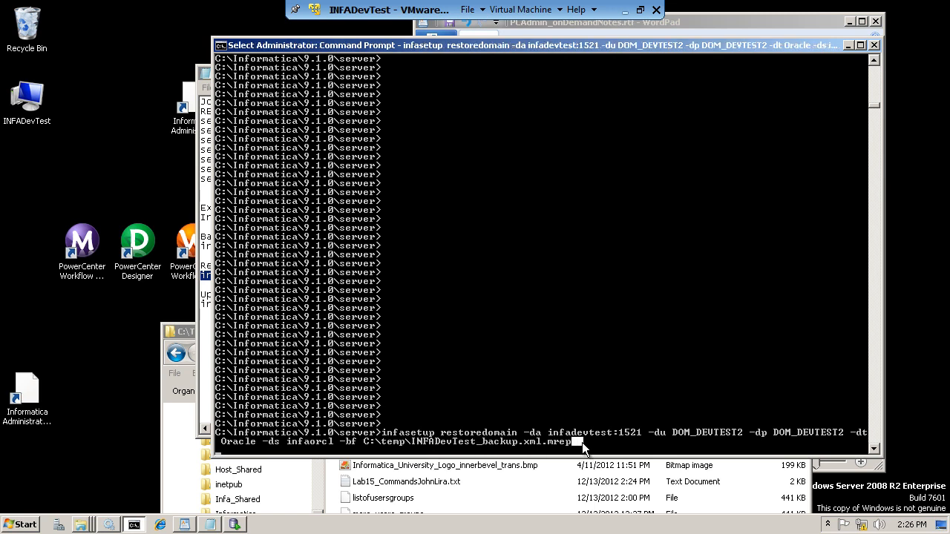
key("Return")
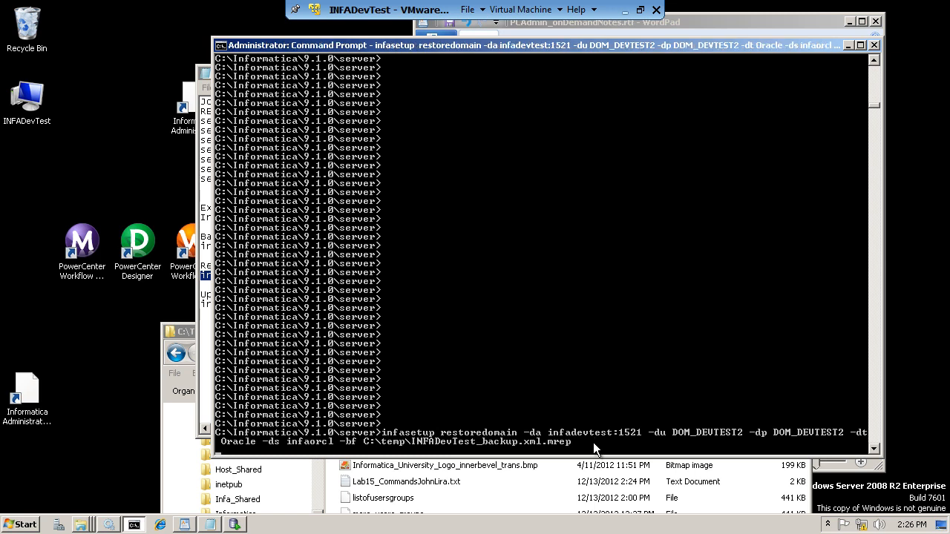
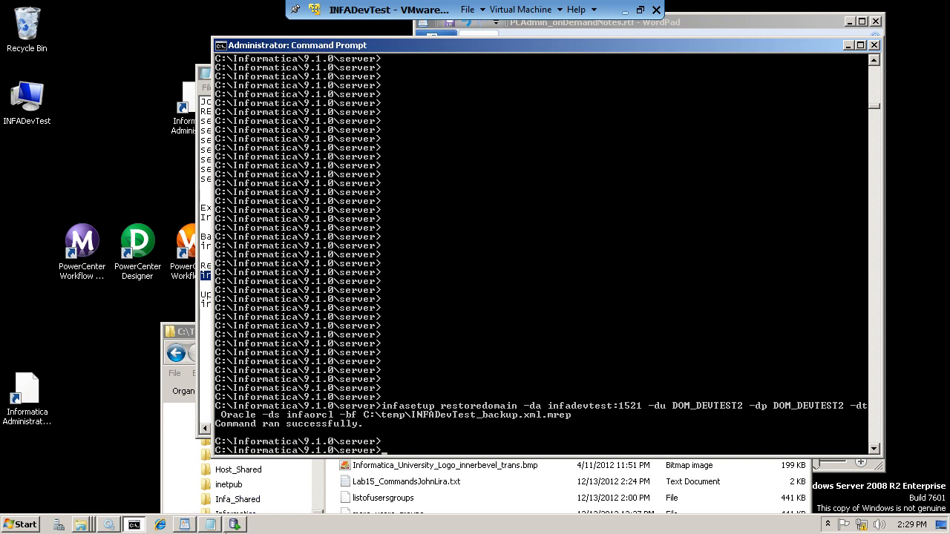
- Bring Oracle SQL Developer in front of the Command Prompt after the successful restore
left_click(244, 524)
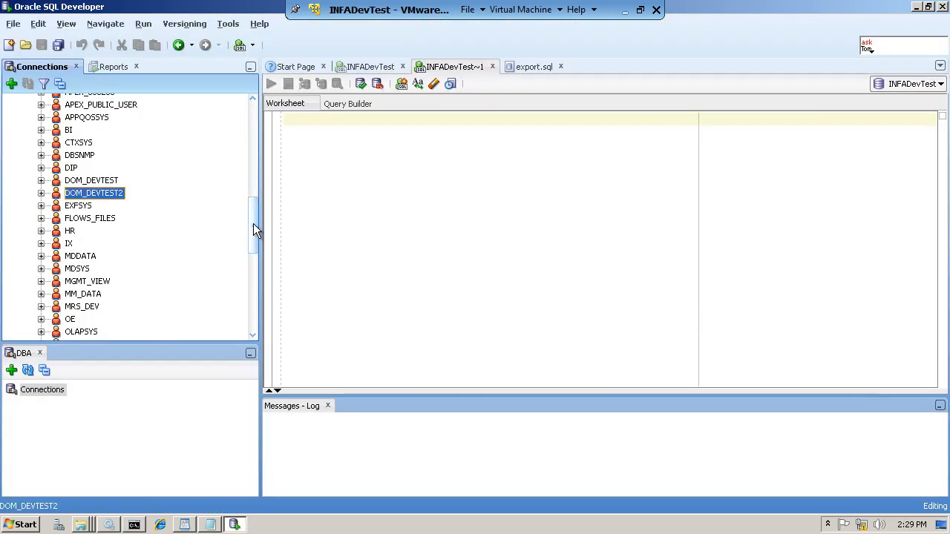
- Refresh the Other Users list of database accounts
mouse_move(253, 223)
left_mouse_down()
mouse_move(249, 125)
mouse_move(257, 225)
left_mouse_up()
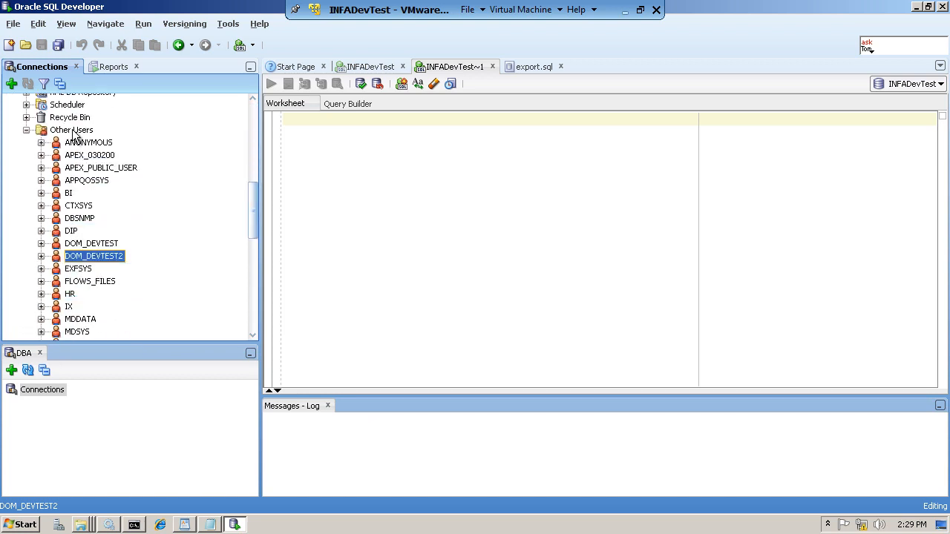
right_click(92, 256)
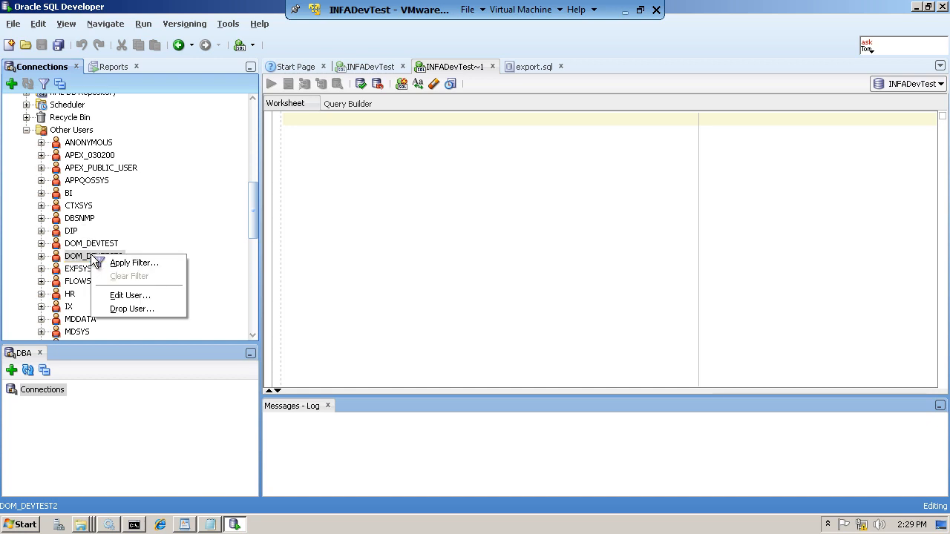
left_click(67, 131)
right_click(66, 131)
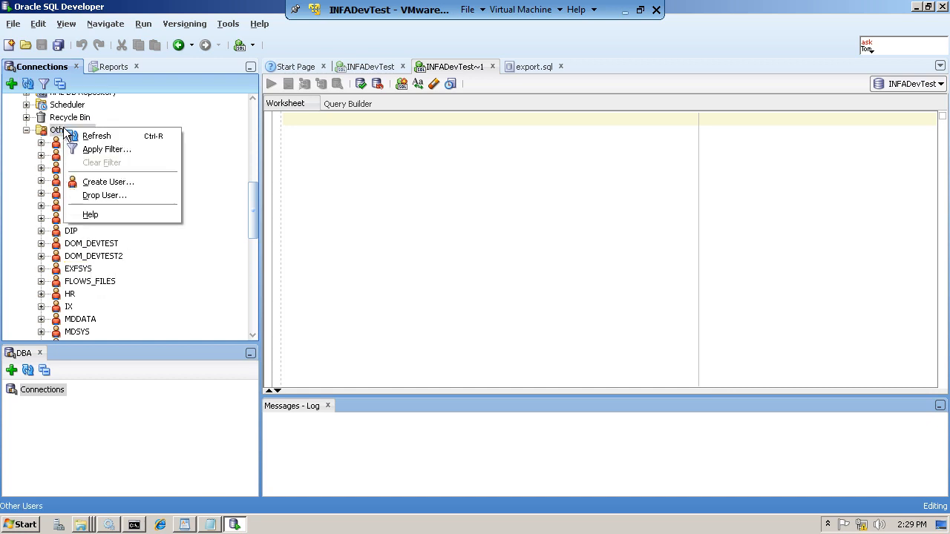
left_click(95, 136)
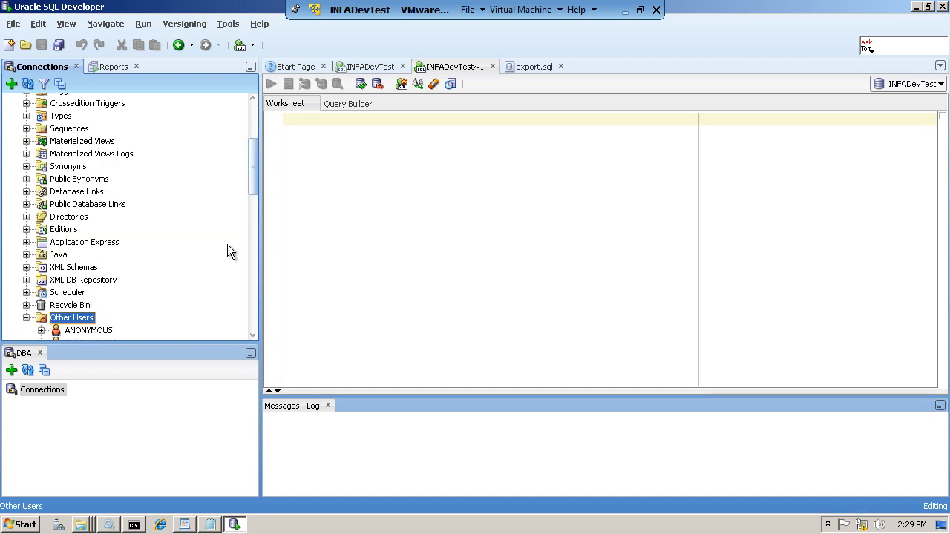
- Expand the DOM_DEVTEST2 tables and open the ISP_MASTER_ELECT_LOCK table
left_click_drag(255, 184, 253, 256)
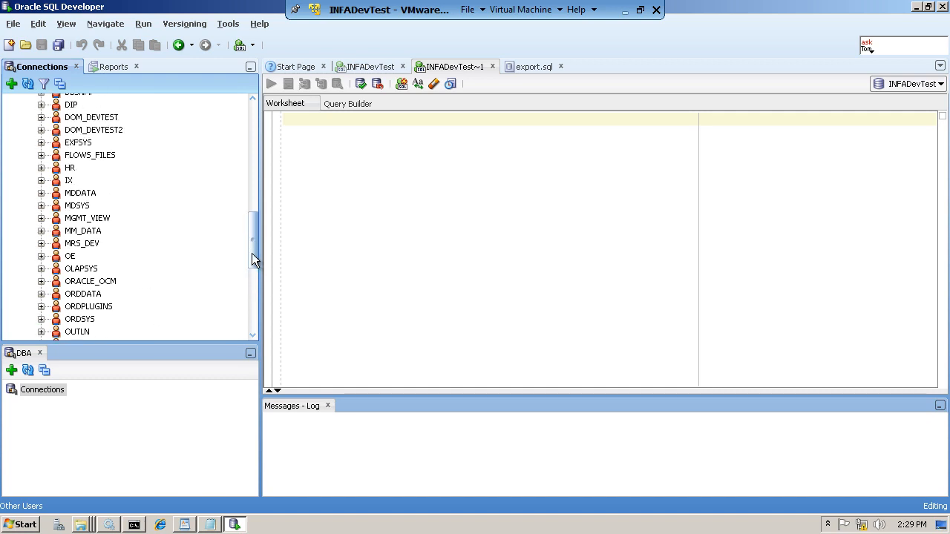
left_click(41, 130)
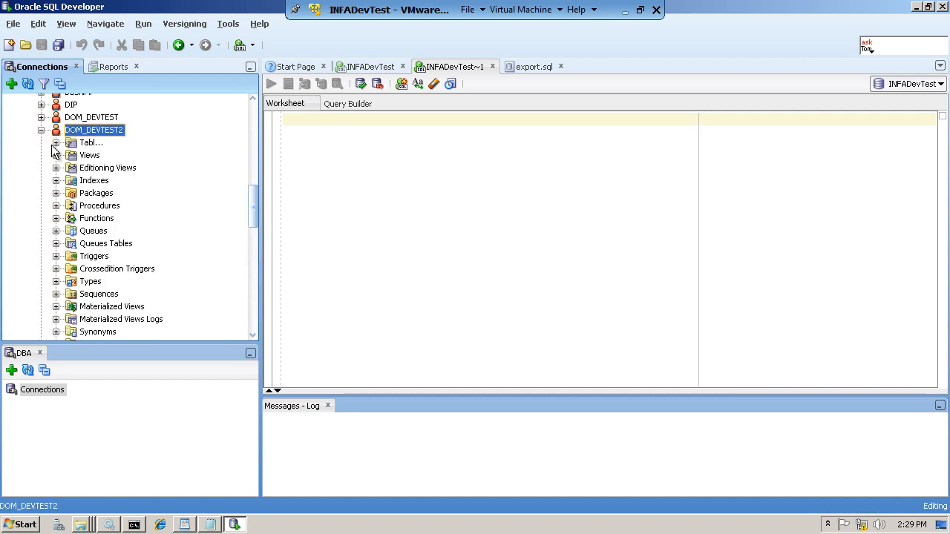
left_click(57, 143)
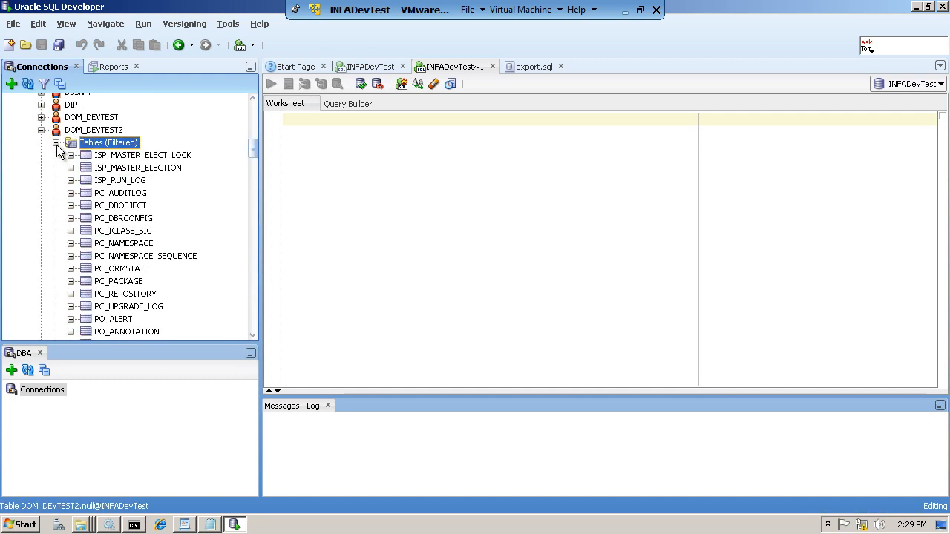
left_click(128, 159)
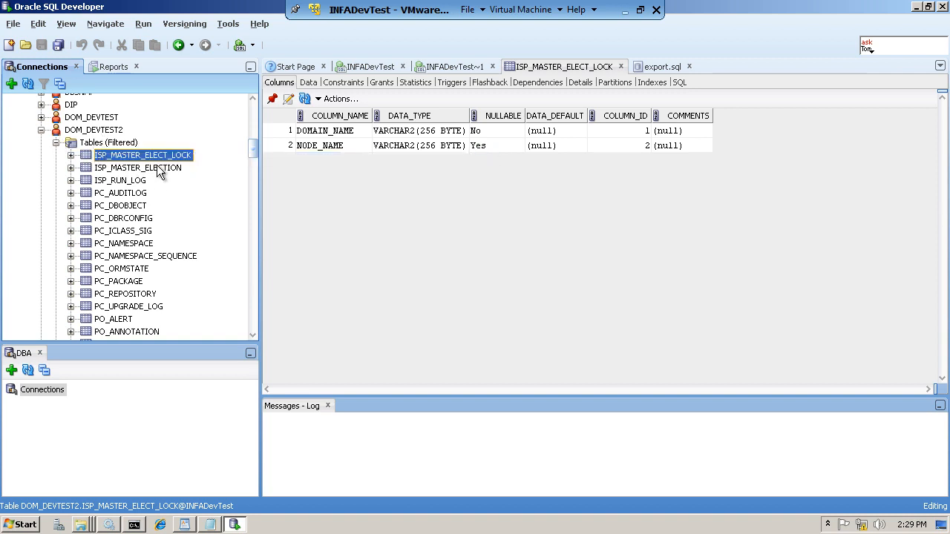
- View the ISP_MASTER_ELECT_LOCK data row, retrying once, then collapse the DOM_DEVTEST2 tree
left_click(308, 85)
left_click(512, 216)
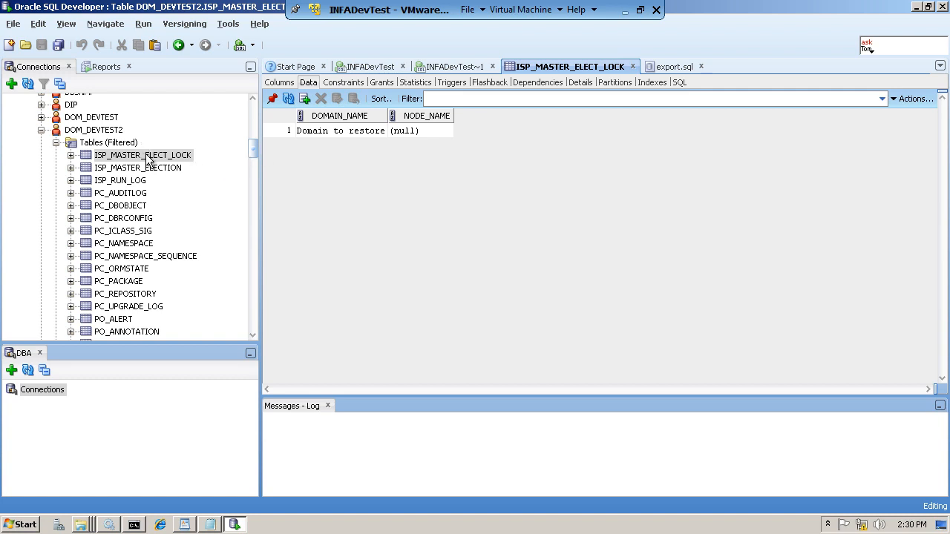
left_click(55, 142)
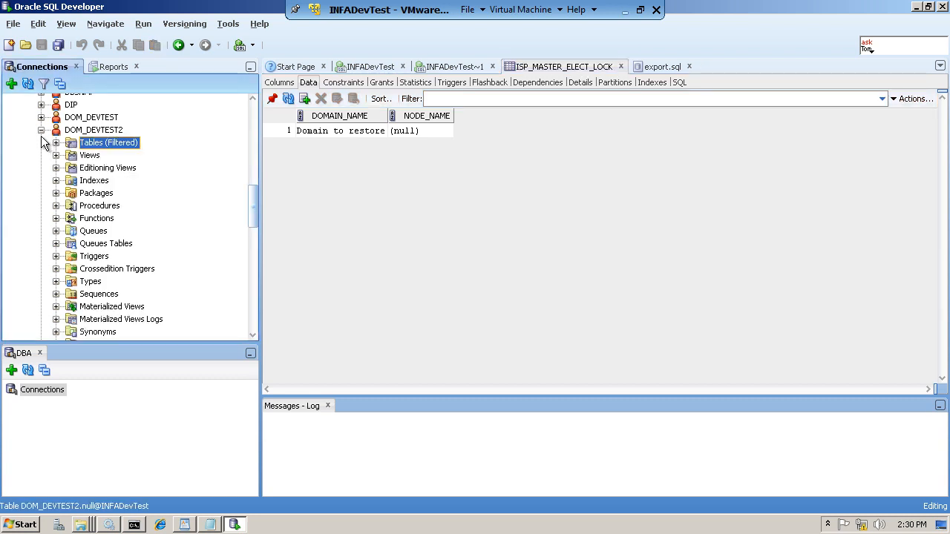
left_click(41, 130)
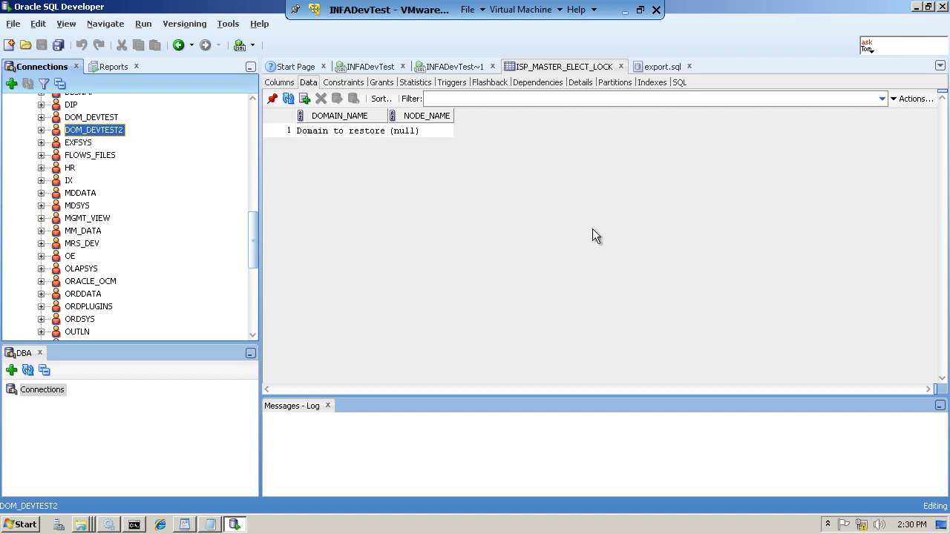
- Disconnect the INFADevTest database connection
left_click_drag(248, 214, 253, 104)
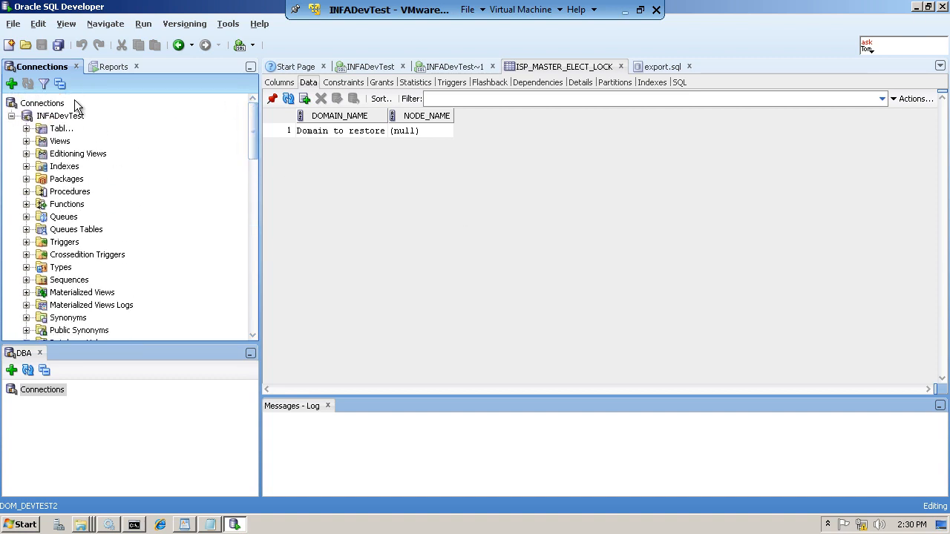
right_click(62, 121)
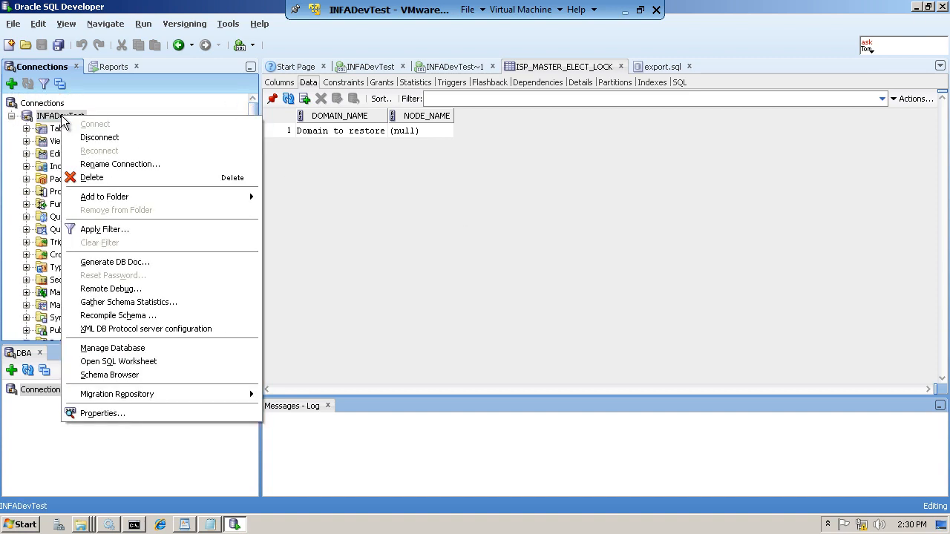
left_click(121, 138)
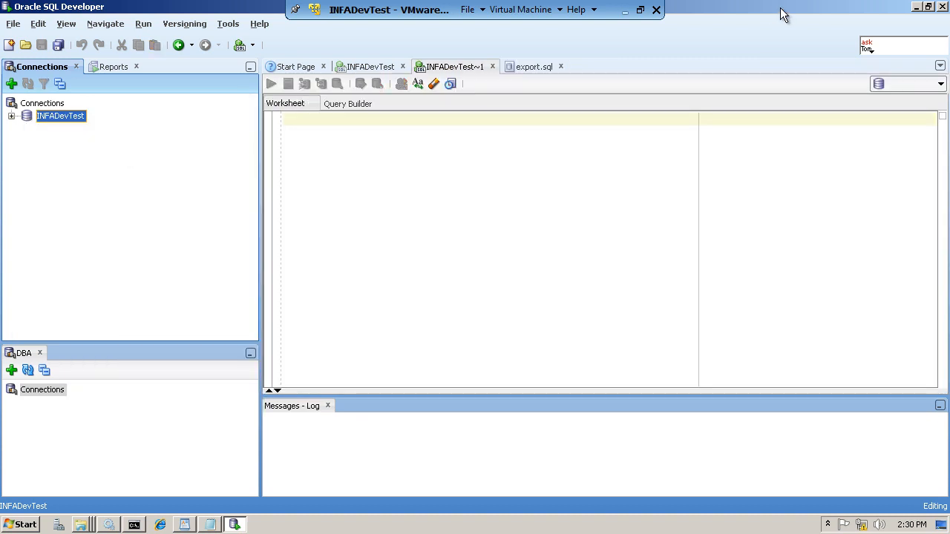
- Copy the full infasetup updategatewaynode command line from the Lab15_CommandsJohnLira.txt notes
left_click(917, 7)
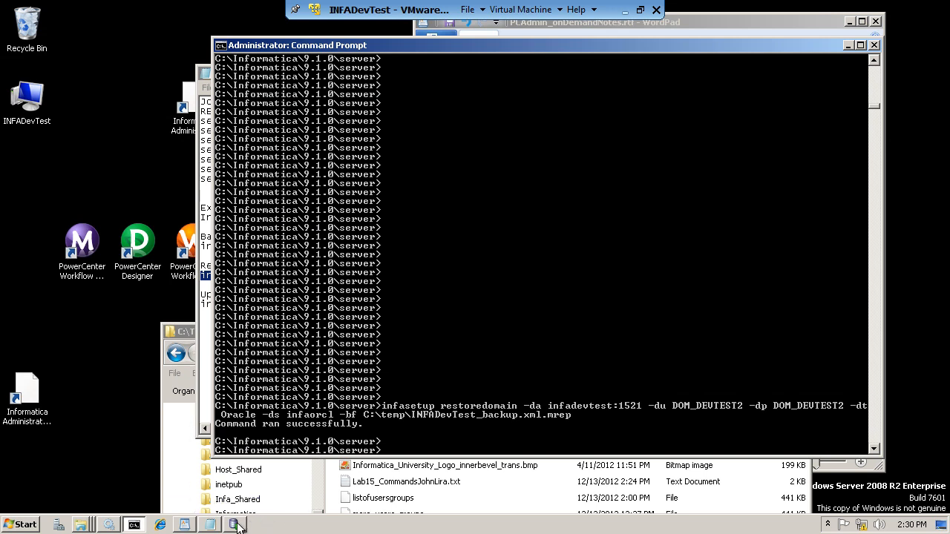
mouse_move(212, 527)
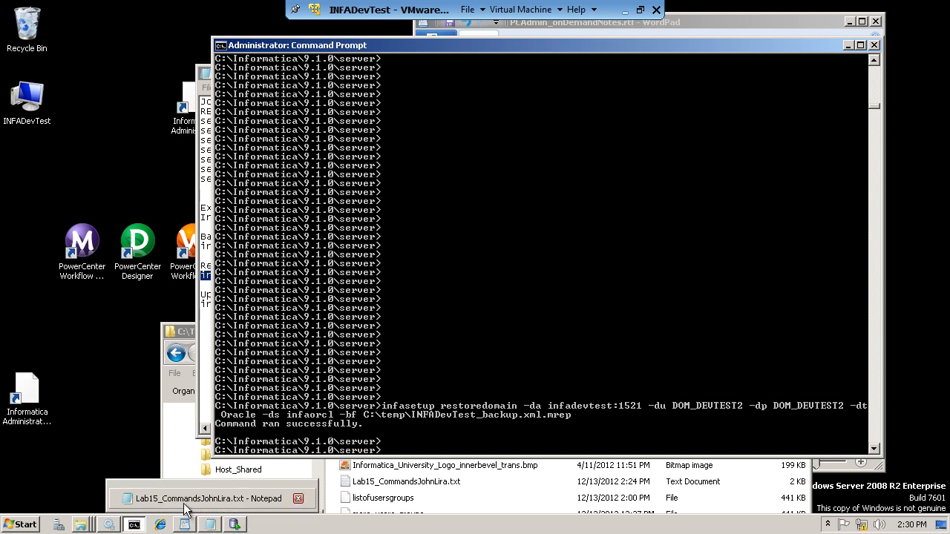
left_click(190, 499)
left_click(300, 339)
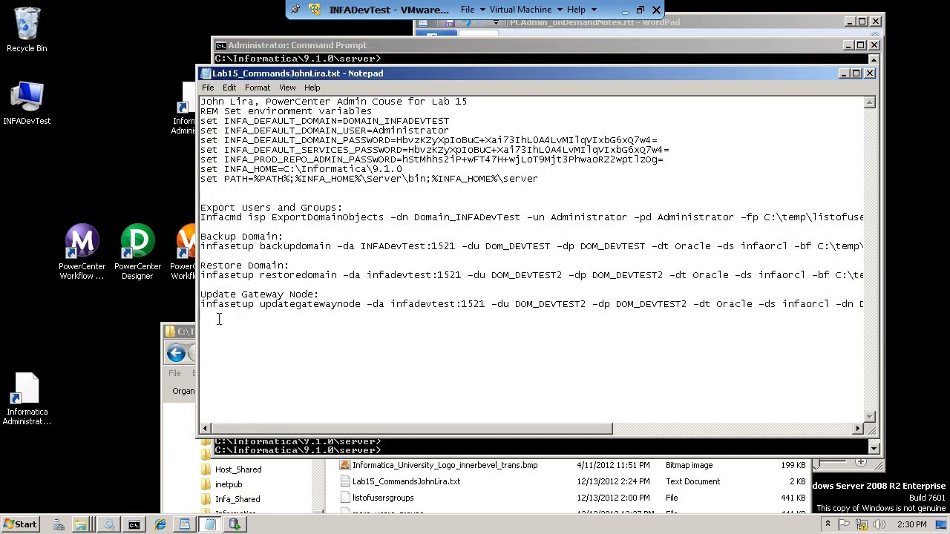
left_click_drag(202, 304, 346, 308)
left_click_drag(347, 308, 872, 306)
key("cmd+c")
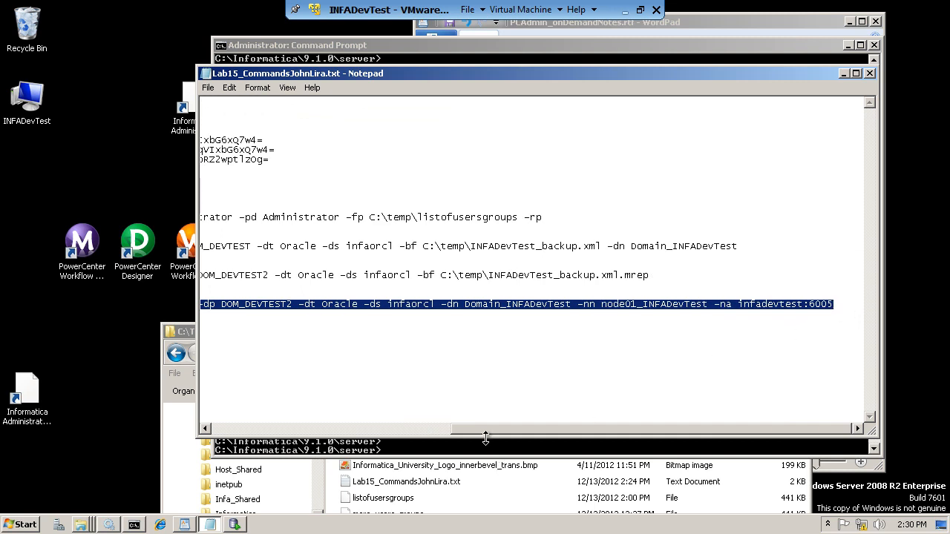
left_click_drag(486, 431, 220, 434)
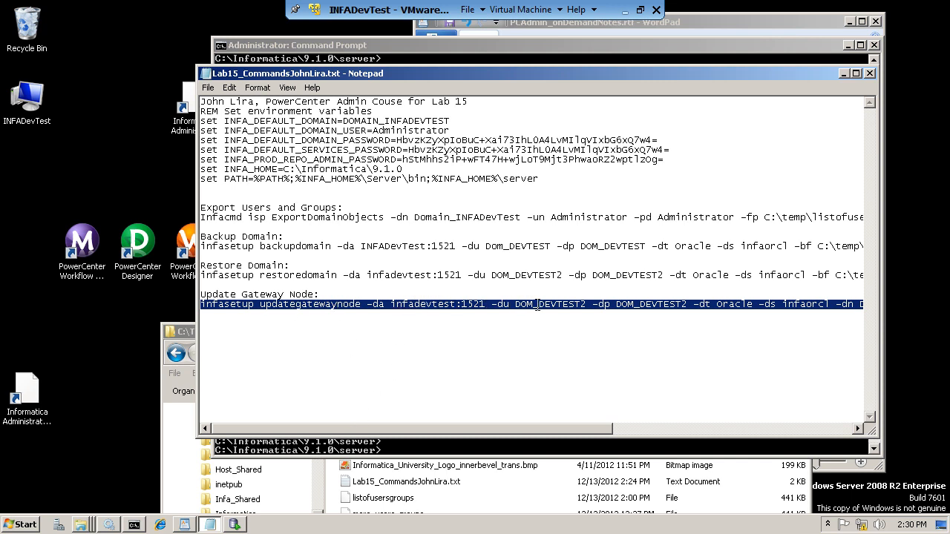
left_click_drag(502, 430, 723, 416)
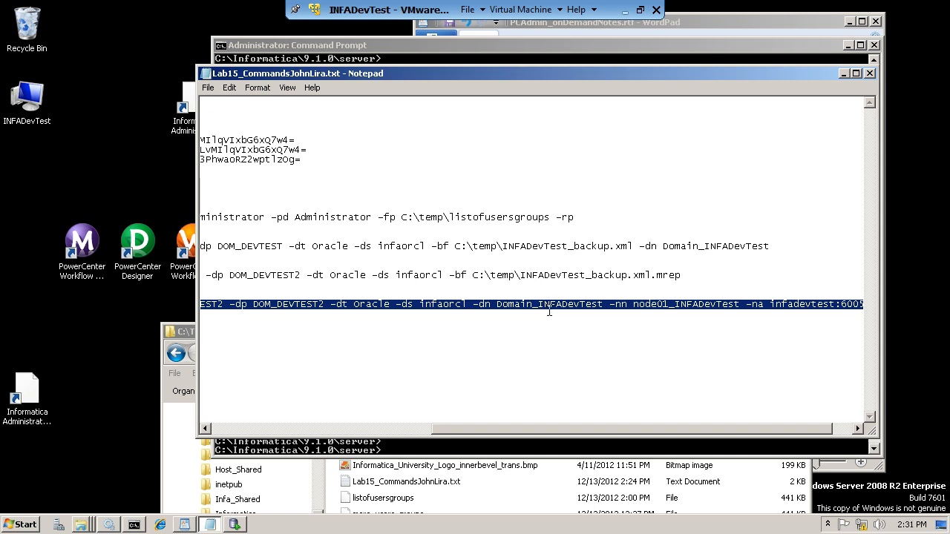
left_click(498, 446)
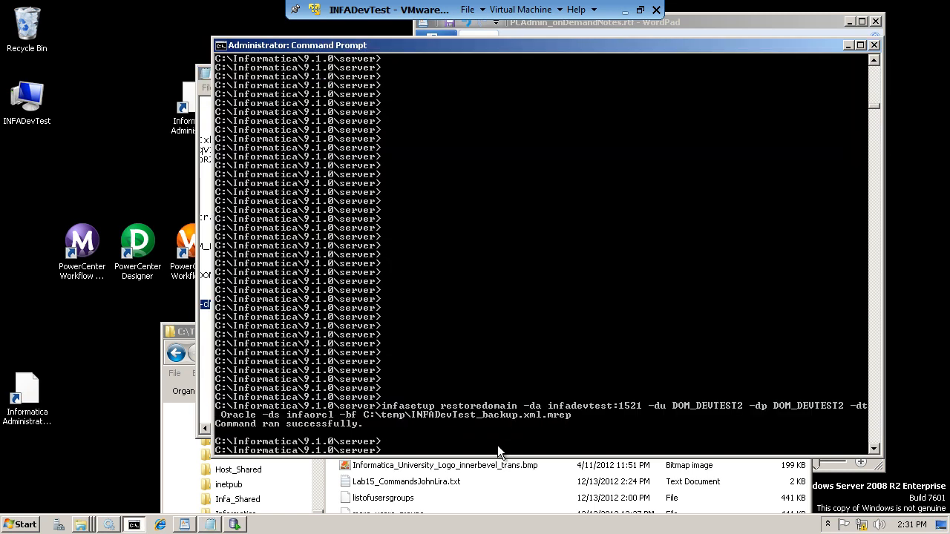
- Paste and run updategatewaynode for node01_INFADevTest at infadevtest:6005
right_click(402, 447)
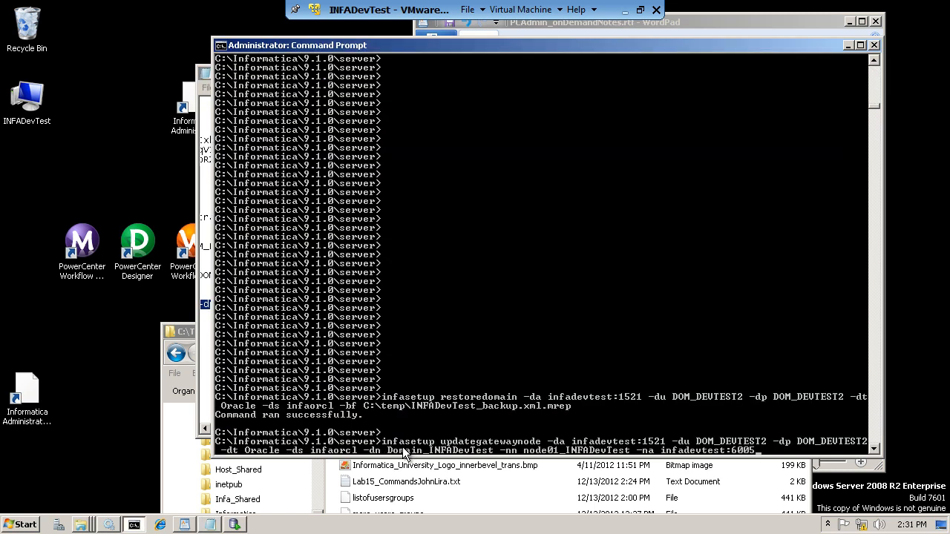
key("Return")
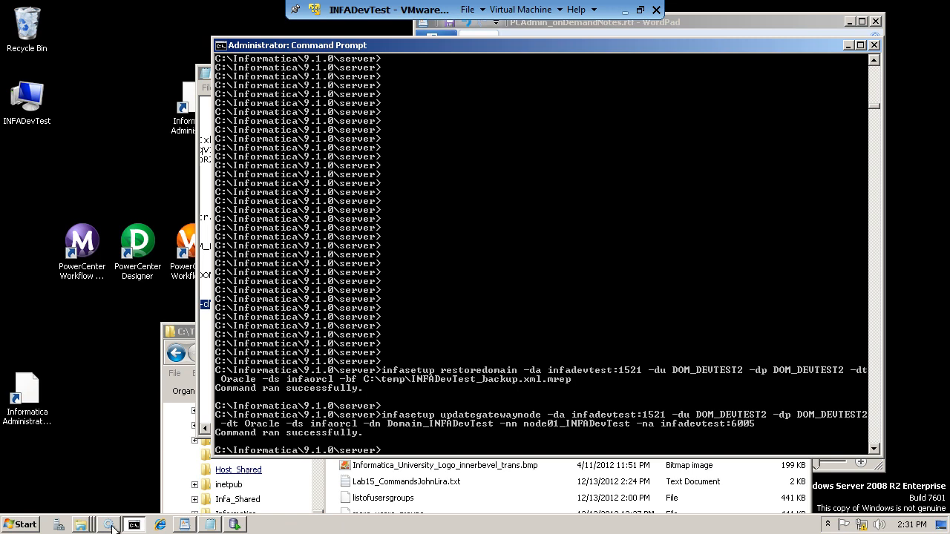
- Start the Informatica 9.1.0 Windows service
mouse_move(111, 527)
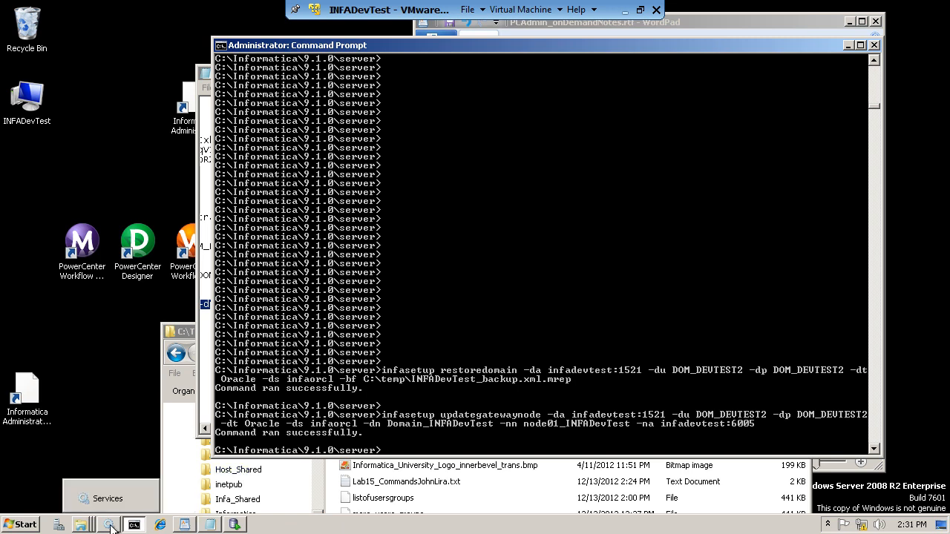
left_click(112, 499)
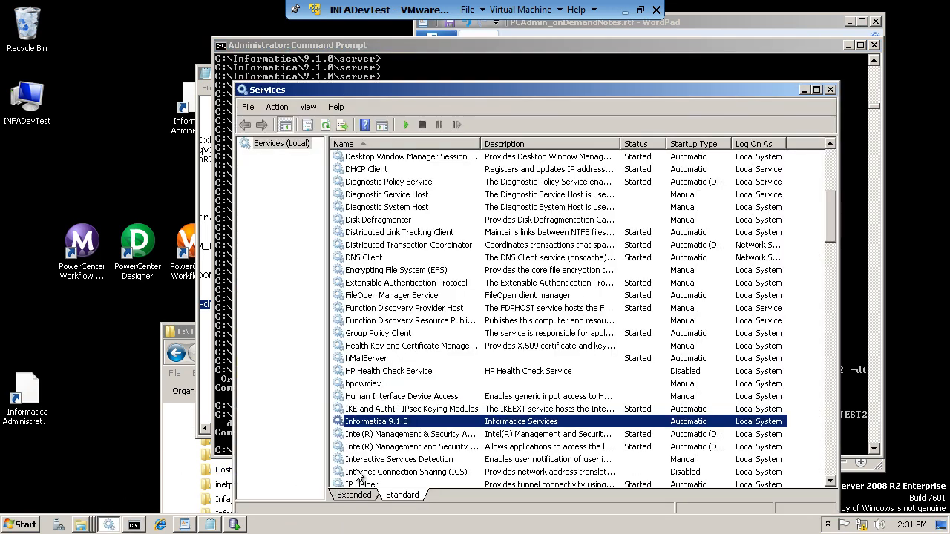
right_click(379, 421)
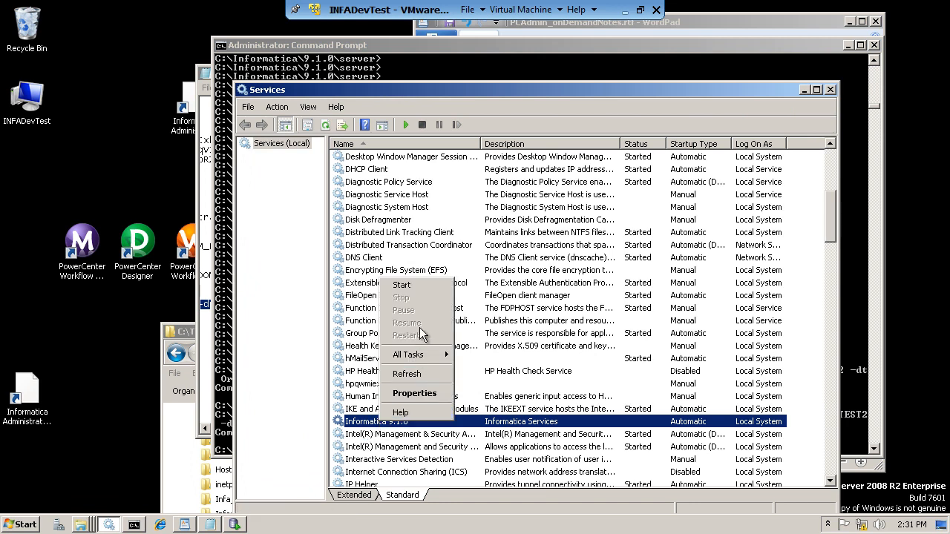
left_click(401, 286)
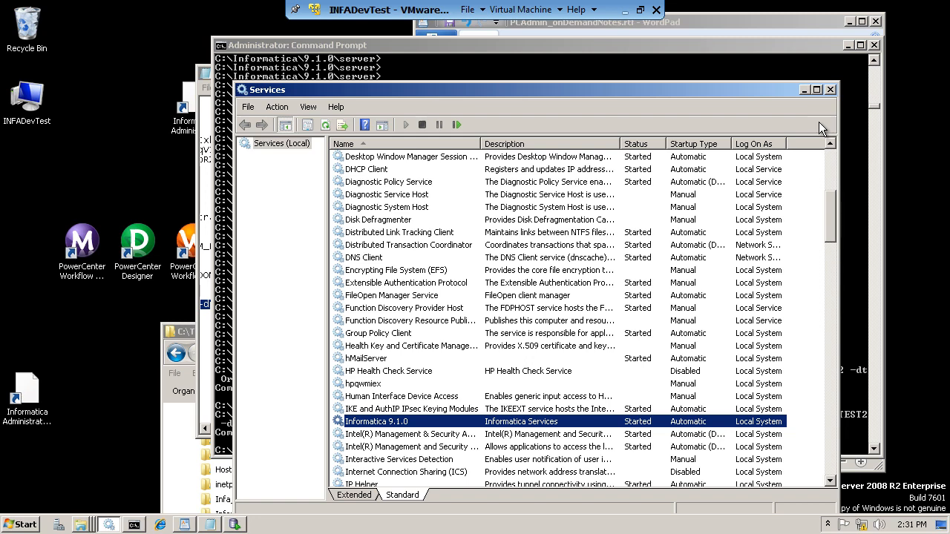
- Minimize Services, Command Prompt, WordPad and Notepad, leaving the C:\TEMP folder showing
left_click(804, 90)
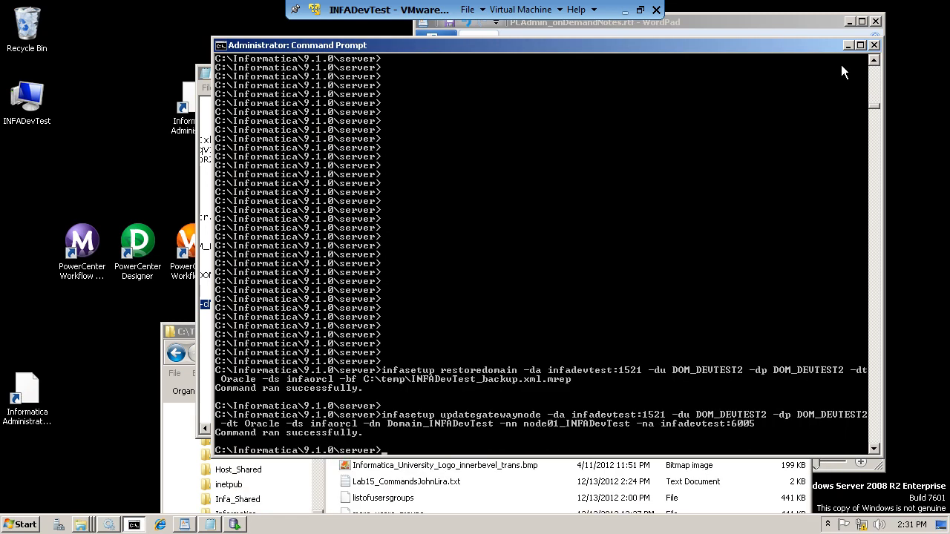
left_click(850, 45)
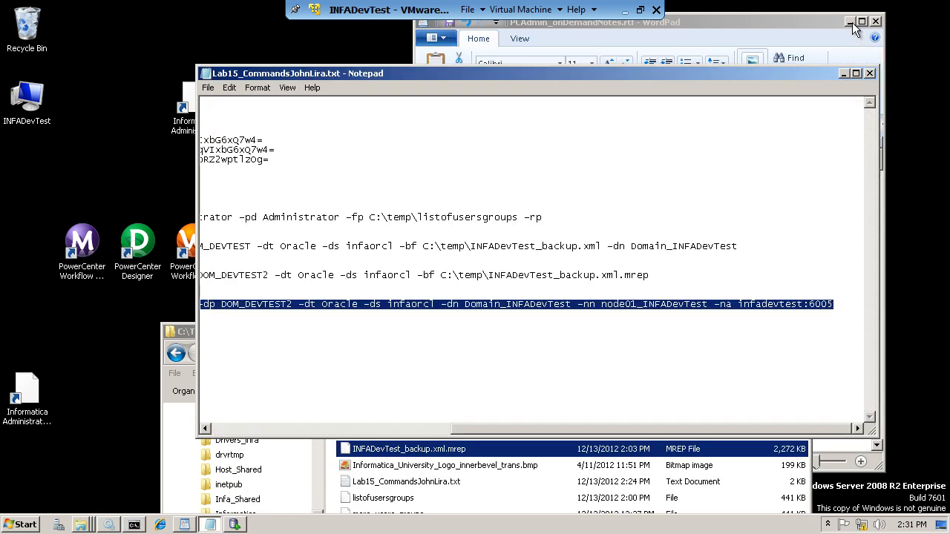
left_click(851, 22)
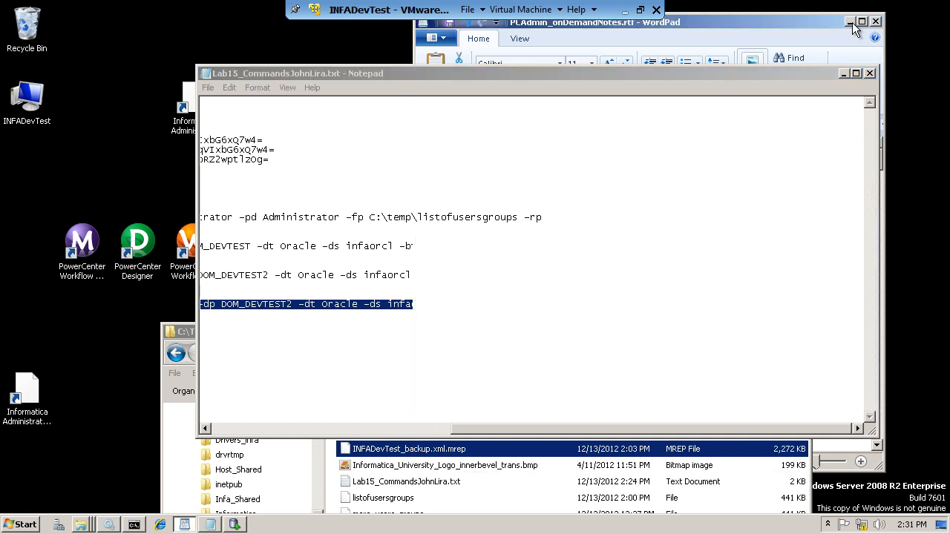
left_click(844, 73)
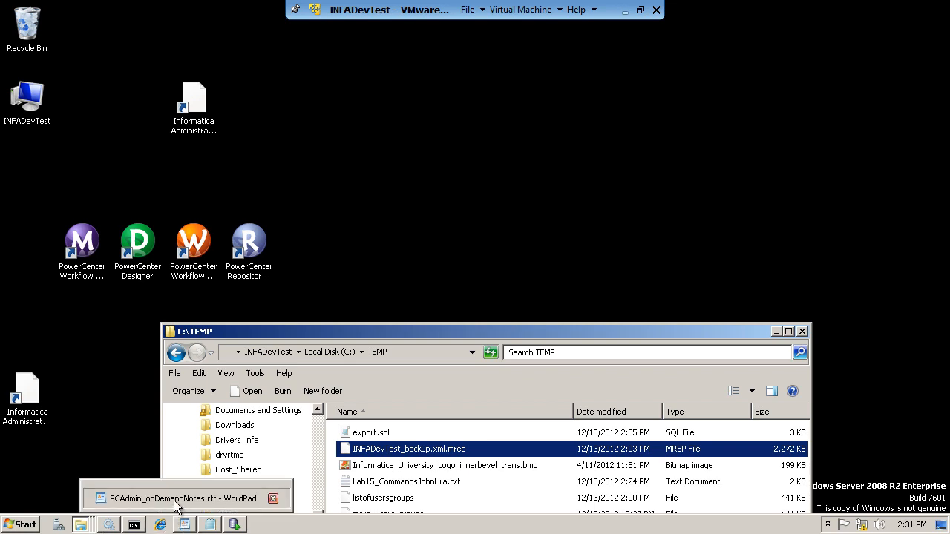
- Add 'Bring up the domain and check service' below the last bullet in PCAdmin_onDemandNotes.rtf
left_click(186, 524)
left_click(611, 412)
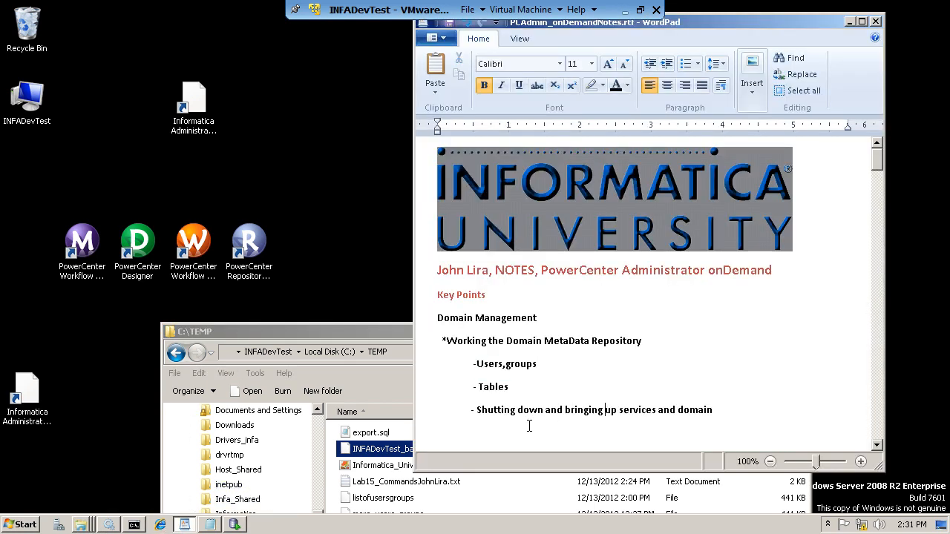
scroll(478, 424, "down", 5)
scroll(483, 425, "up", 5)
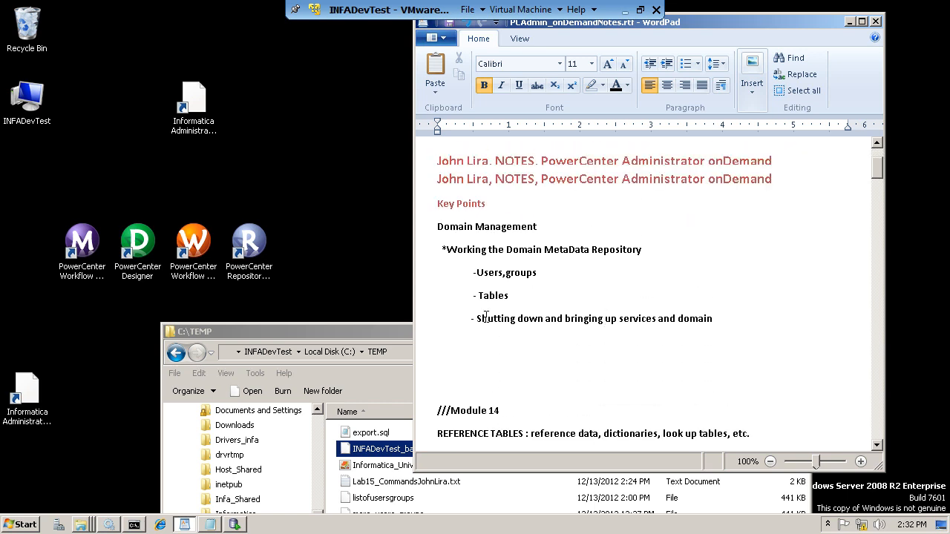
left_click(514, 431)
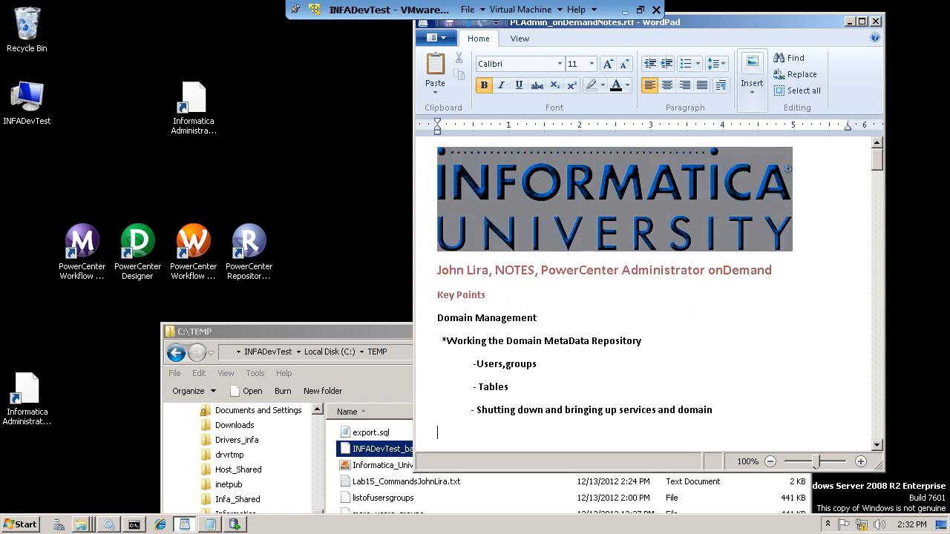
type("Bring up the domain and check ")
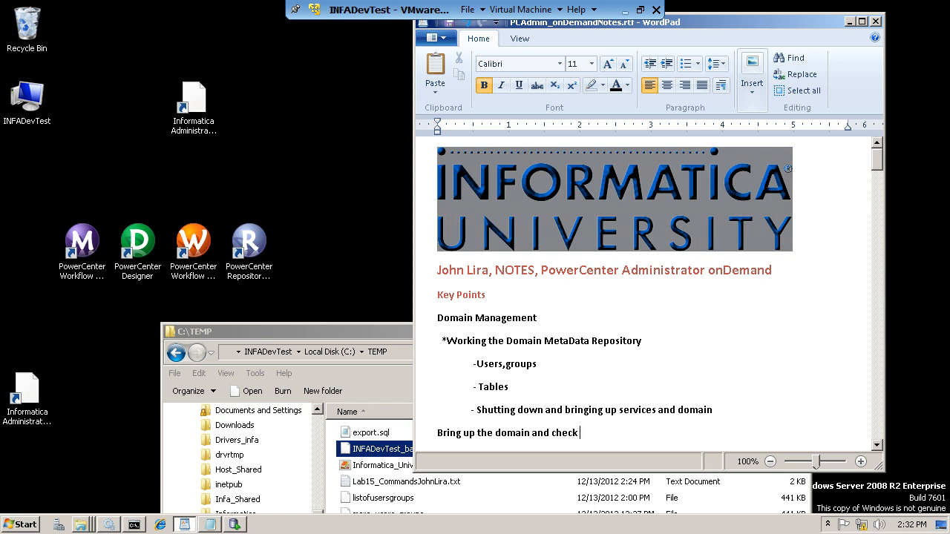
type("service")
double_click(195, 104)
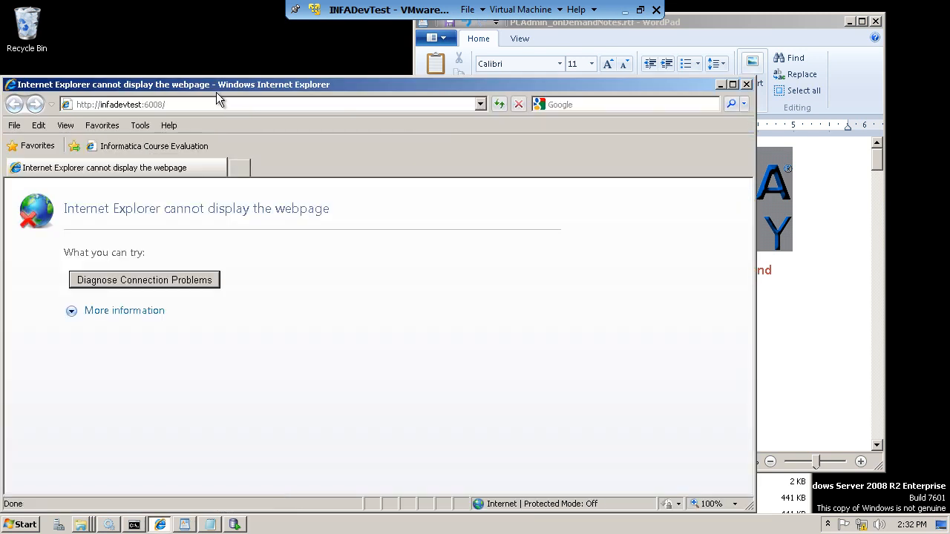
left_click(229, 108)
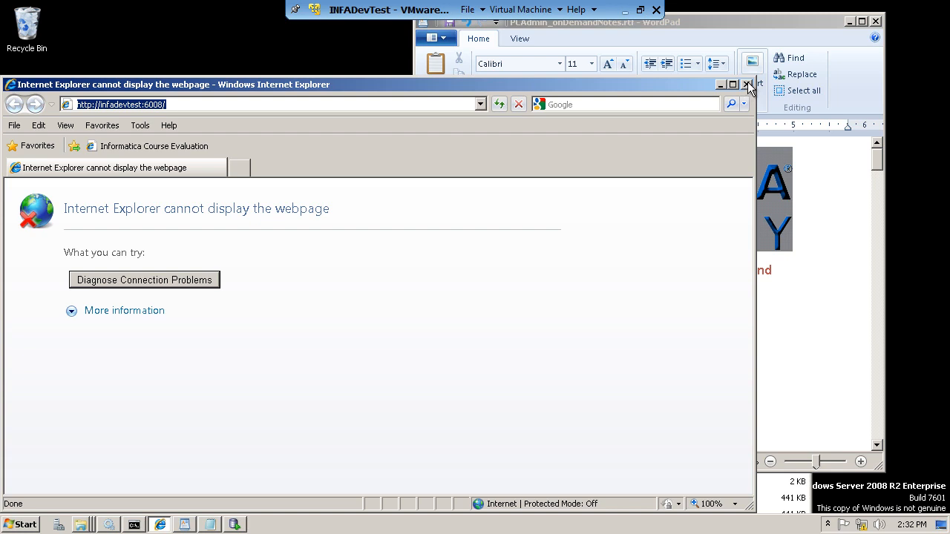
left_click(747, 84)
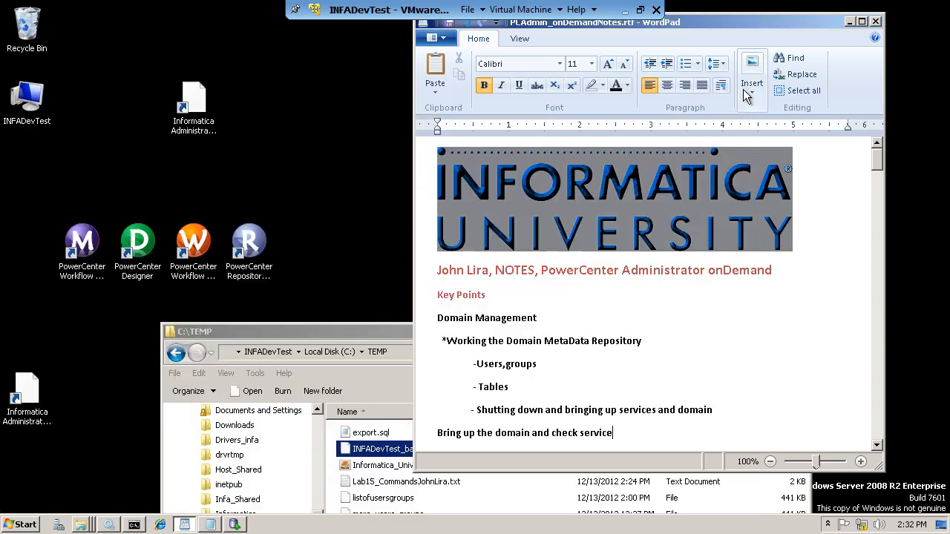
- Refresh the Services list to confirm Informatica 9.1.0 is Started with Automatic startup
left_click(109, 525)
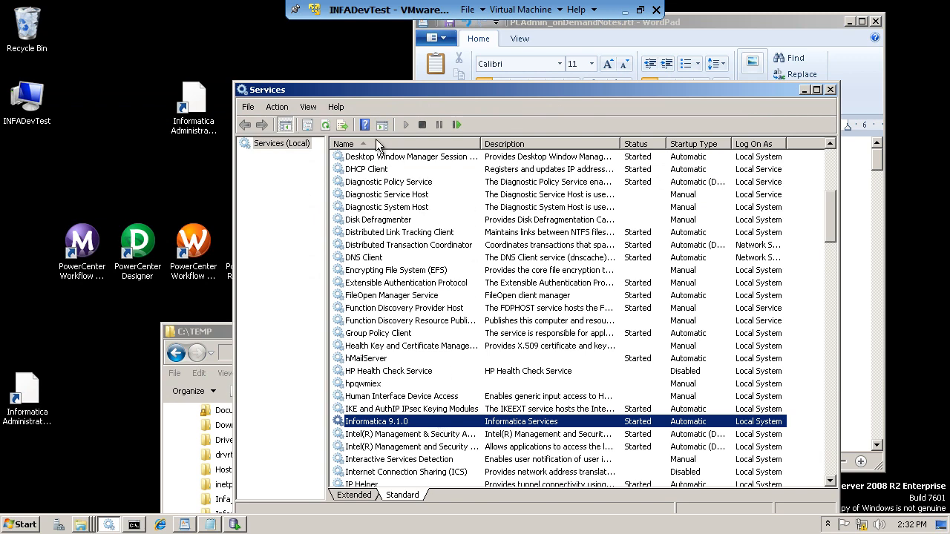
left_click(326, 126)
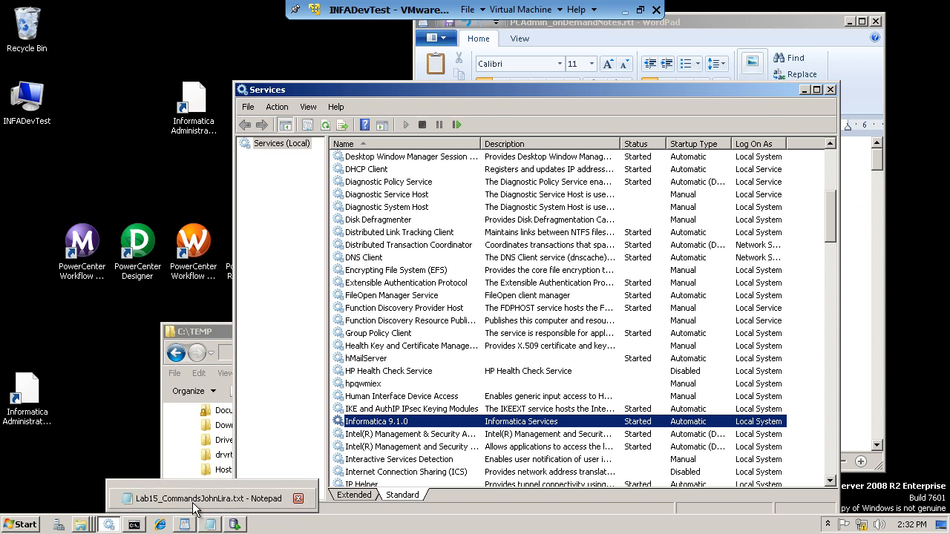
- Scroll across the full update gateway node command in the lab commands file
left_click(298, 498)
left_click_drag(473, 430, 205, 430)
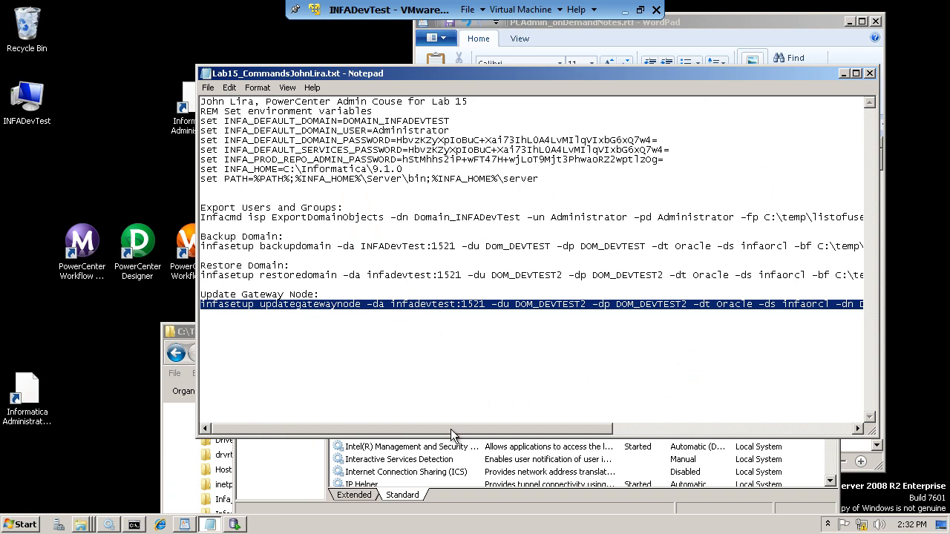
left_click_drag(481, 431, 691, 438)
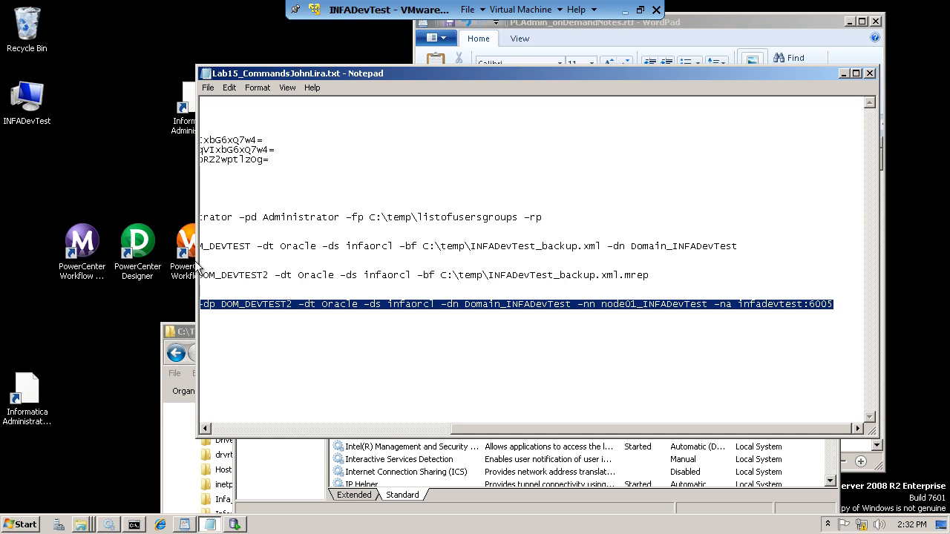
- Retry the Informatica Administrator shortcut, close the failed browser, and move Notepad aside
double_click(189, 110)
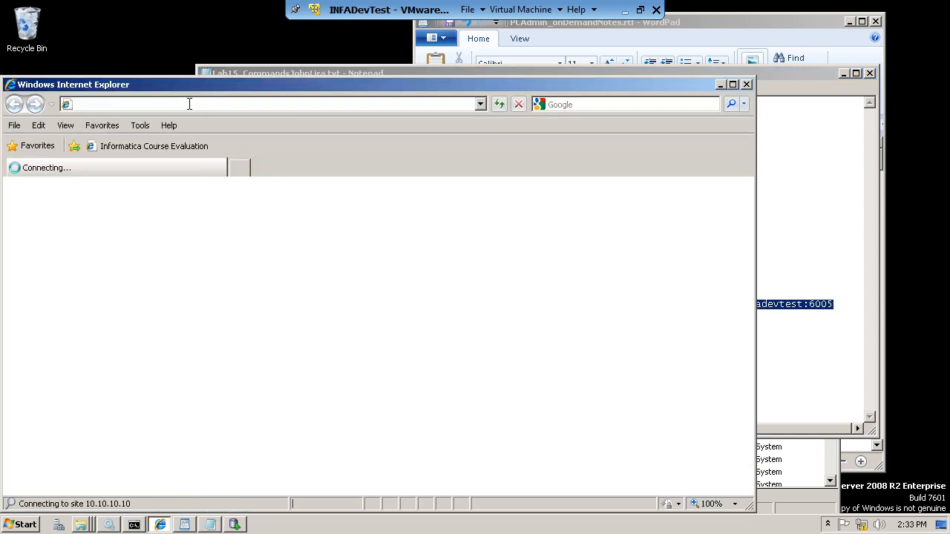
left_click(748, 84)
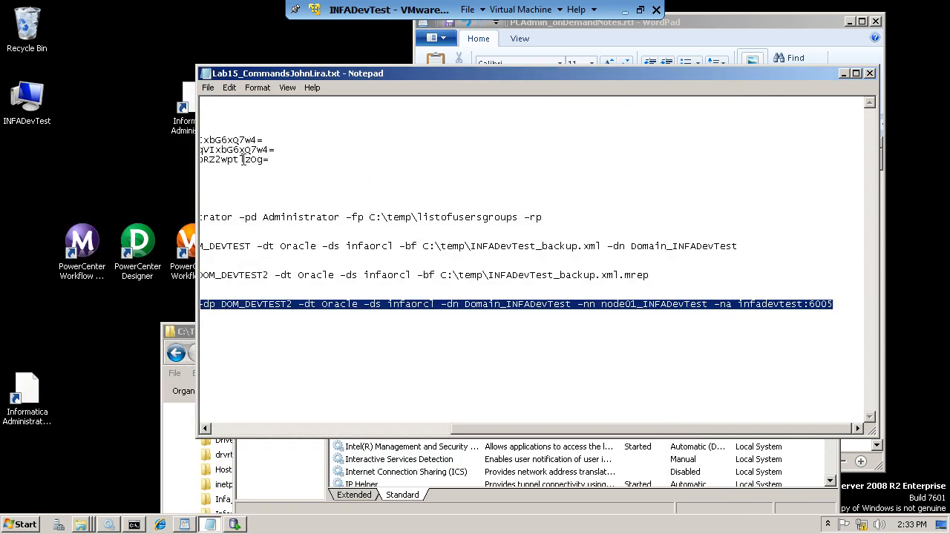
left_click_drag(326, 71, 359, 79)
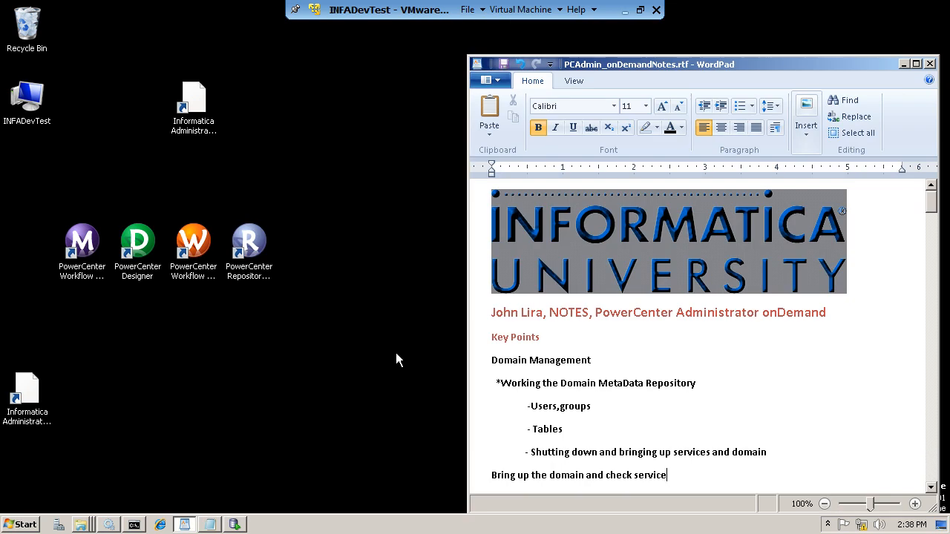
- Open Informatica Administrator at infadevtest:8443 past the certificate warning and enter the Administrator user name
double_click(195, 103)
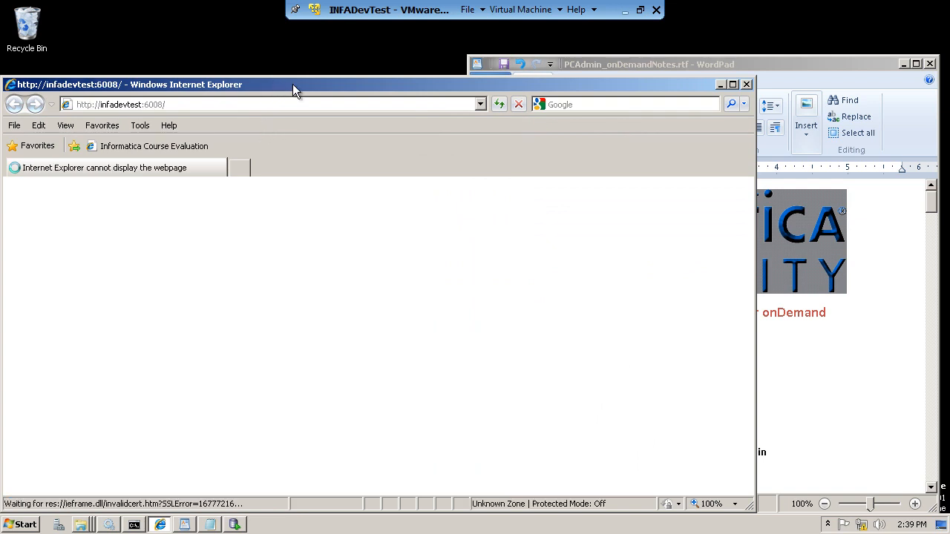
left_click_drag(293, 86, 337, 73)
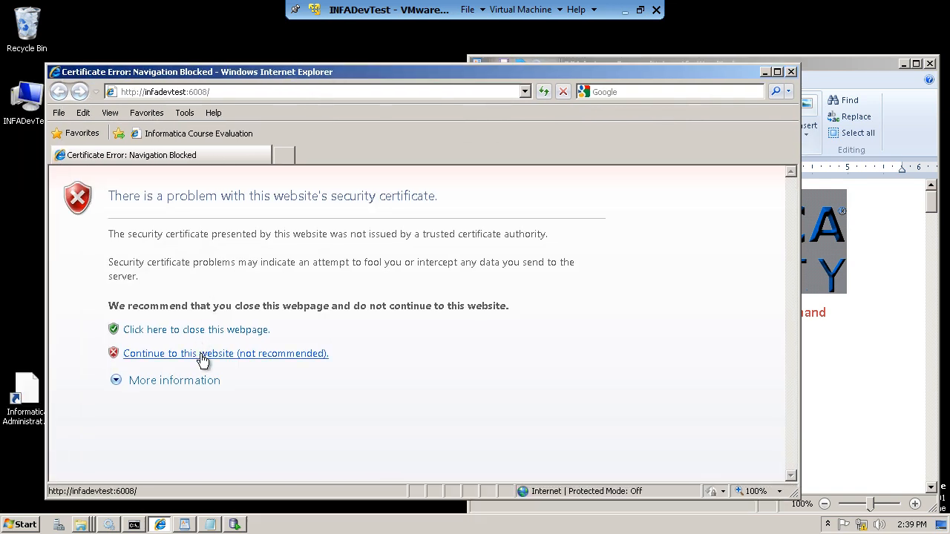
left_click(201, 355)
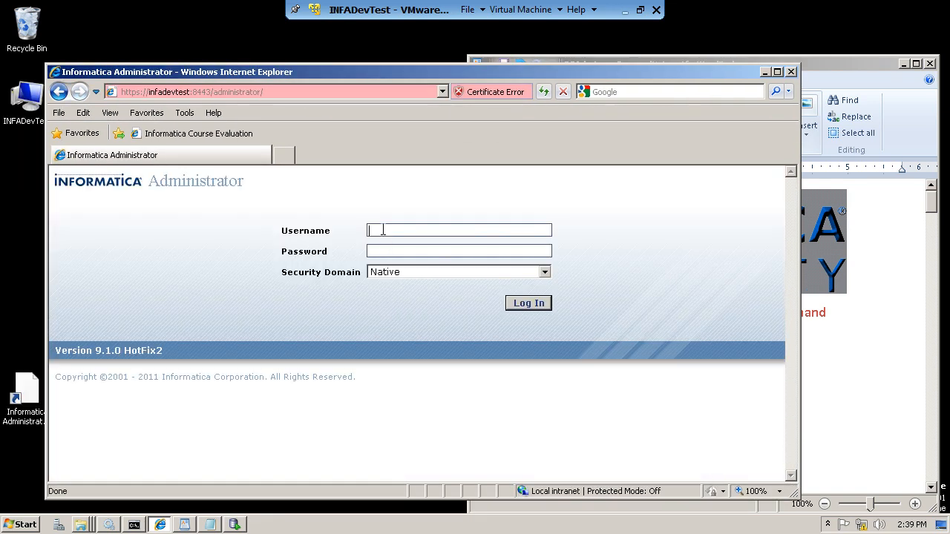
type("Administrator")
left_click_drag(441, 232, 353, 230)
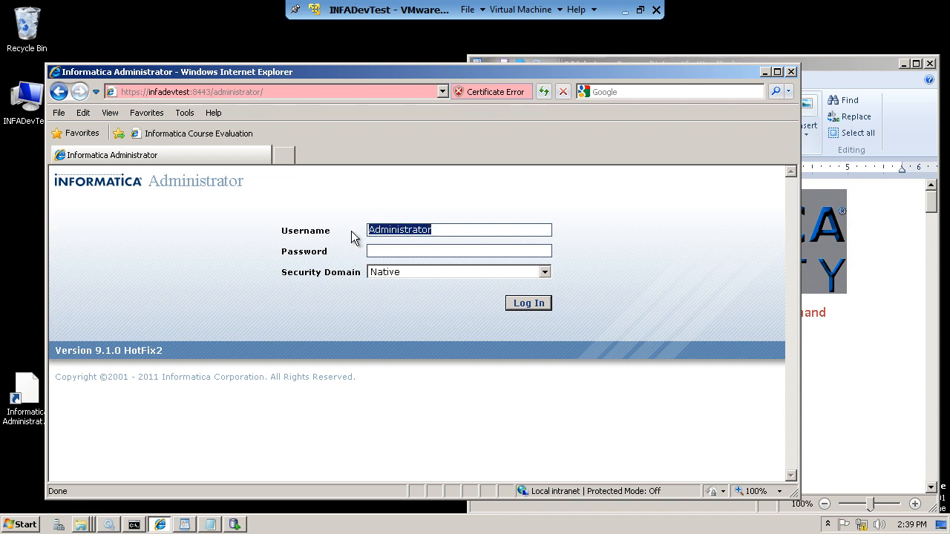
left_click(397, 253)
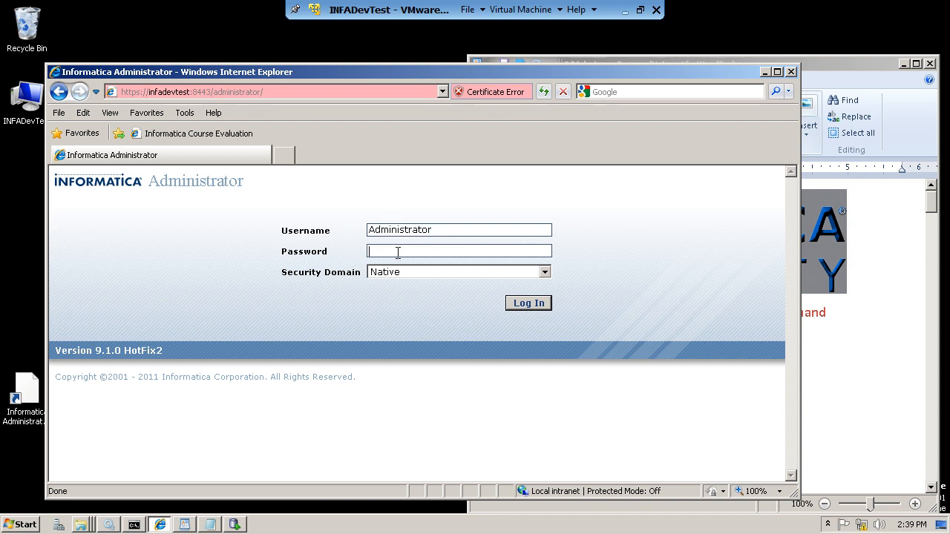
- Log in with the account password and check Domain_INFADevTest: IS_CUST_MASTER_DEV up, 4 of 12 services unavailable
type("Administrator")
left_click(527, 303)
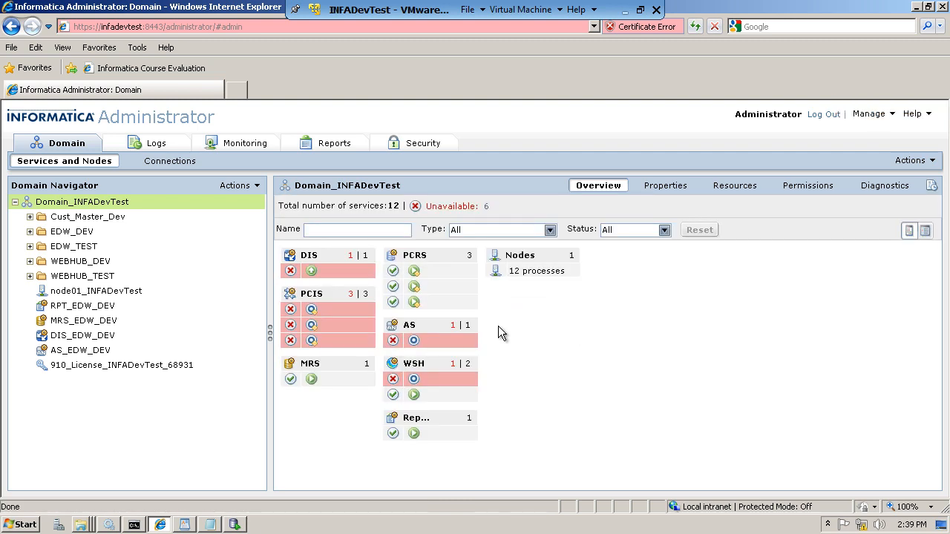
left_click(313, 325)
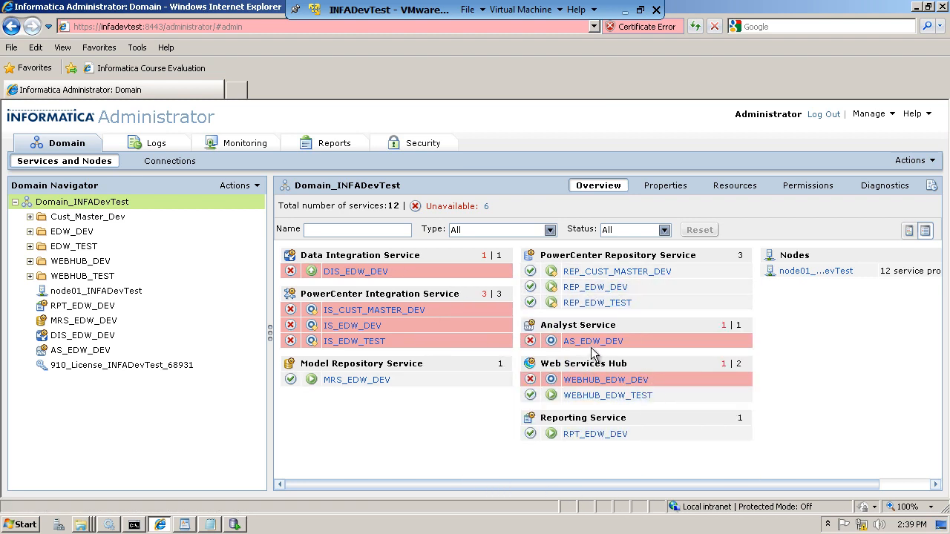
mouse_move(592, 354)
mouse_move(341, 386)
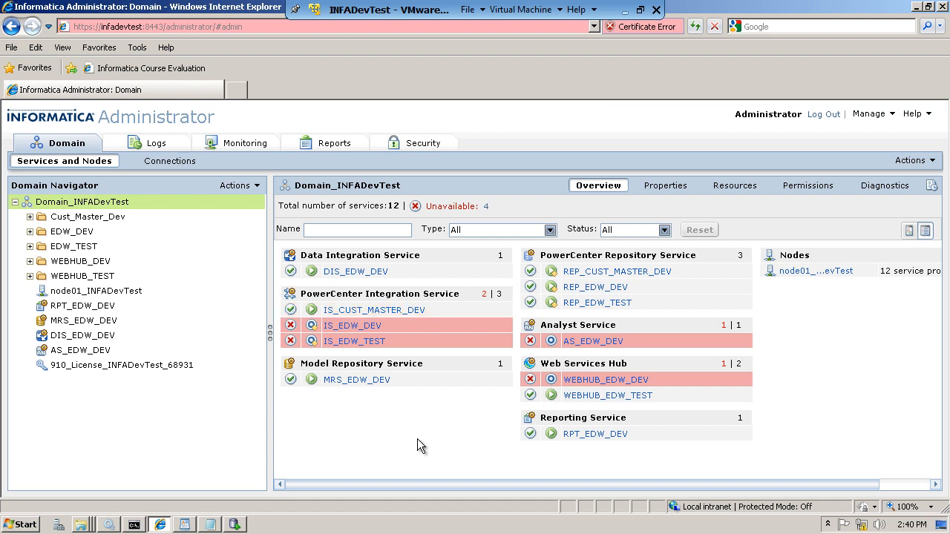
- In SQL Developer, list INFADevTest's Other Users to confirm DOM_DEVTEST2, then return to the Administrator console
left_click(235, 525)
left_click(11, 116)
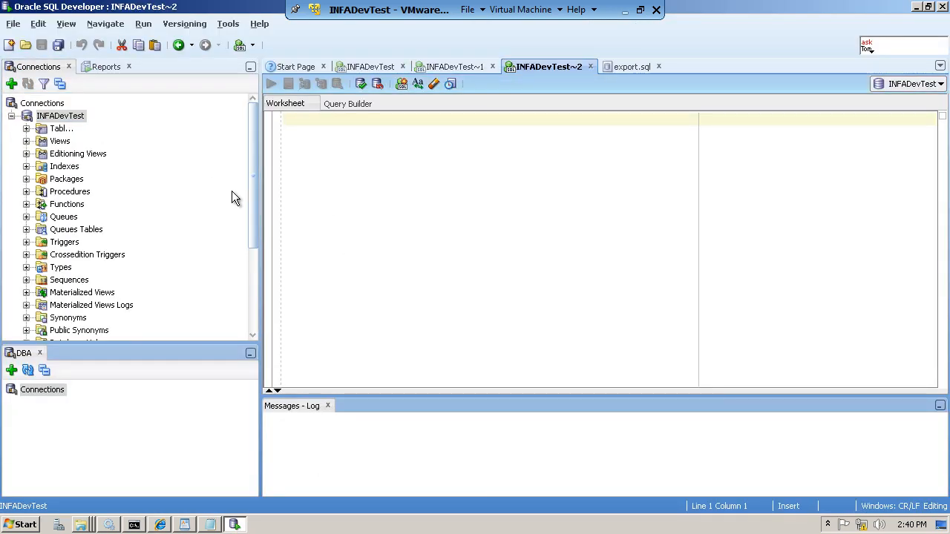
left_click_drag(253, 216, 264, 326)
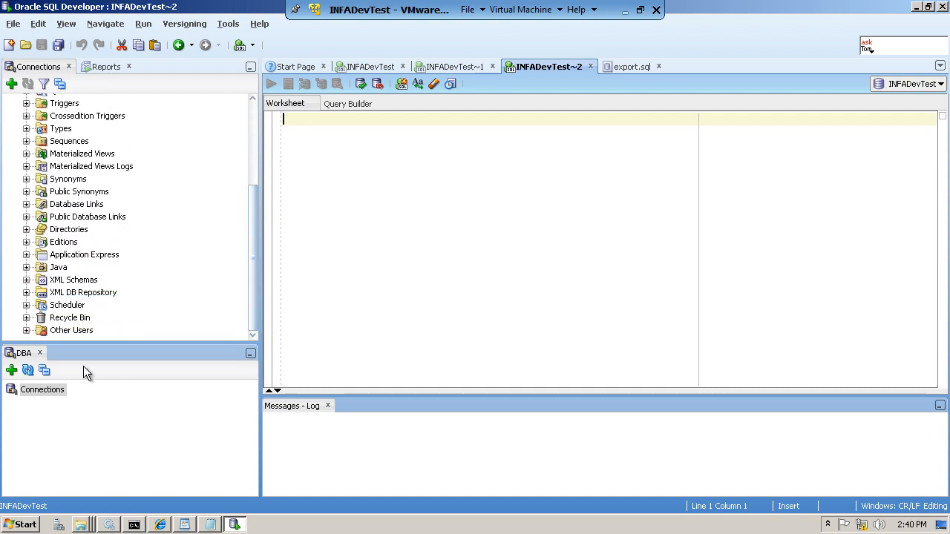
left_click(27, 330)
left_click_drag(256, 183, 253, 233)
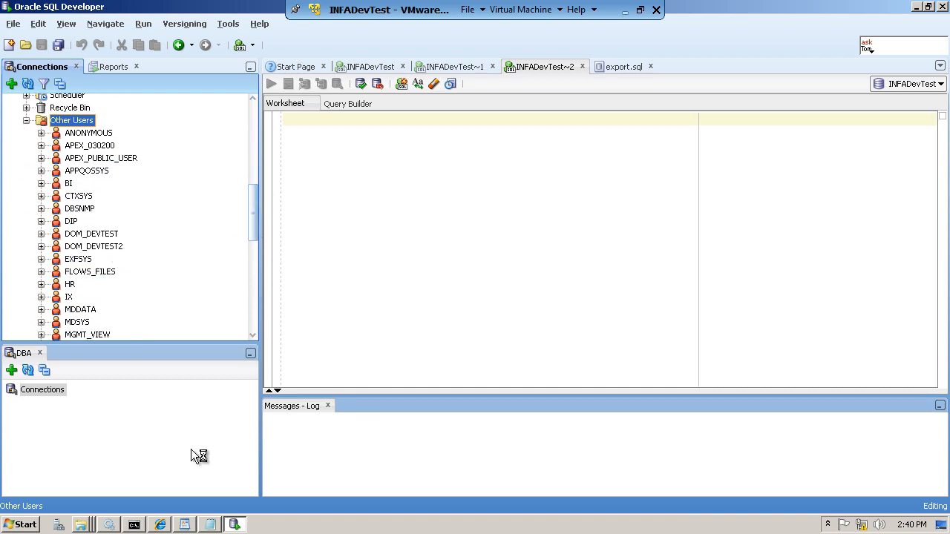
left_click(916, 6)
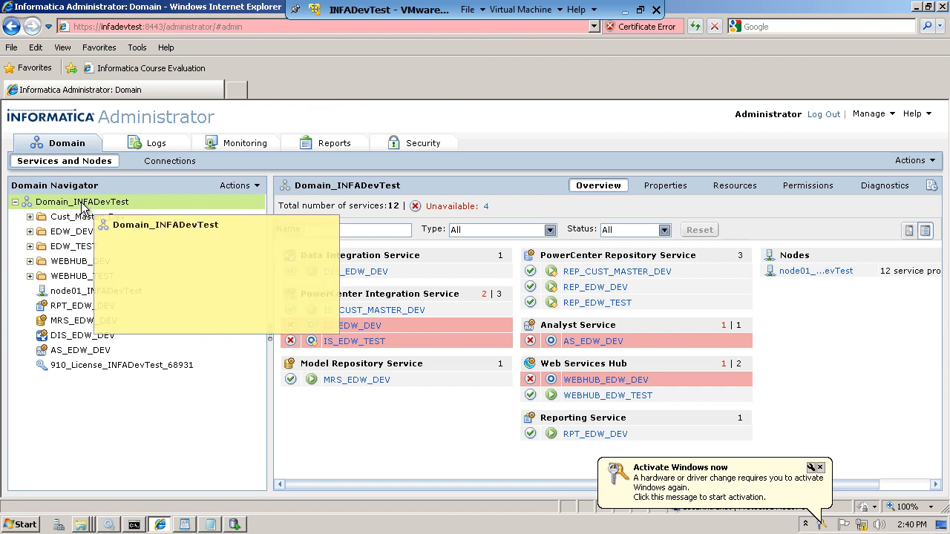
- Dismiss the activation notice, view domain properties showing database user DOM_DEVTEST2, then minimise the VM
left_click(820, 468)
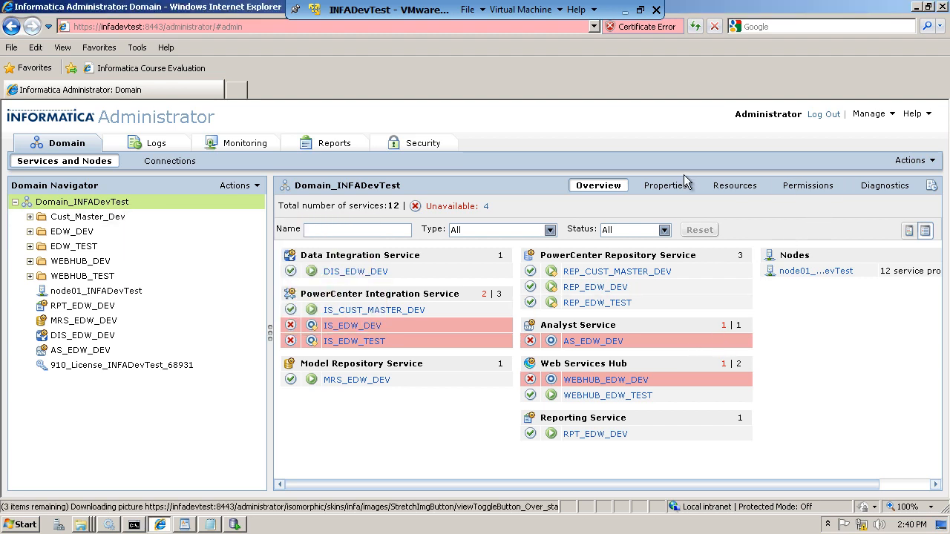
left_click(673, 195)
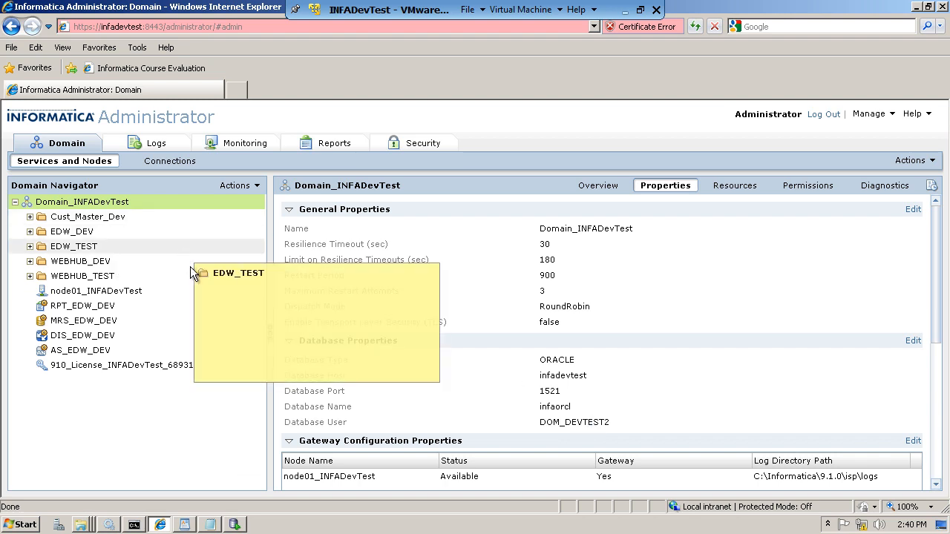
mouse_move(148, 313)
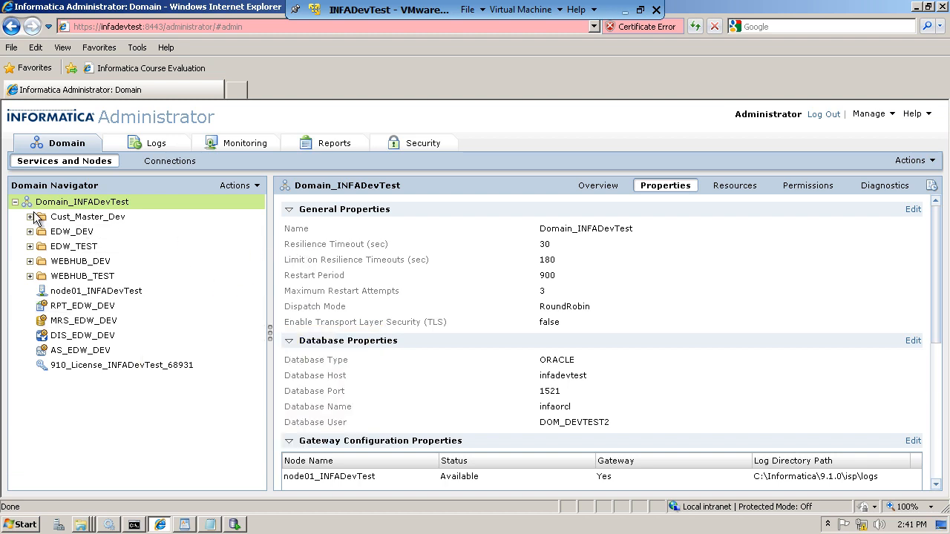
left_click(14, 203)
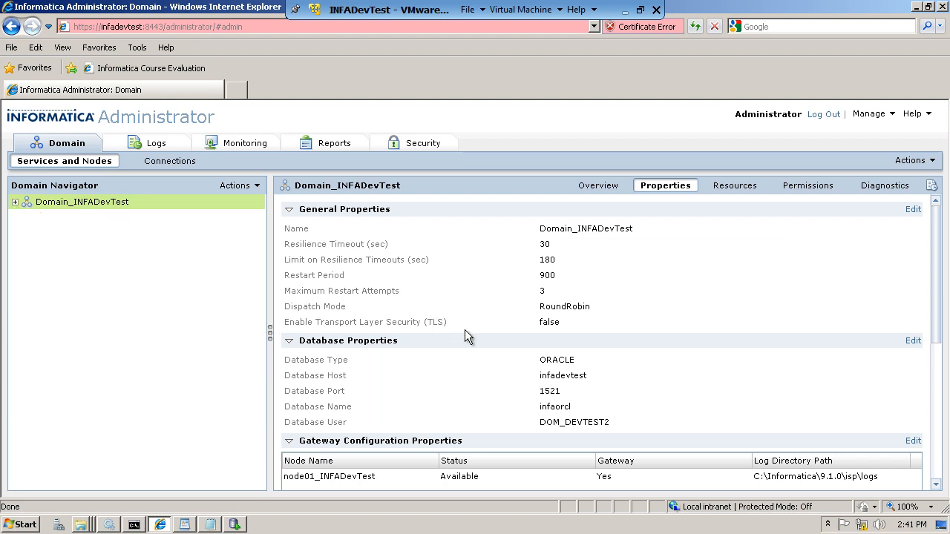
left_click(625, 11)
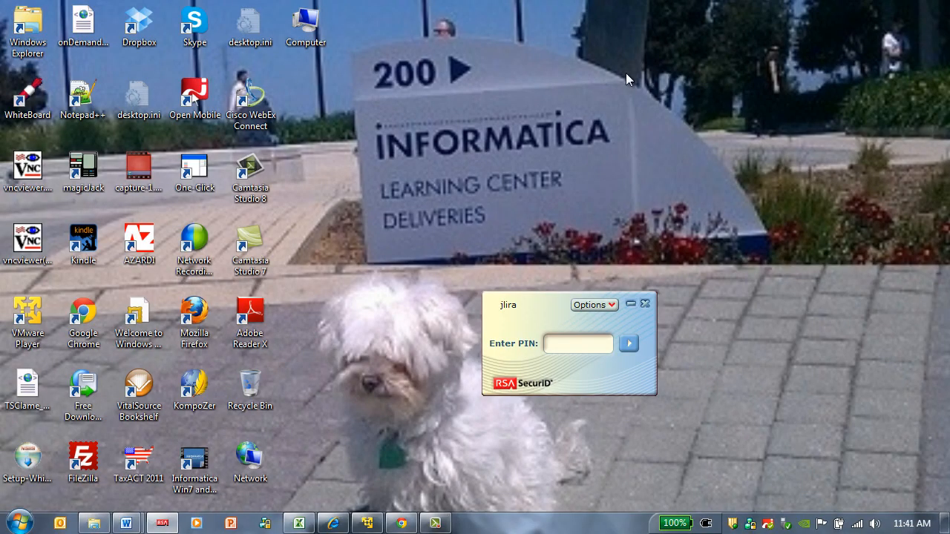